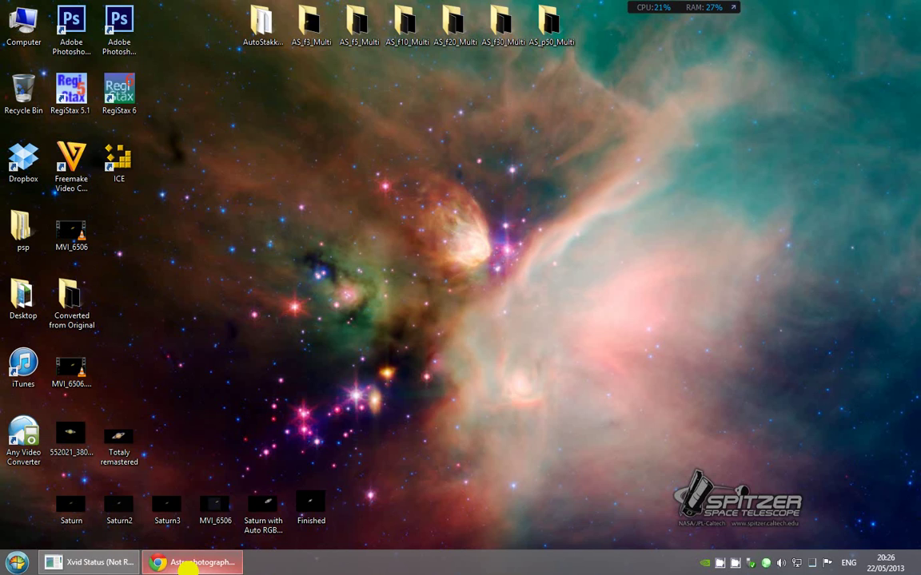
# Switch to the browser and examine the Moon and planet posts on the Astrophotography With A 10" Dobsonian Telescope Facebook page
pyautogui.click(184, 554)
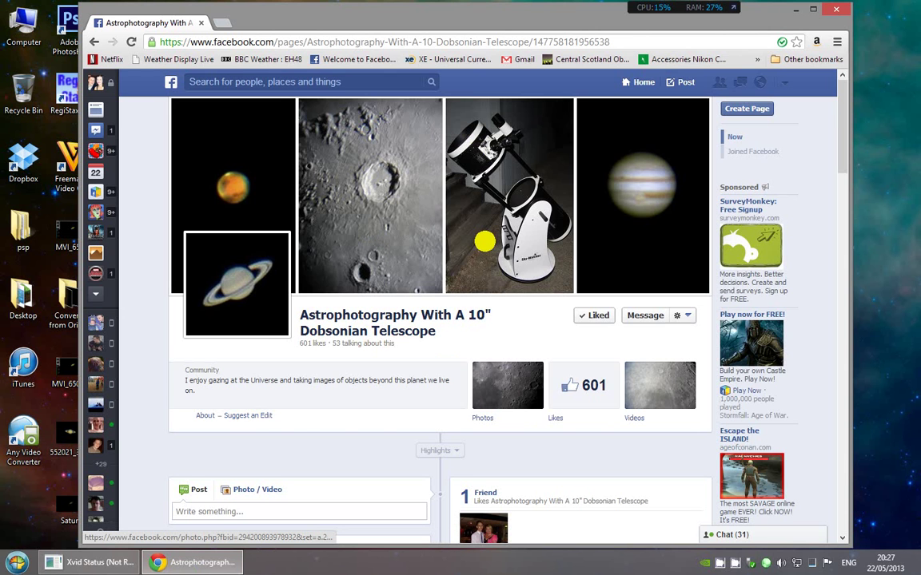
pyautogui.scroll(-3, 484, 240)
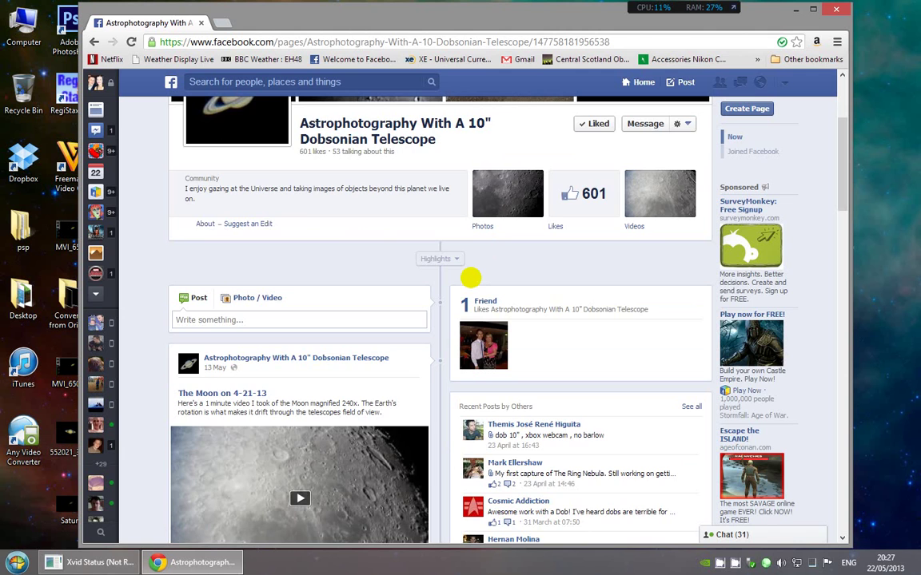
pyautogui.scroll(1, 471, 278)
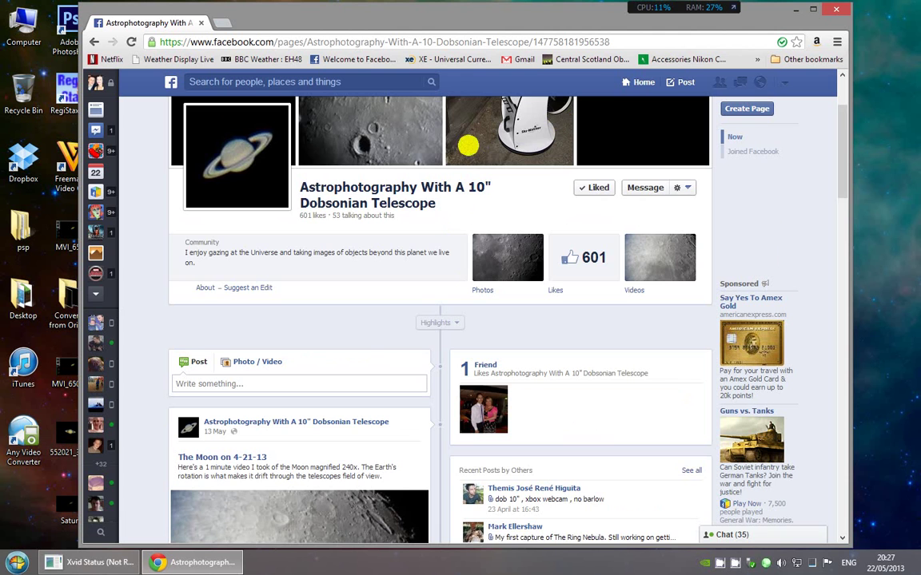
pyautogui.scroll(-4, 421, 273)
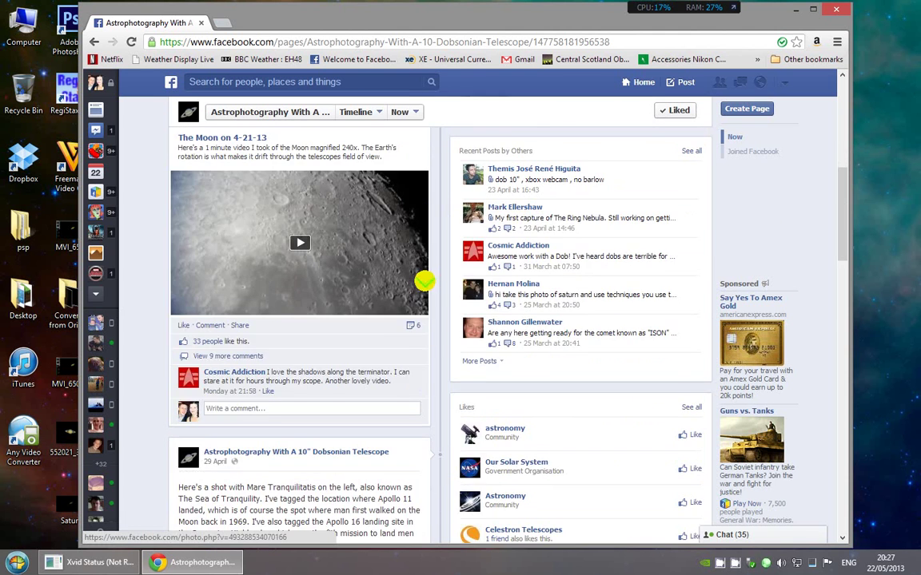
pyautogui.scroll(-4, 423, 280)
pyautogui.scroll(-8, 424, 281)
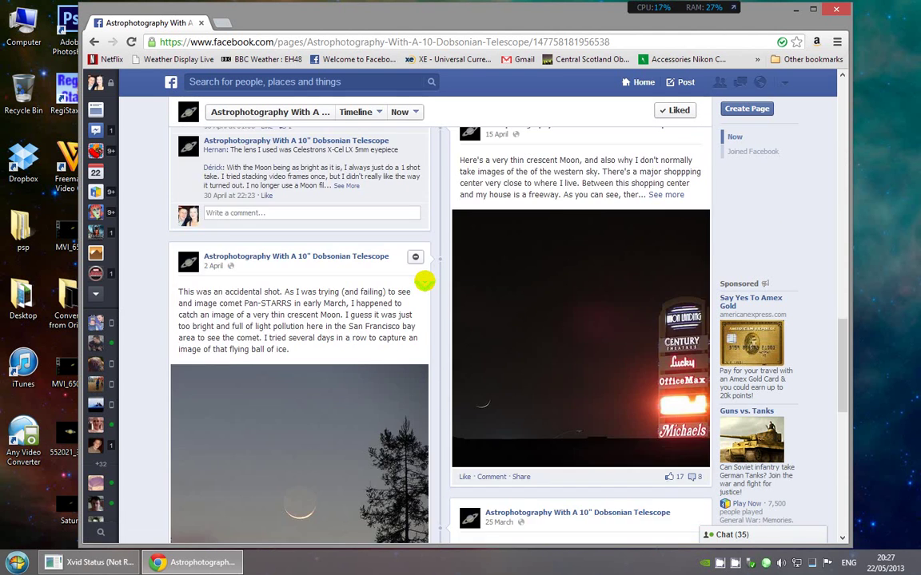
pyautogui.scroll(-7, 423, 281)
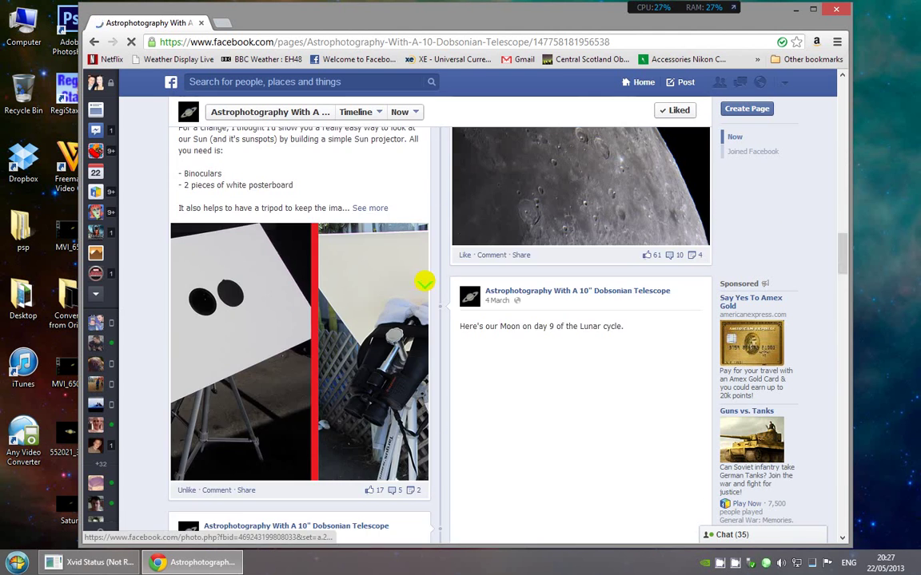
pyautogui.scroll(4, 424, 280)
pyautogui.scroll(-3, 302, 403)
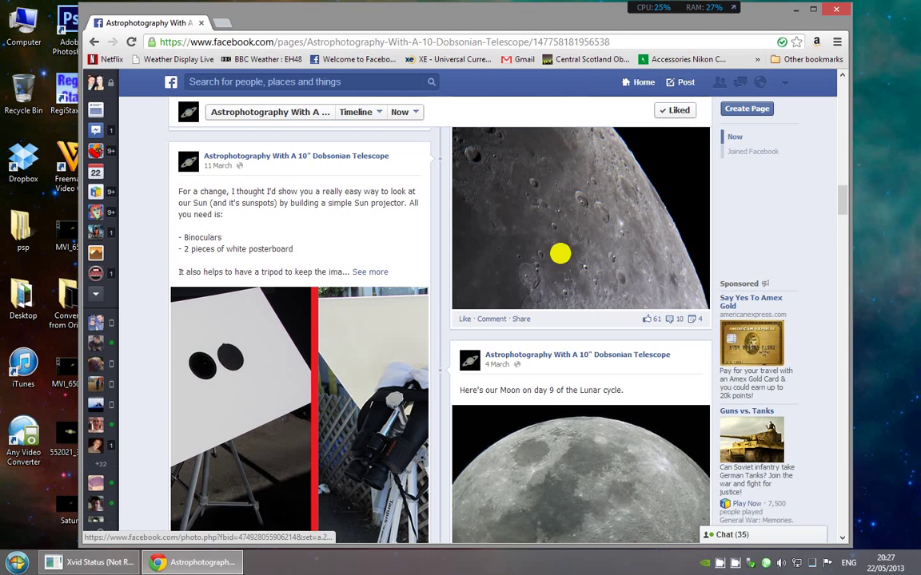
pyautogui.scroll(-5, 552, 274)
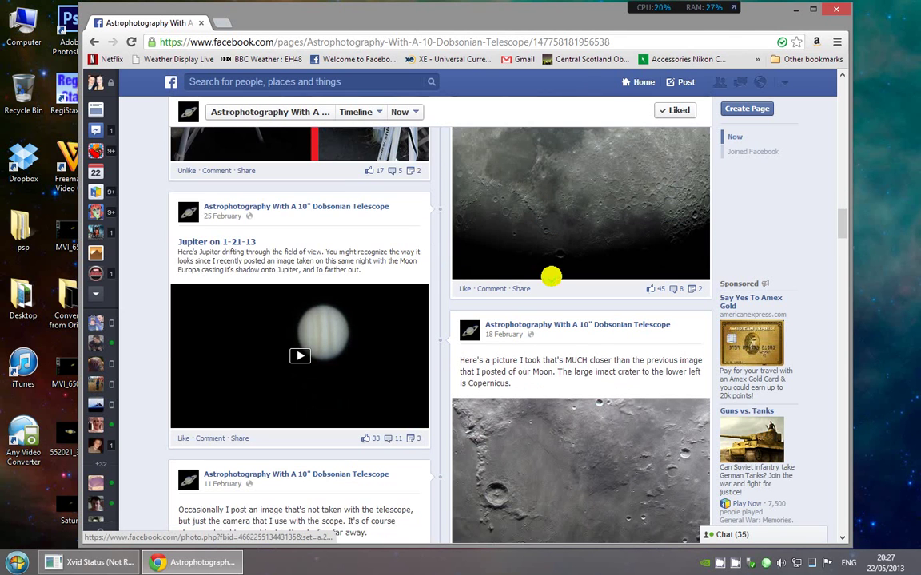
pyautogui.scroll(-3, 483, 339)
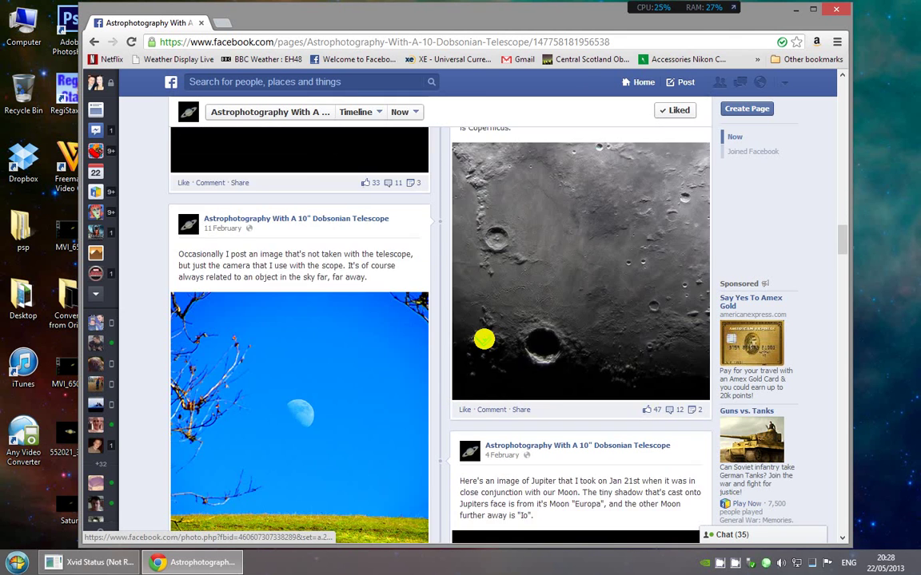
pyautogui.scroll(-3, 484, 338)
pyautogui.scroll(-2, 484, 339)
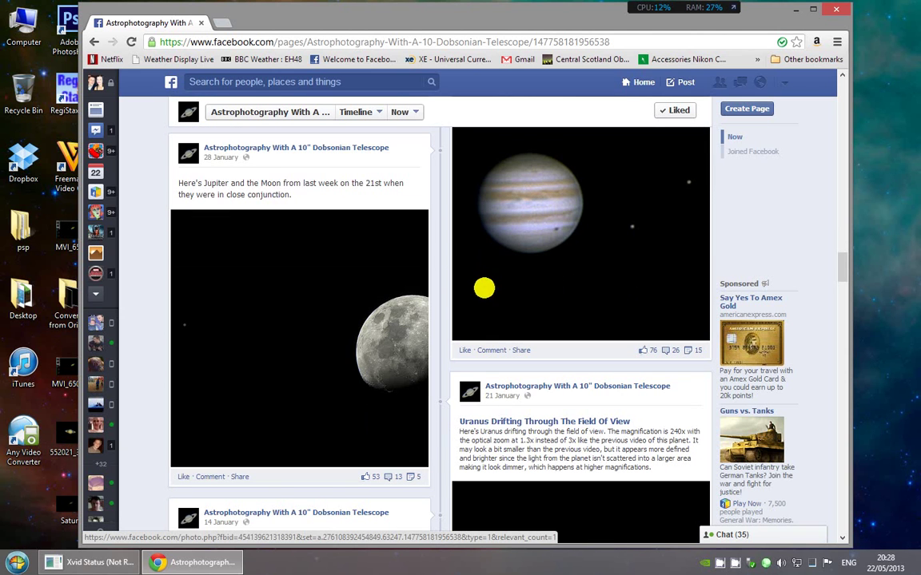
pyautogui.scroll(-3, 486, 288)
pyautogui.scroll(-7, 484, 290)
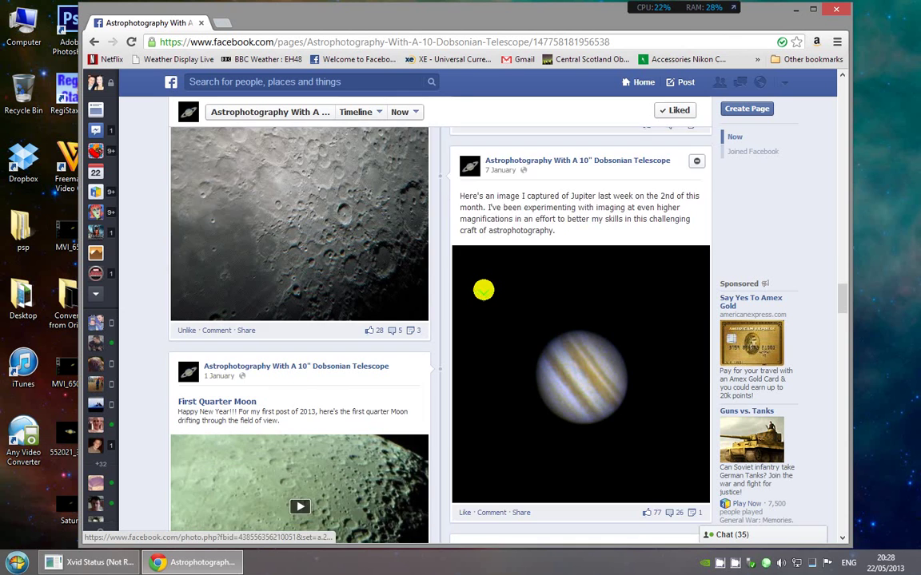
pyautogui.scroll(-6, 484, 290)
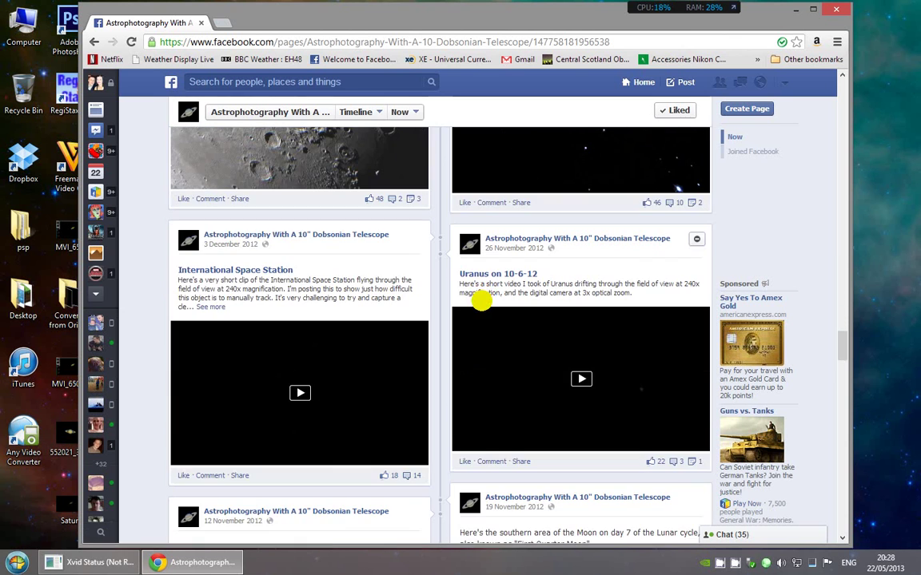
pyautogui.scroll(-2, 484, 299)
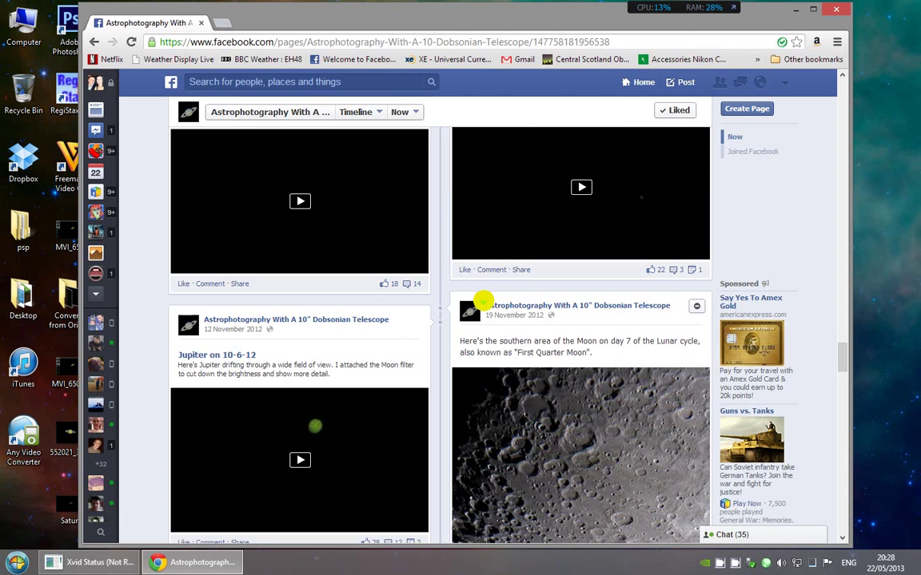
# Look back over the astrophotography posts up to the page's cover photos, and close the browser window
pyautogui.scroll(5, 483, 301)
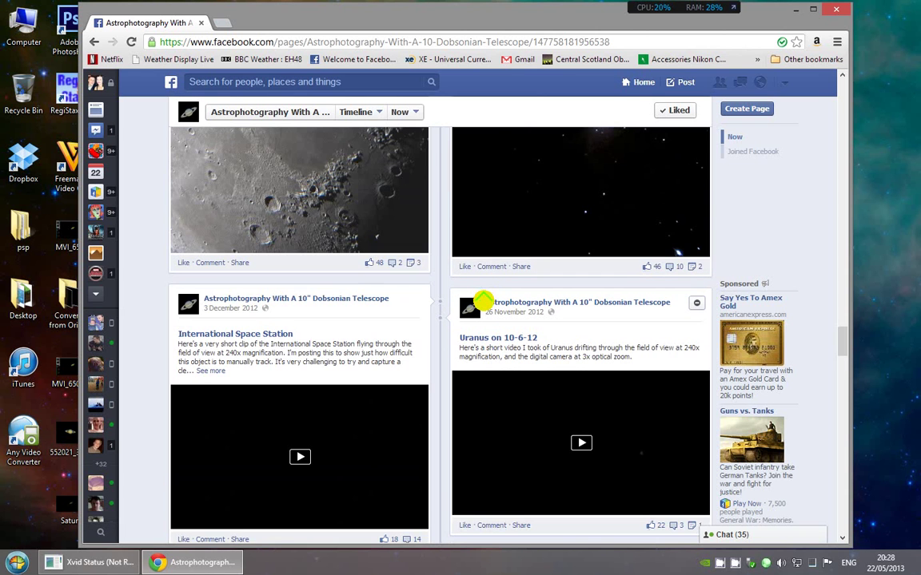
pyautogui.scroll(3, 483, 300)
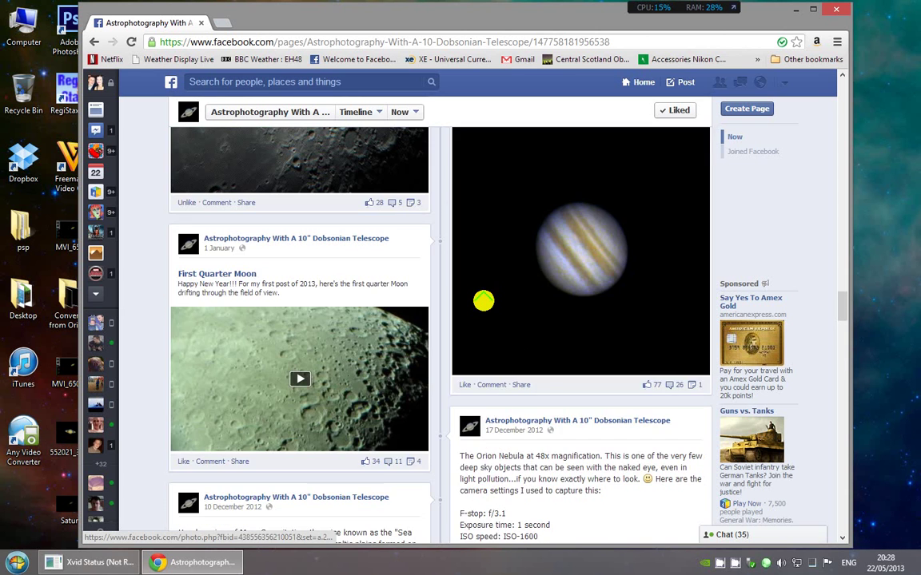
pyautogui.scroll(5, 483, 300)
pyautogui.scroll(3, 484, 300)
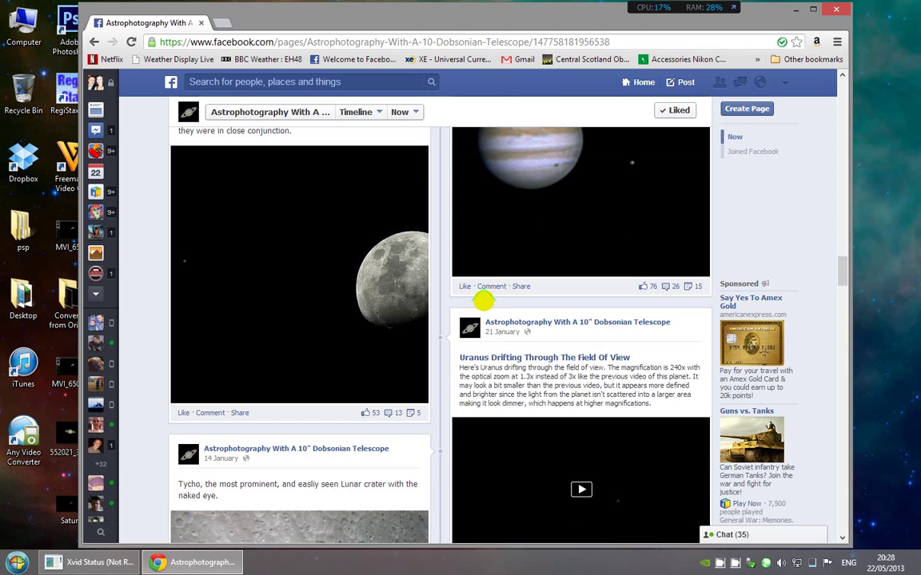
pyautogui.scroll(10, 484, 301)
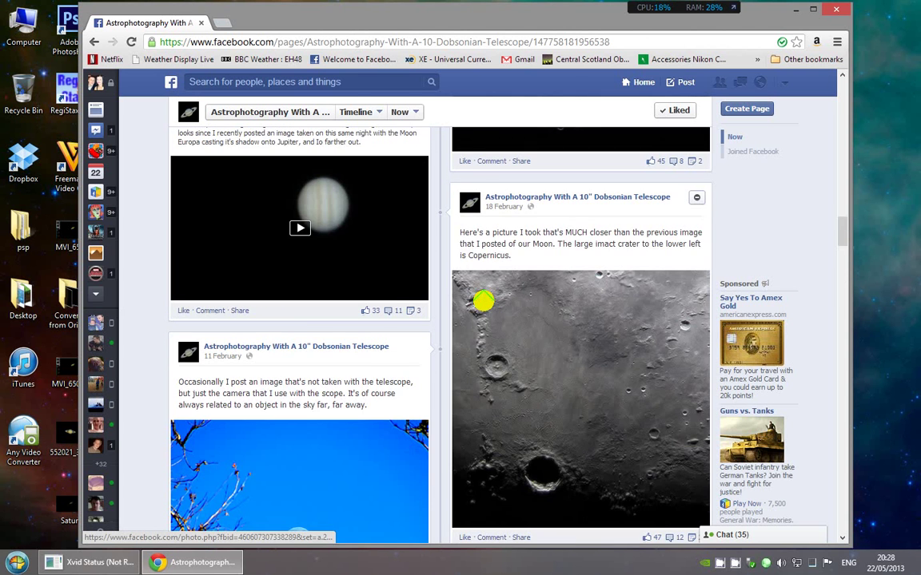
pyautogui.scroll(10, 484, 301)
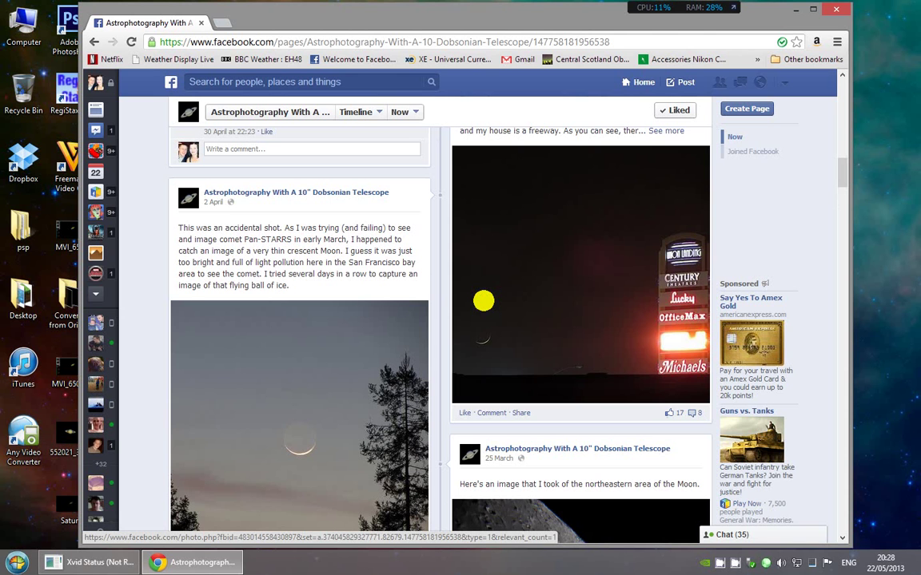
pyautogui.scroll(10, 484, 301)
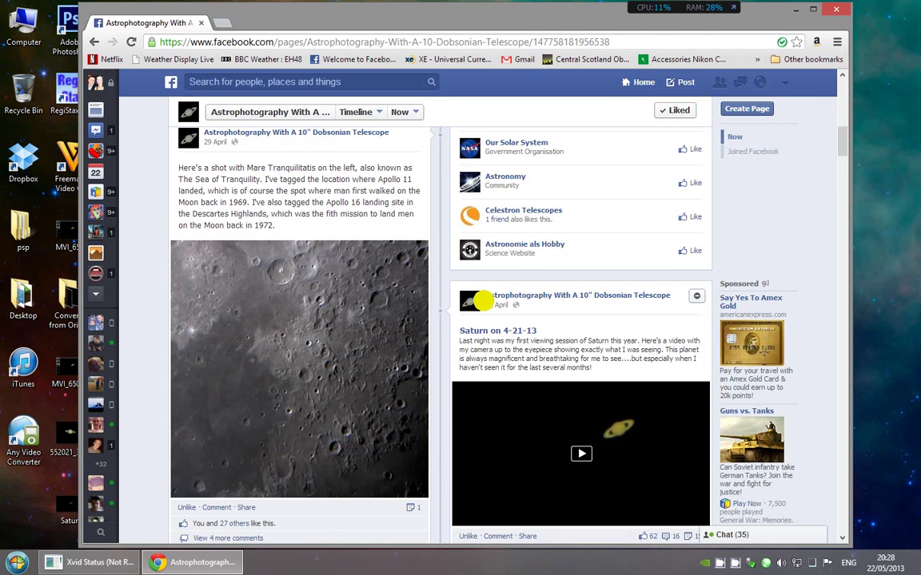
pyautogui.scroll(3, 484, 300)
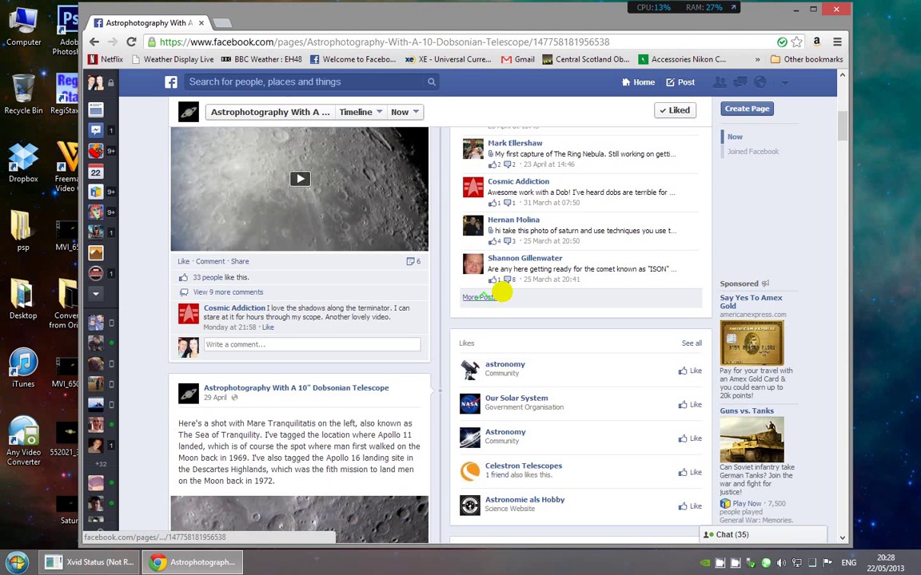
pyautogui.scroll(5, 542, 205)
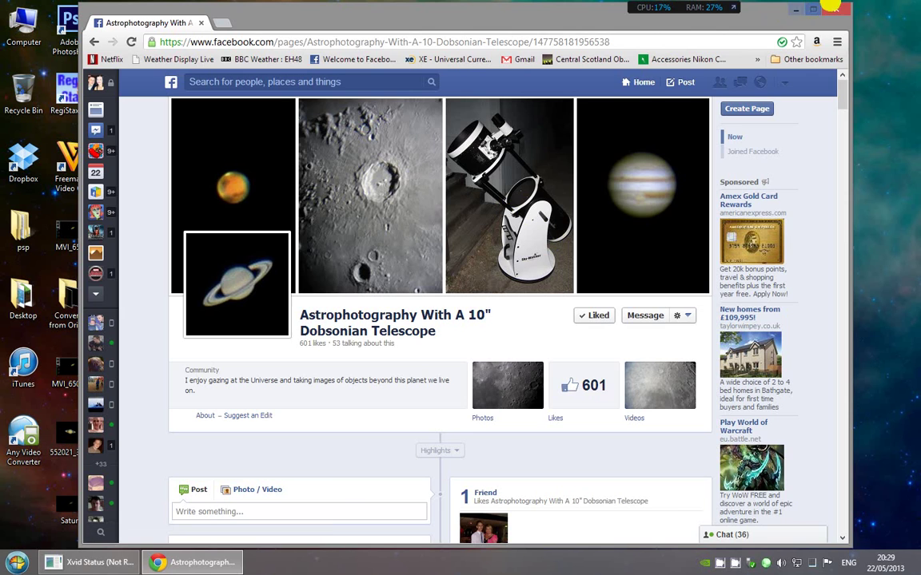
pyautogui.click(831, 8)
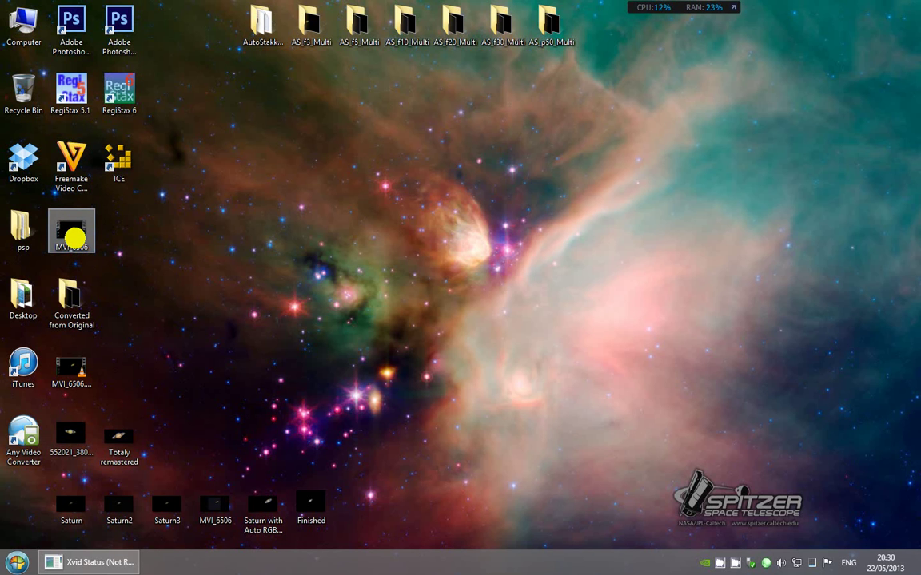
# View the file properties of the MVI_6506 video on the desktop, and close them
pyautogui.rightClick(69, 229)
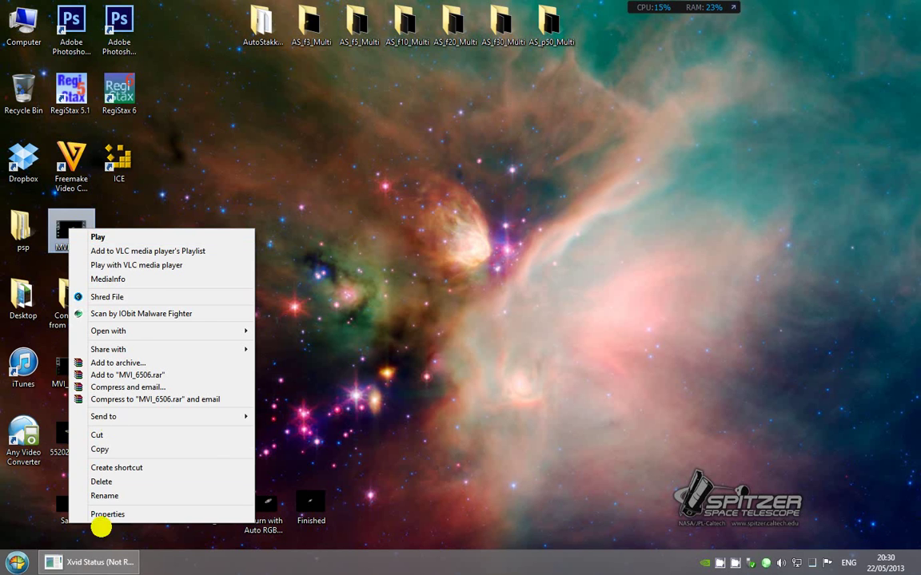
pyautogui.click(101, 516)
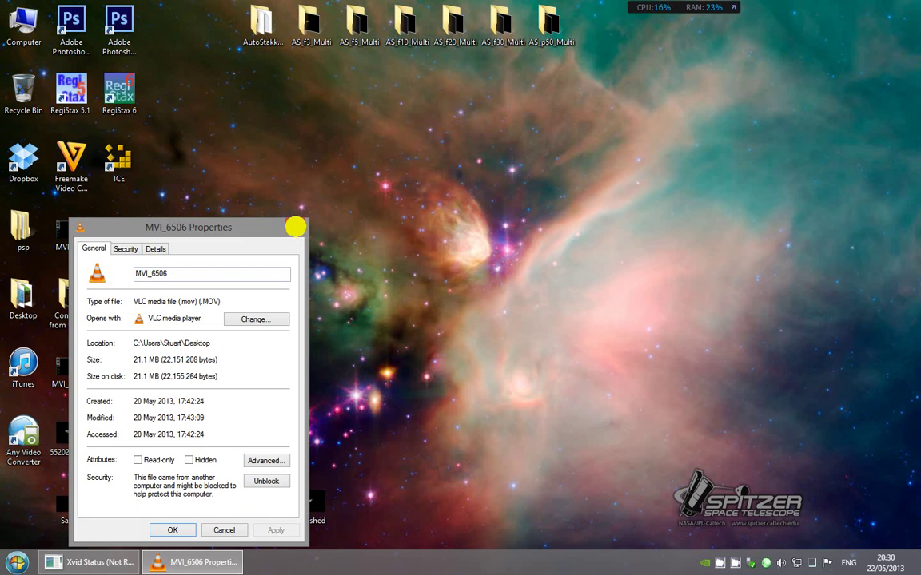
pyautogui.click(295, 226)
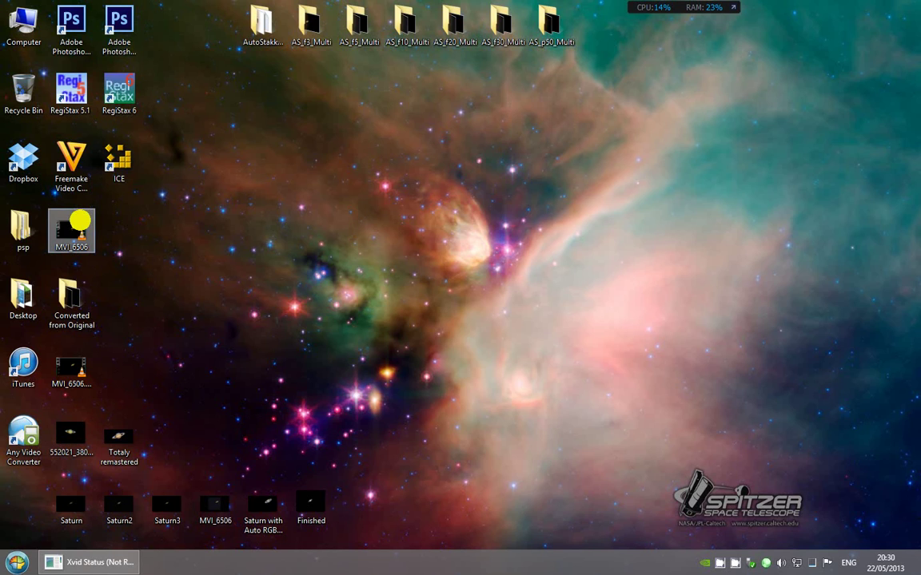
# Play the desktop's MVI_6506 video in VLC media player, pause it at about 10 seconds, and close the player window
pyautogui.doubleClick(72, 229)
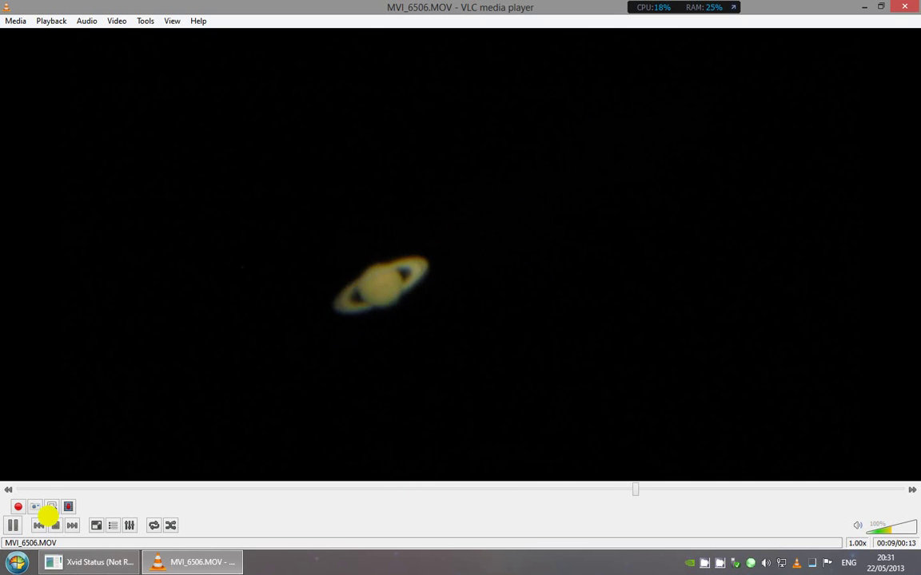
pyautogui.click(14, 524)
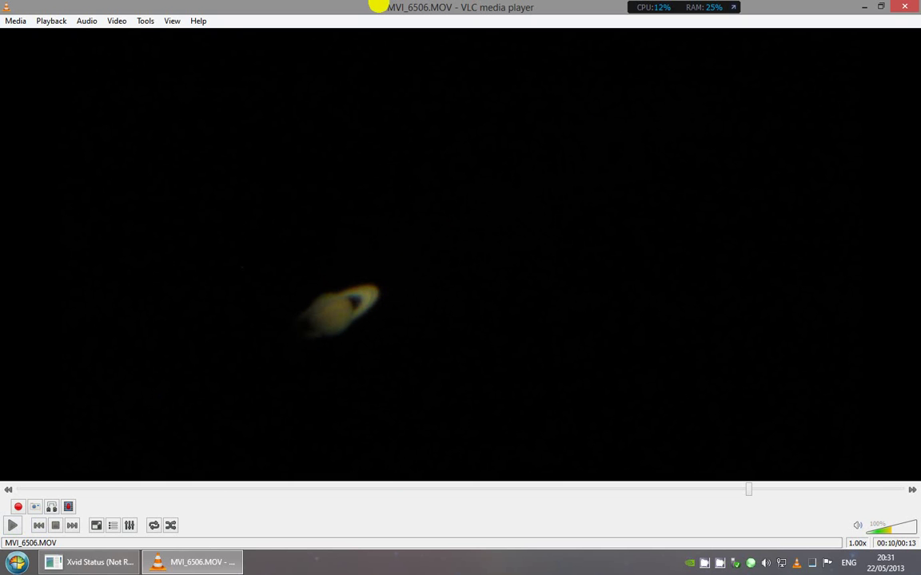
pyautogui.doubleClick(381, 8)
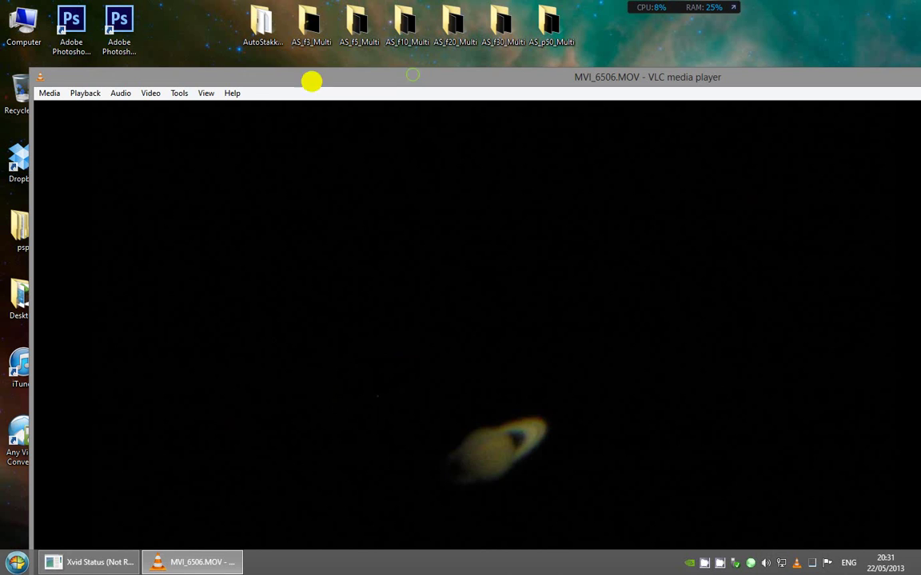
pyautogui.moveTo(154, 78); pyautogui.dragTo(173, 19)
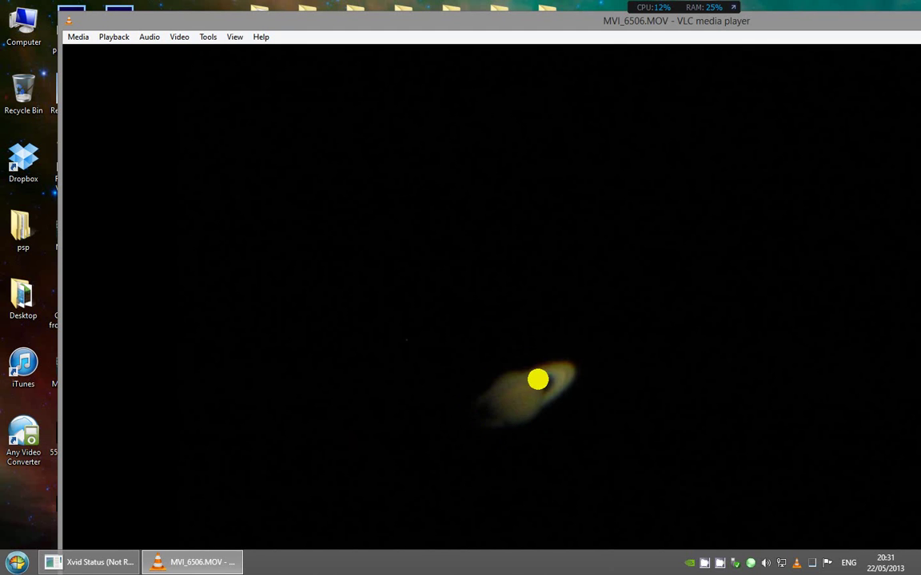
pyautogui.click(766, 24)
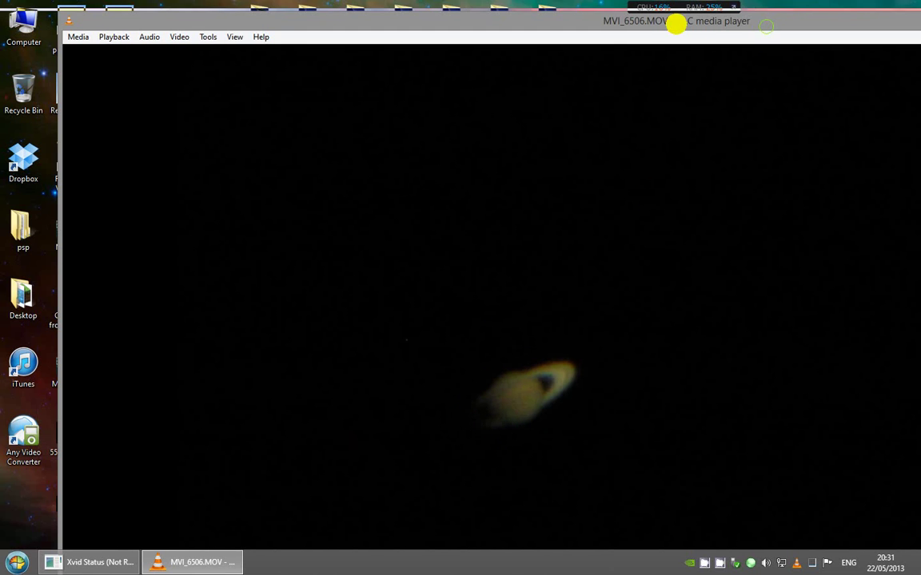
pyautogui.moveTo(676, 24); pyautogui.dragTo(777, 12)
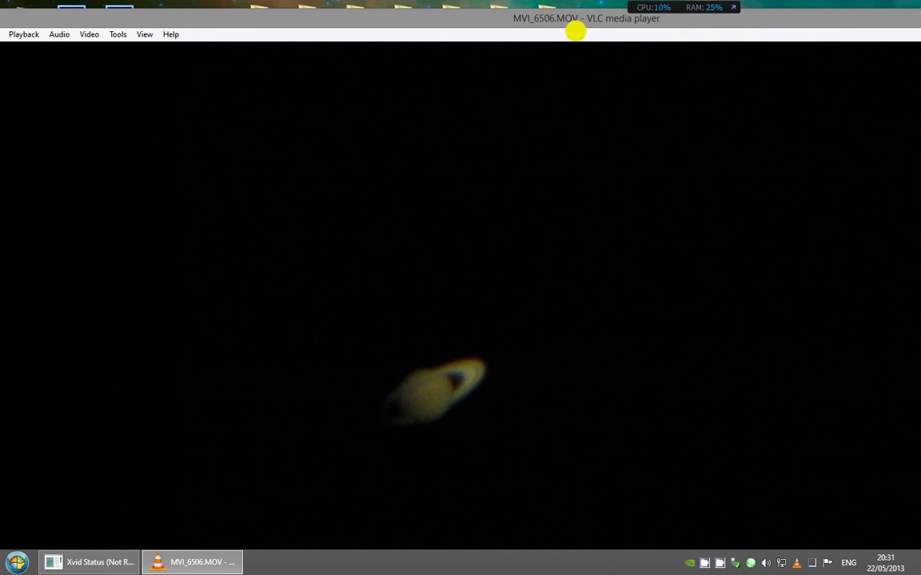
pyautogui.moveTo(823, 15); pyautogui.dragTo(454, 37)
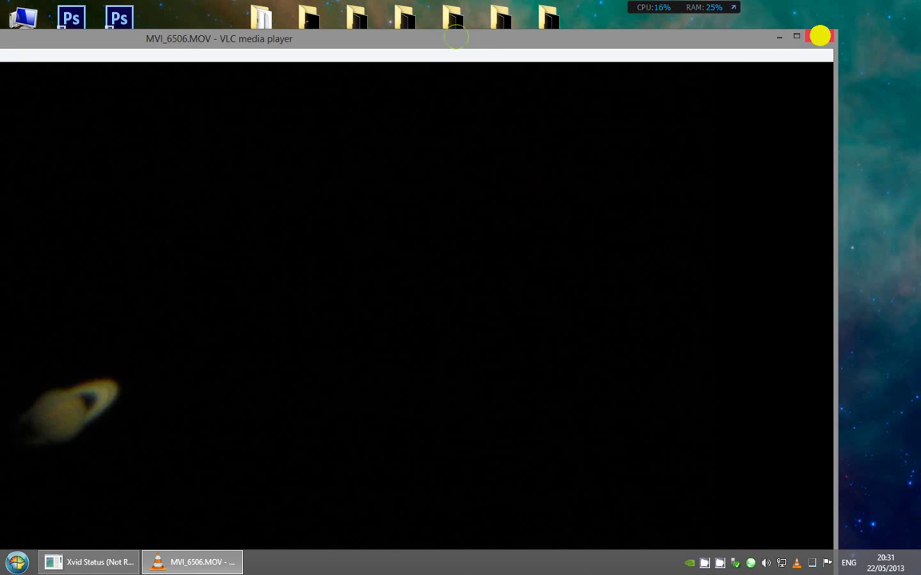
pyautogui.click(819, 36)
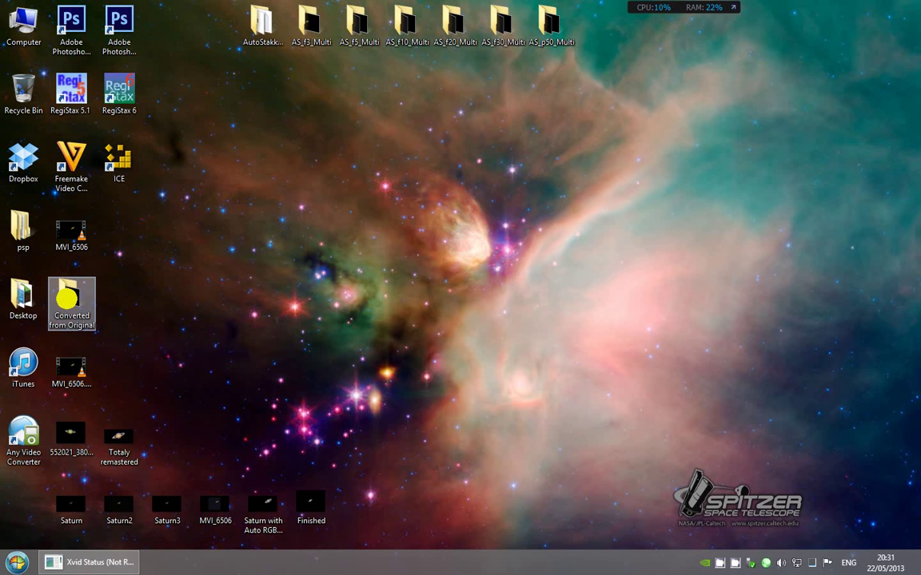
# Open the desktop's Converted from Original folder, view the file properties of its MVI_6506 video, and close them
pyautogui.doubleClick(67, 298)
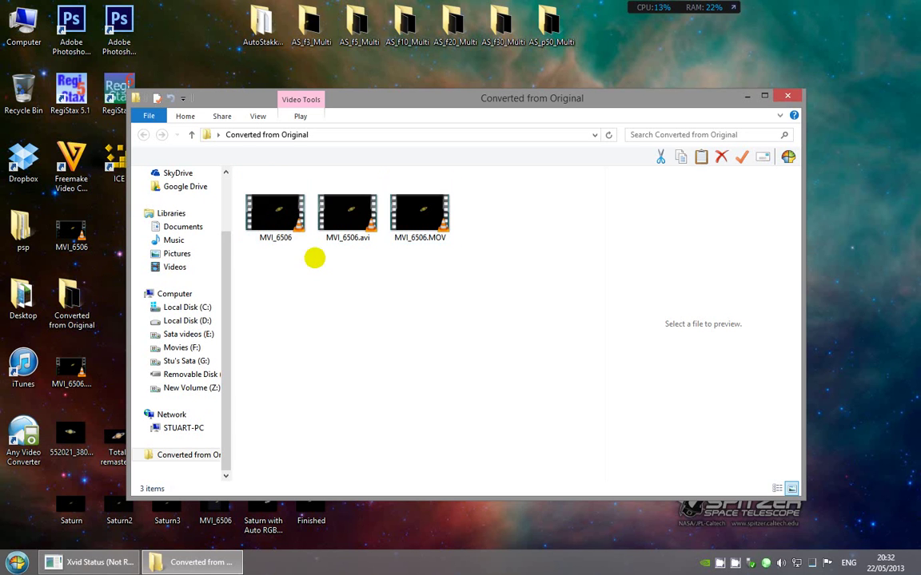
pyautogui.rightClick(278, 223)
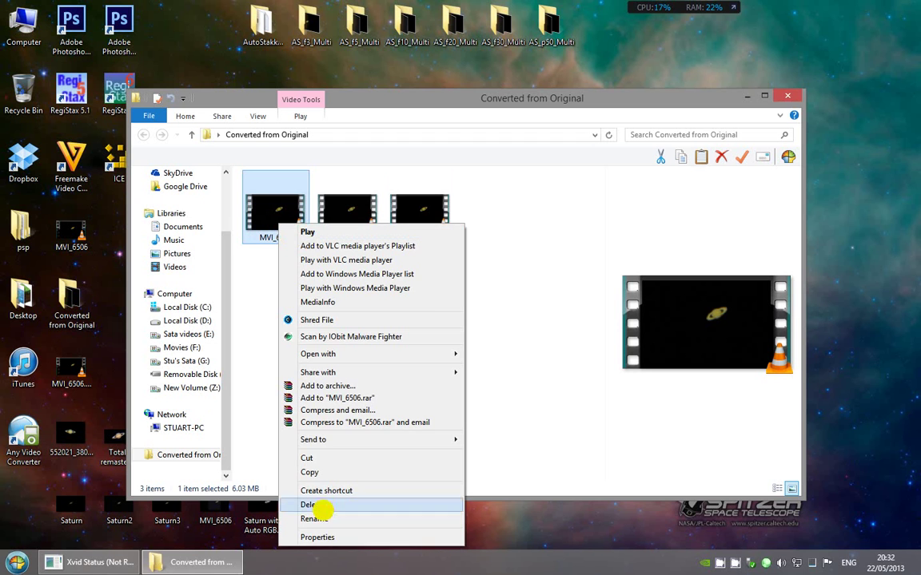
pyautogui.click(318, 537)
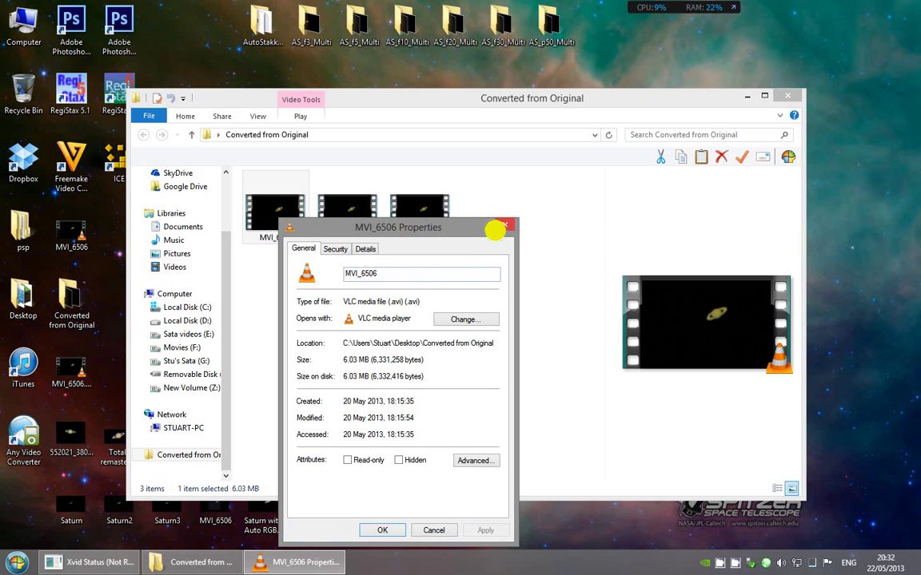
pyautogui.click(502, 224)
# View the general and detailed file properties of the MVI_6506.avi video, and close them
pyautogui.click(331, 222)
pyautogui.rightClick(331, 221)
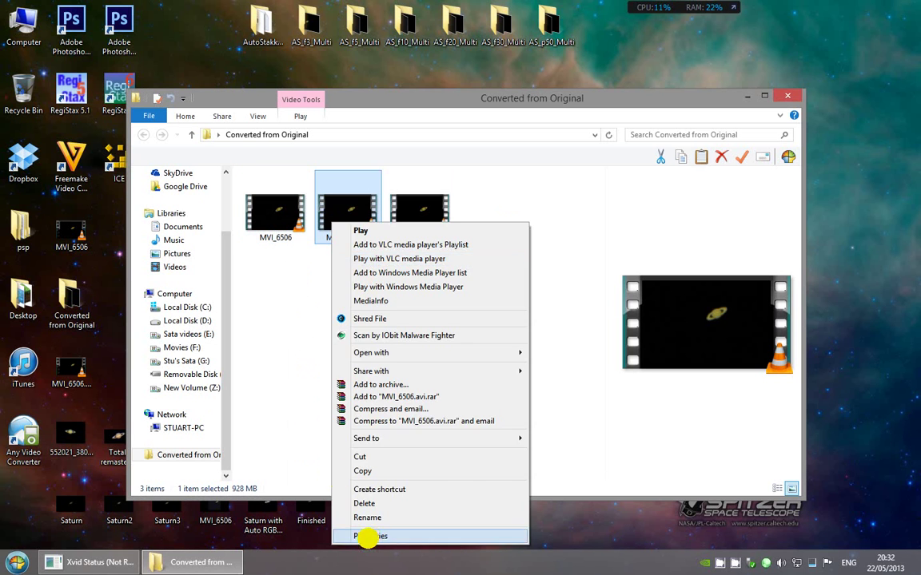
pyautogui.click(366, 537)
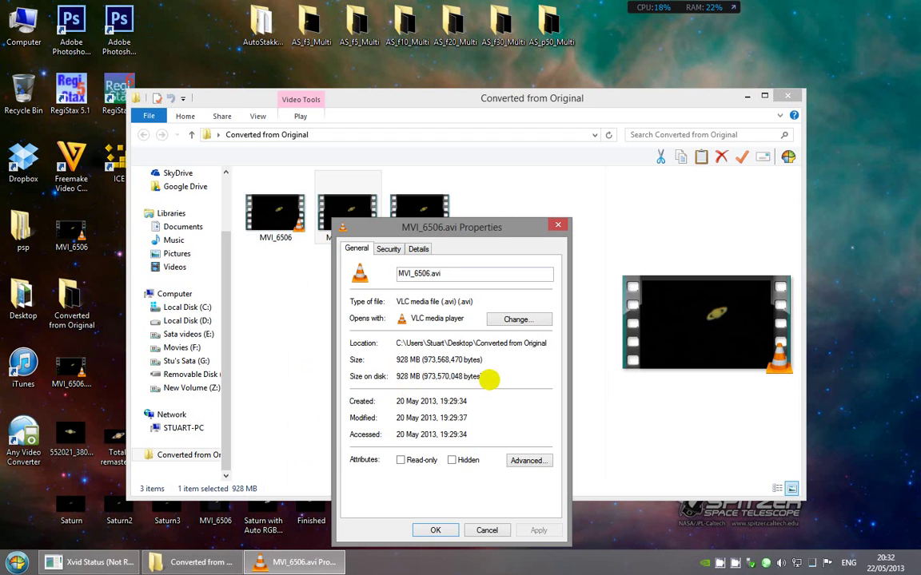
pyautogui.click(418, 248)
pyautogui.click(559, 226)
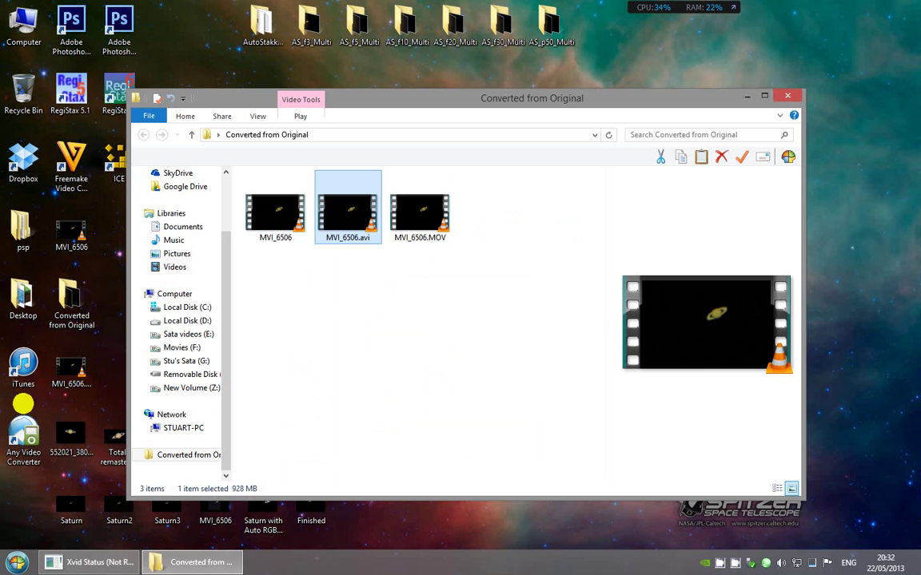
# Launch Total Video Converter and add the desktop's MVI_6506 video as a conversion task with AVI as the output format
pyautogui.moveTo(224, 99); pyautogui.dragTo(303, 89)
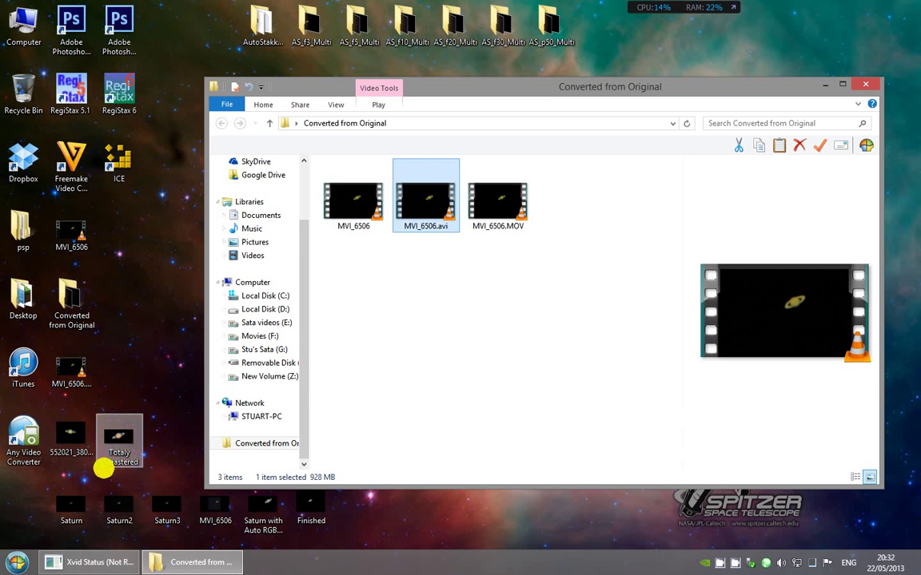
pyautogui.click(11, 558)
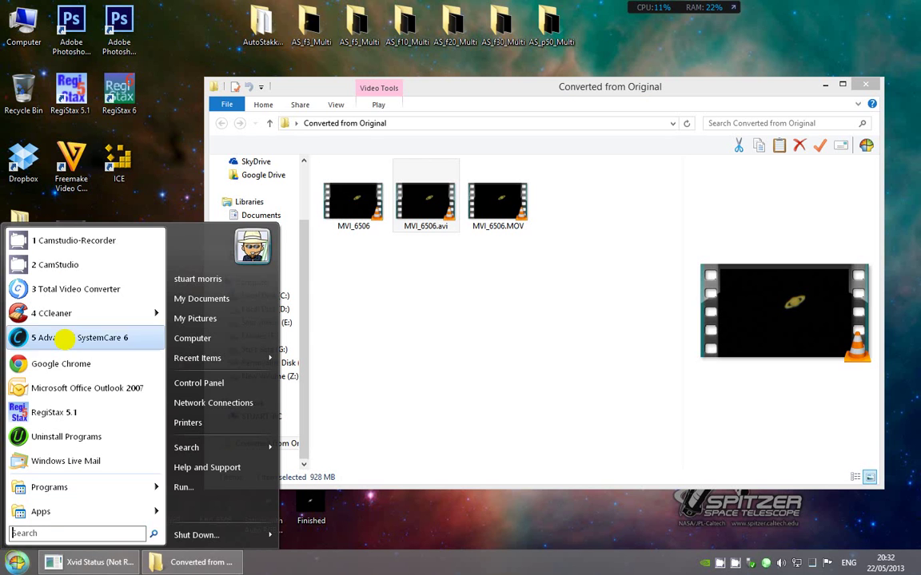
pyautogui.click(60, 289)
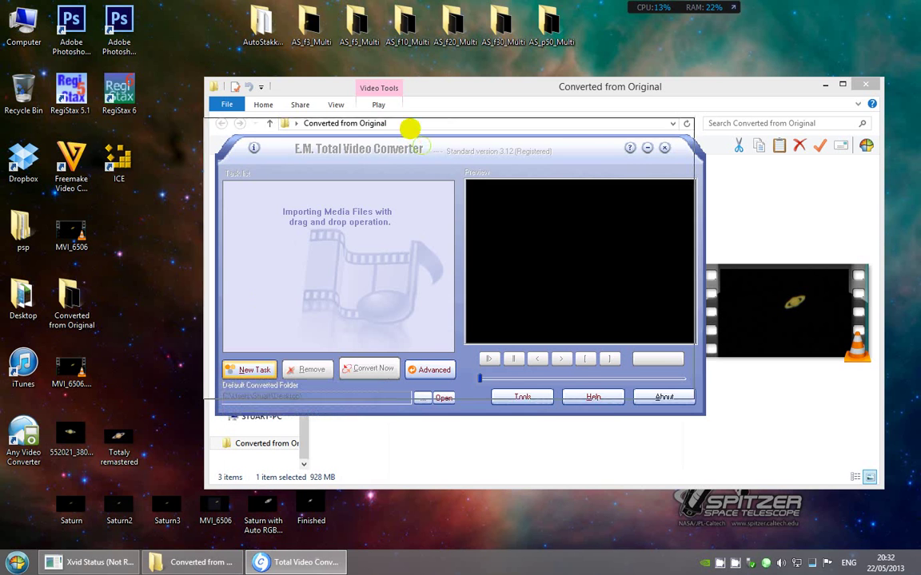
pyautogui.moveTo(409, 128); pyautogui.dragTo(398, 112)
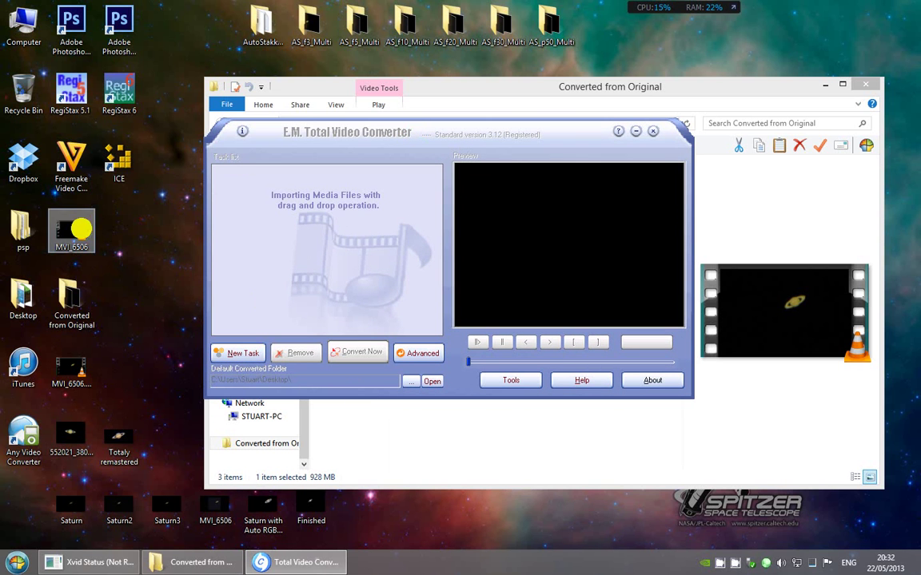
pyautogui.moveTo(81, 230); pyautogui.dragTo(308, 229)
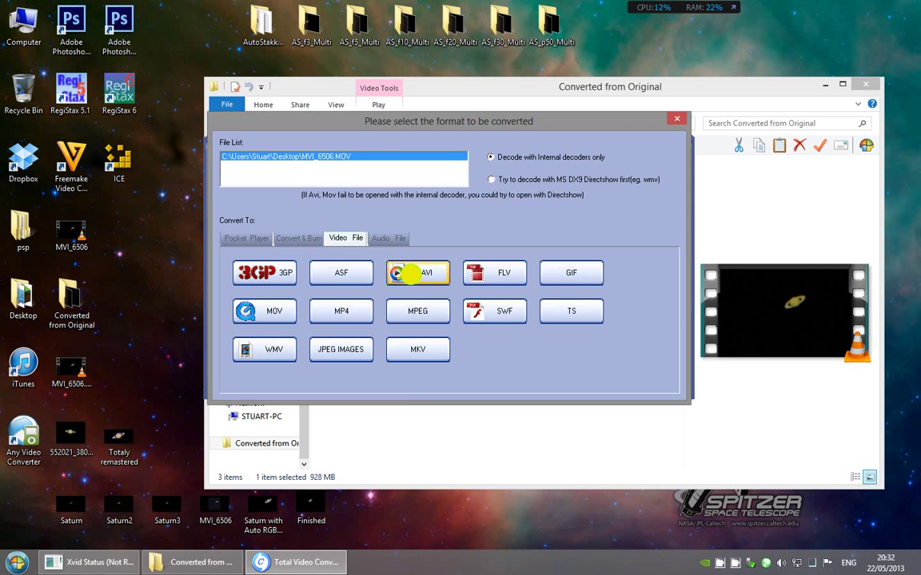
pyautogui.click(409, 274)
pyautogui.click(410, 317)
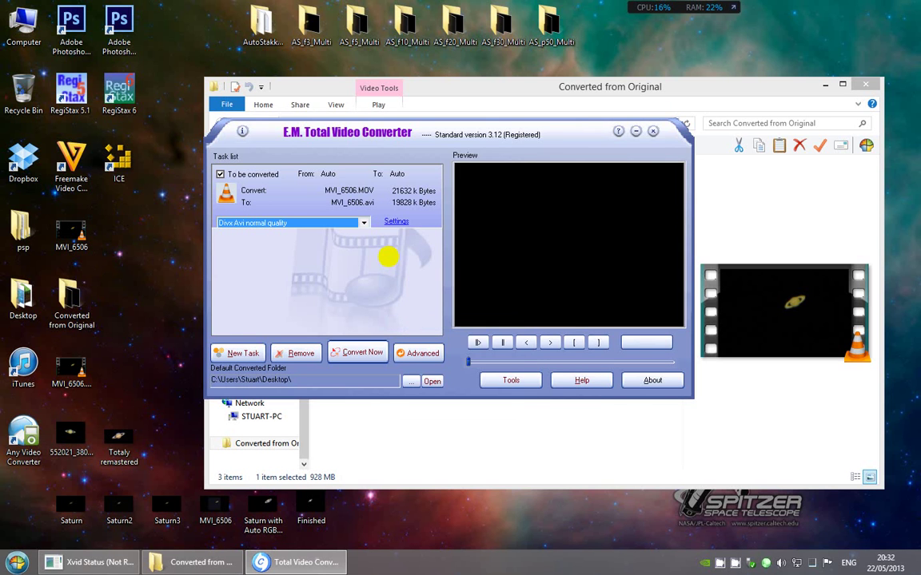
# Set the conversion task's video codec to rawvideo, and close the converter and the Converted from Original folder
pyautogui.click(396, 223)
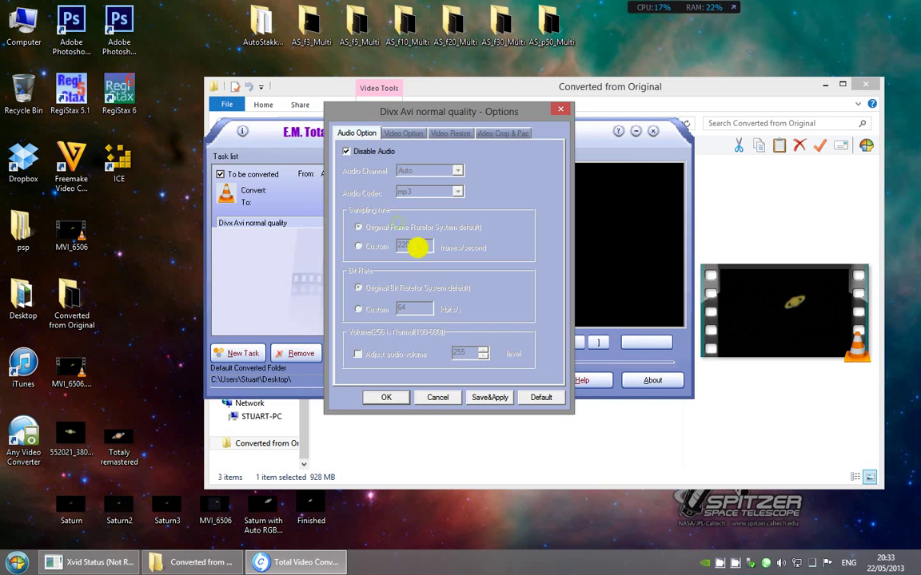
pyautogui.click(410, 134)
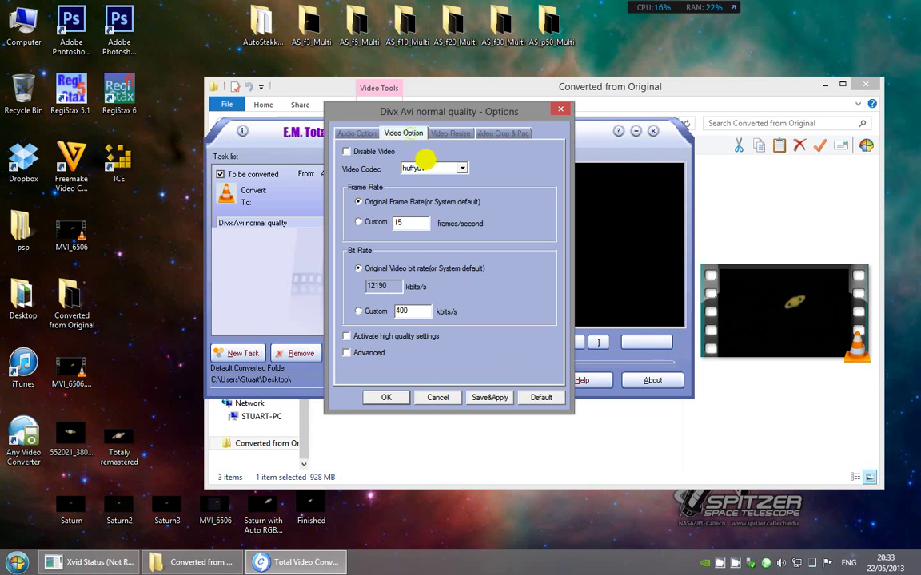
pyautogui.click(421, 166)
pyautogui.scroll(-2, 453, 205)
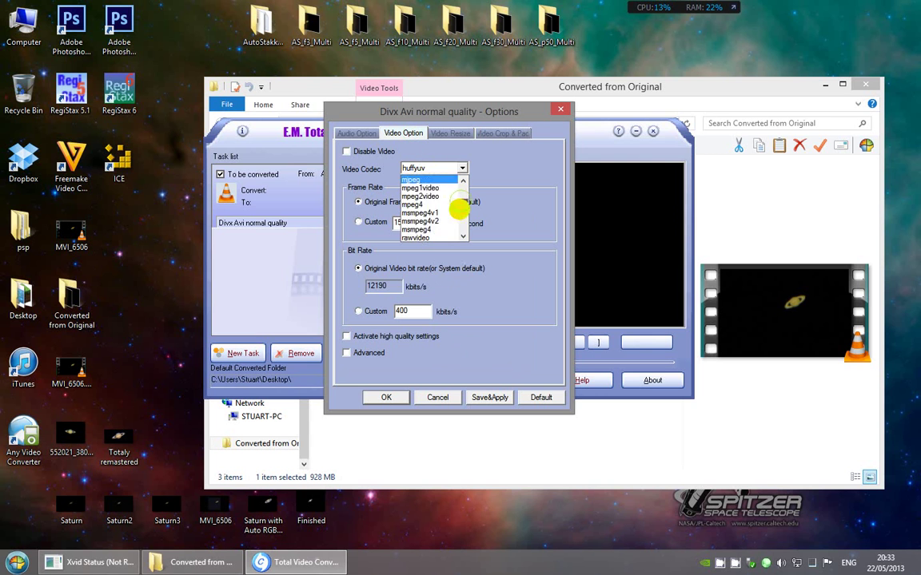
pyautogui.click(447, 213)
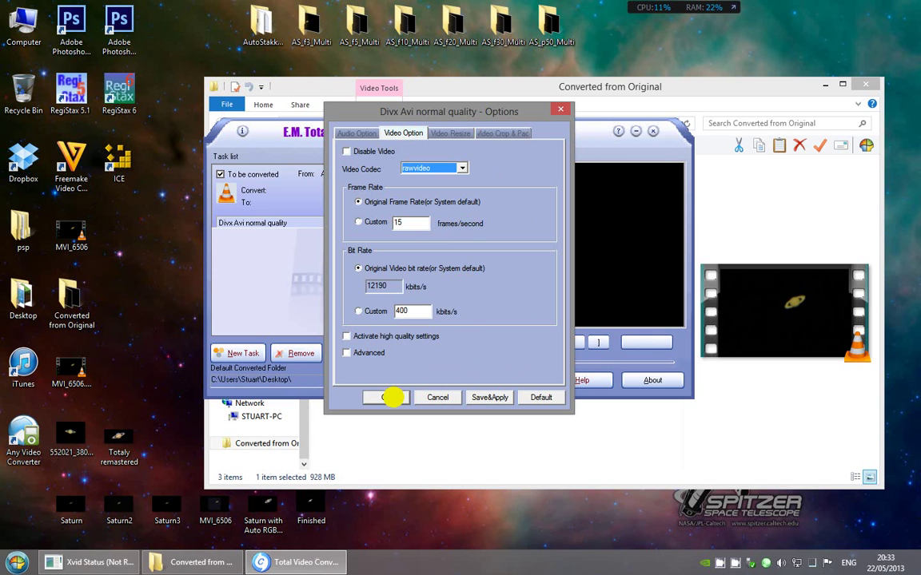
pyautogui.click(392, 397)
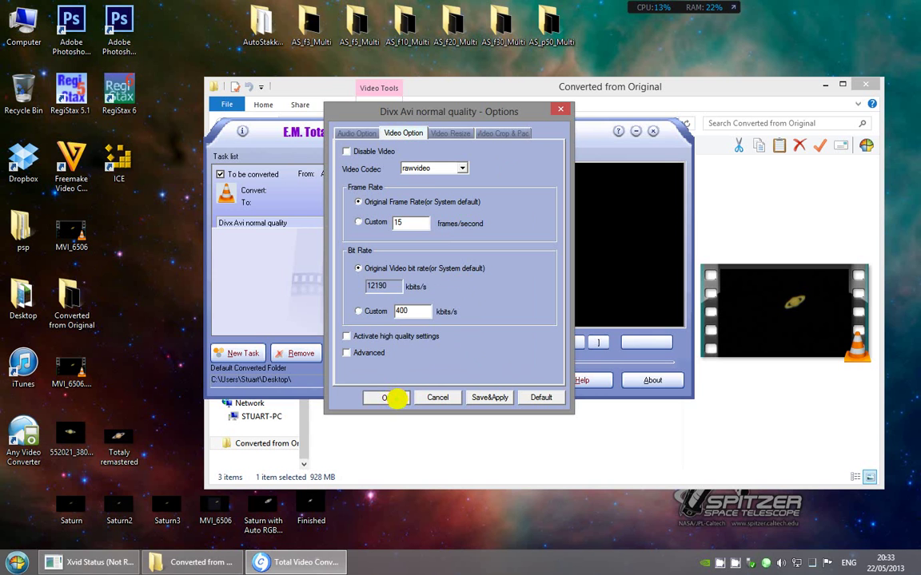
pyautogui.click(653, 131)
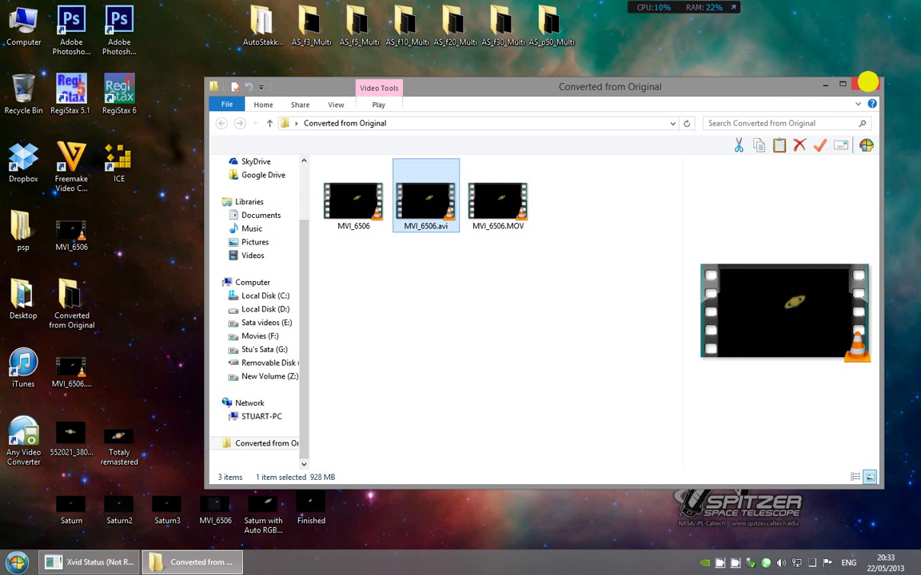
pyautogui.click(867, 82)
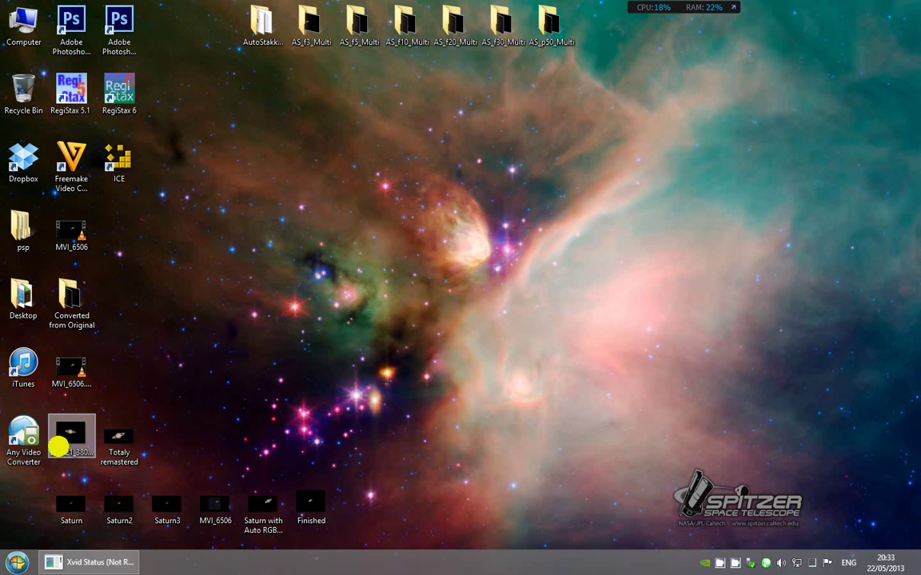
# Open the desktop's 552021 Saturn image in Windows Photo Viewer and browse through Finished to Saturn with Auto RGB Balance
pyautogui.rightClick(63, 442)
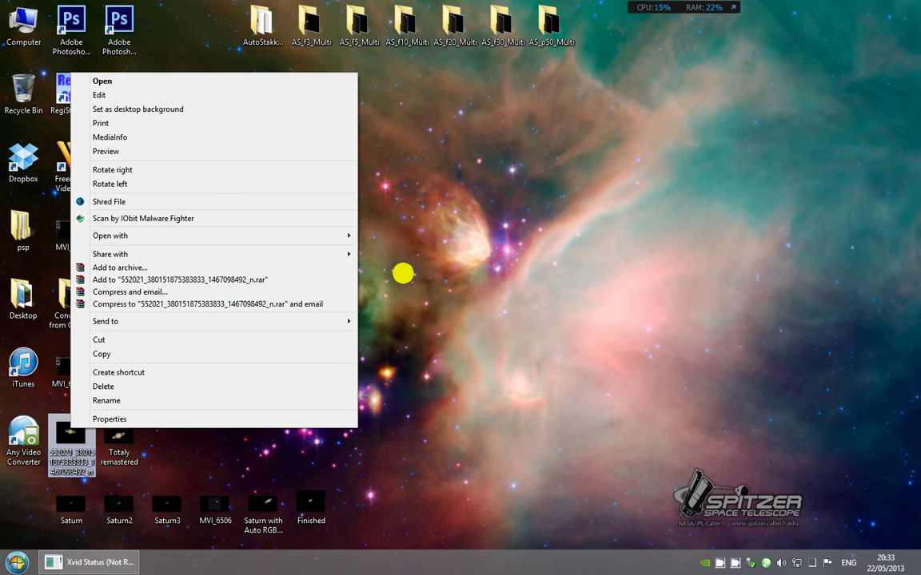
pyautogui.moveTo(329, 237)
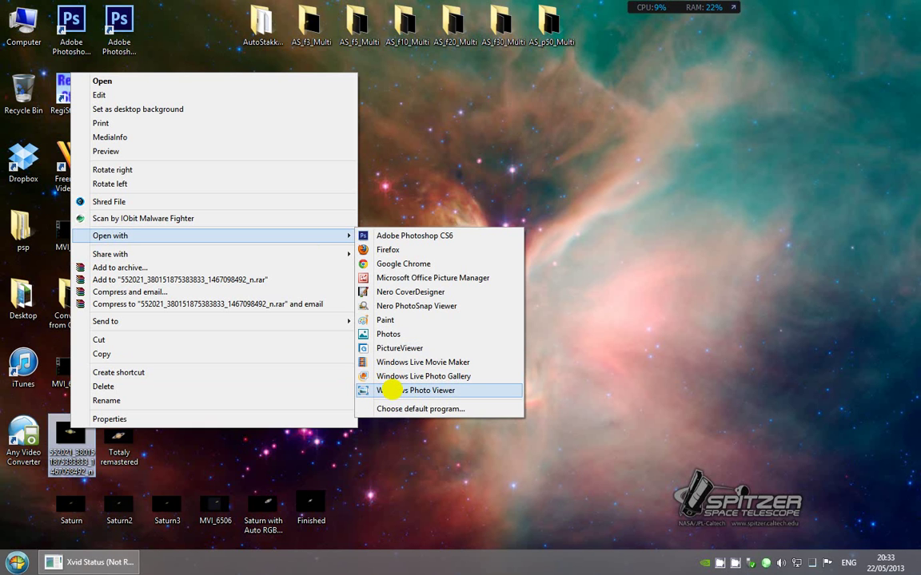
pyautogui.click(392, 390)
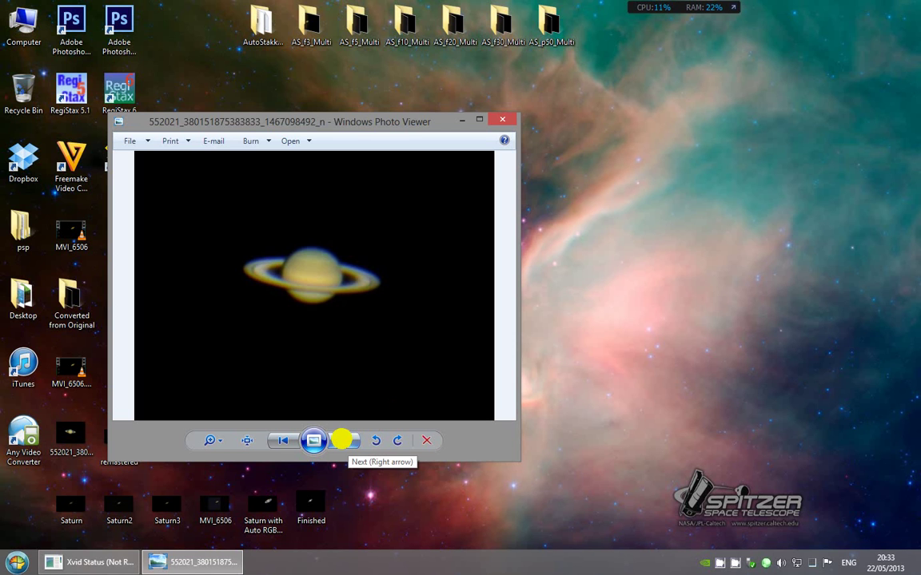
pyautogui.moveTo(291, 122); pyautogui.dragTo(352, 92)
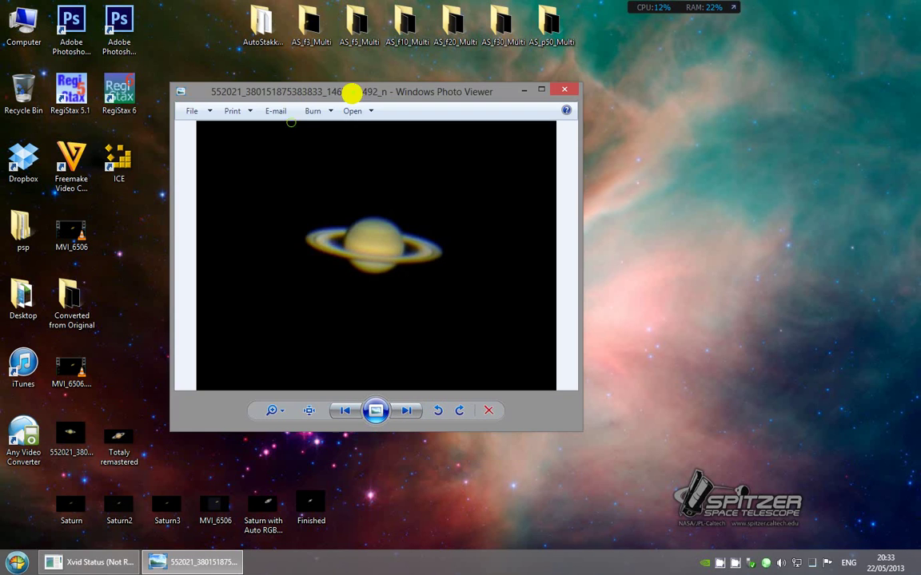
pyautogui.click(407, 414)
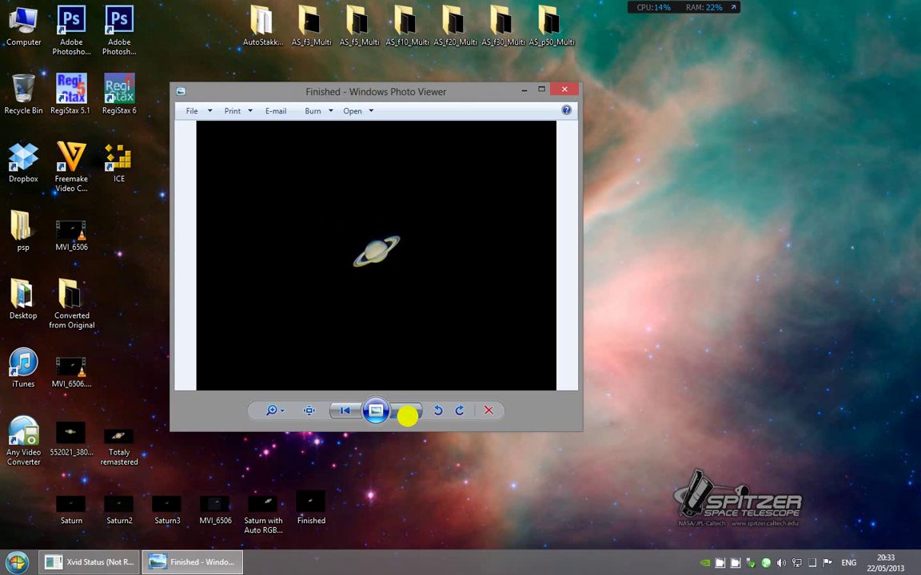
pyautogui.click(407, 414)
pyautogui.click(408, 414)
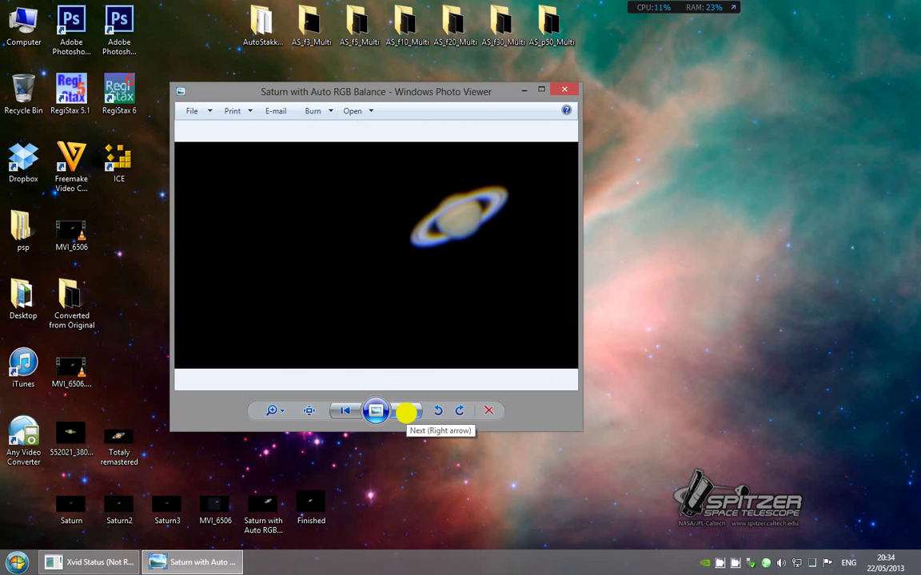
# Compare the Saturn image with Saturn with Auto RGB Balance, and browse on through Saturn2 and Saturn3 to Totaly remastered
pyautogui.click(407, 411)
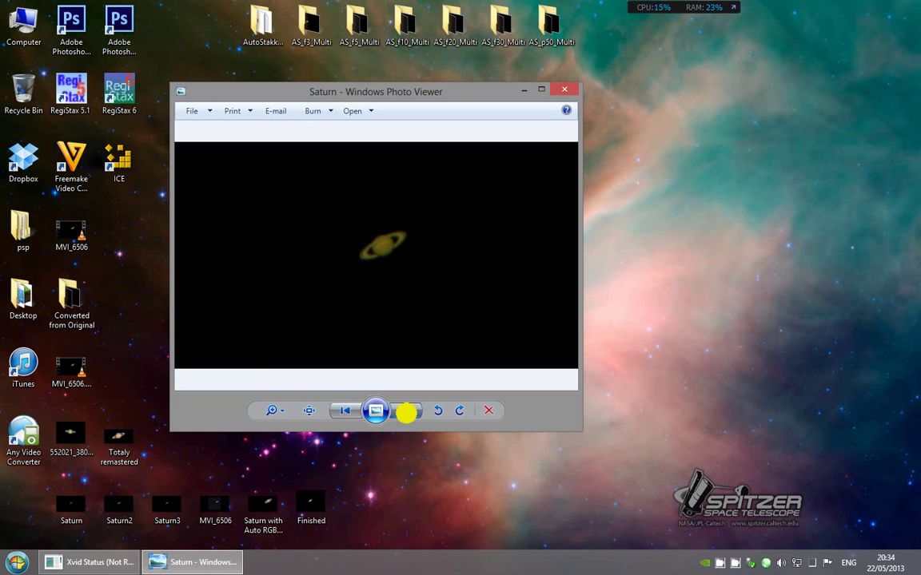
pyautogui.click(347, 411)
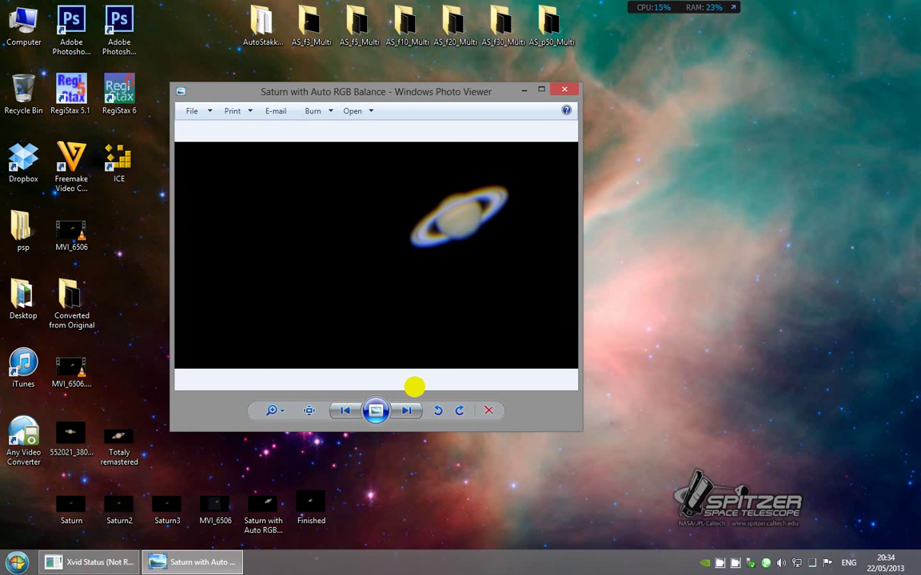
pyautogui.click(405, 411)
pyautogui.click(405, 410)
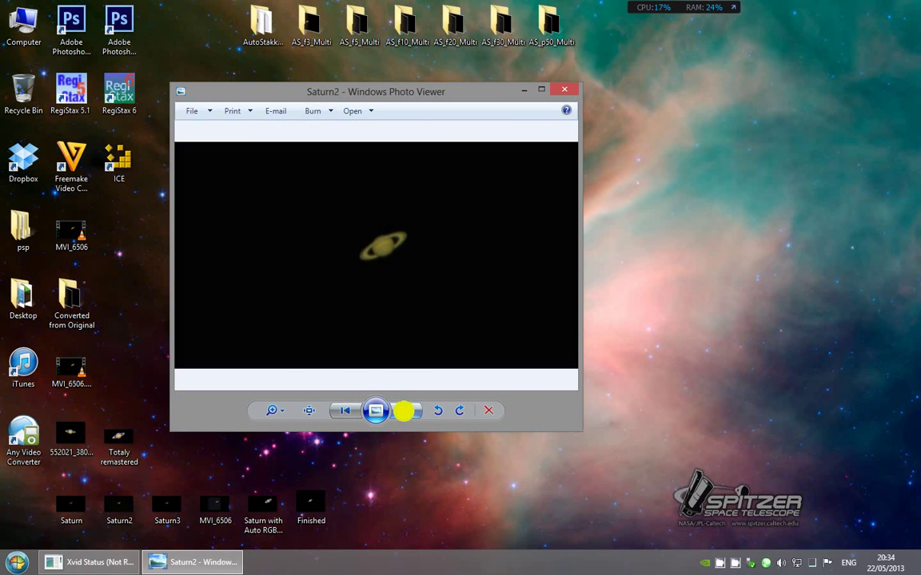
pyautogui.click(404, 411)
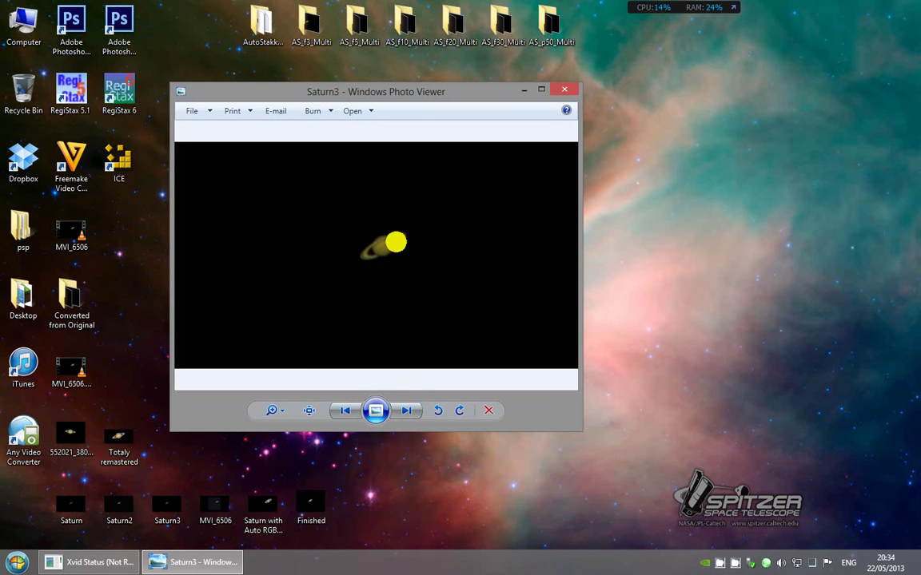
pyautogui.click(405, 411)
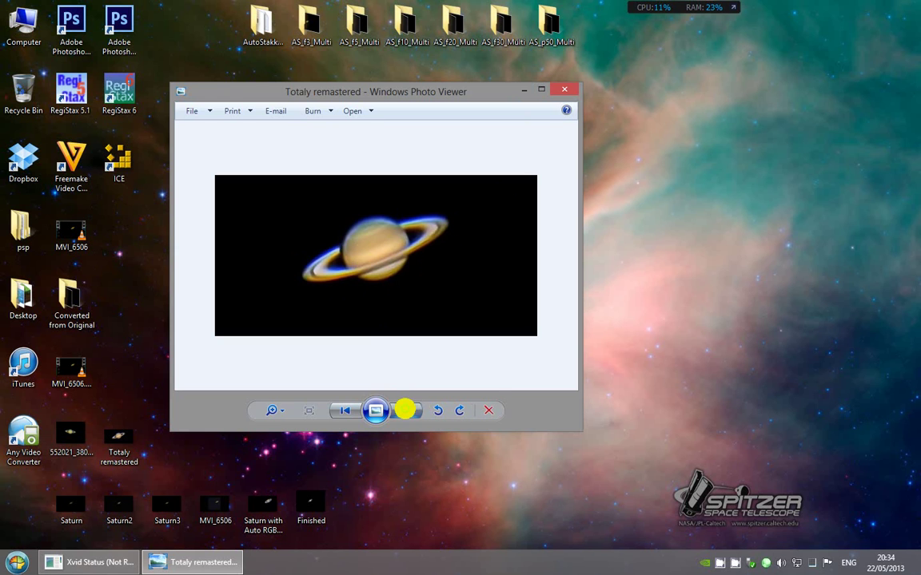
# Look again at the 552021, Finished and MVI_6506 images, and close the photo viewer
pyautogui.click(405, 410)
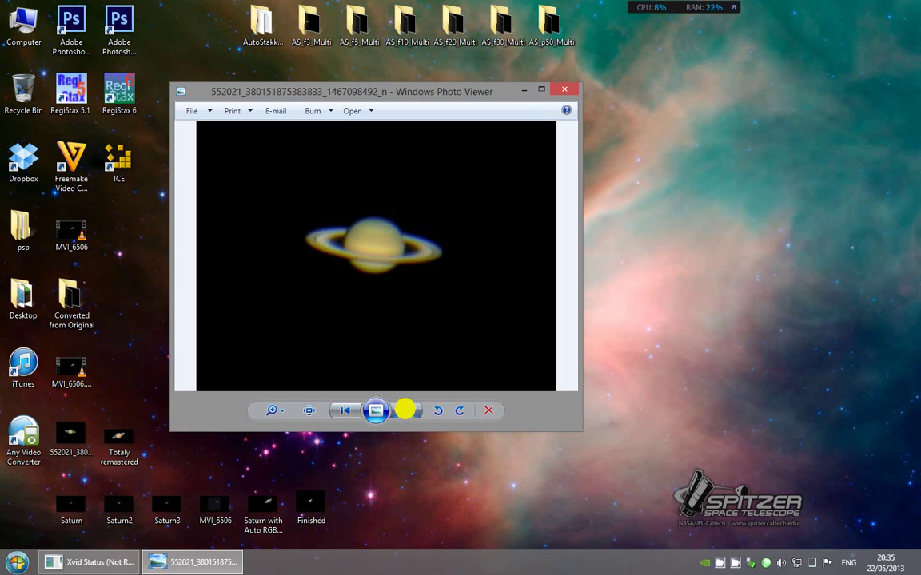
pyautogui.click(405, 410)
pyautogui.click(406, 410)
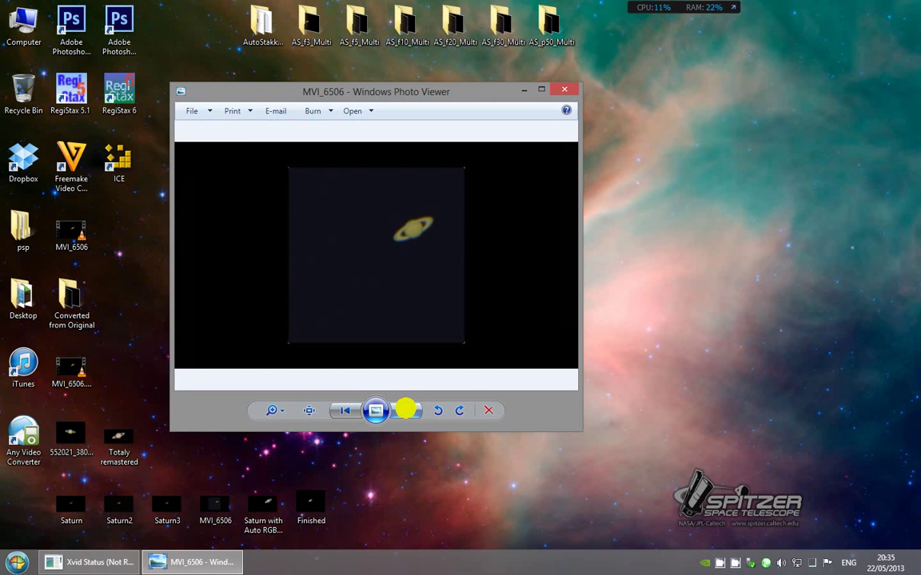
pyautogui.click(405, 410)
pyautogui.click(561, 90)
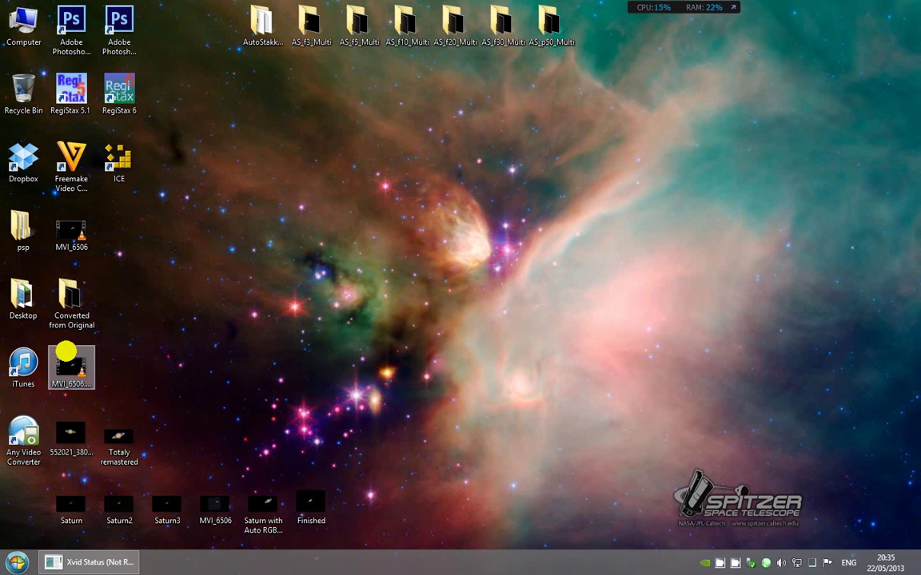
# Launch RegiStax 6 from the desktop
pyautogui.click(118, 92)
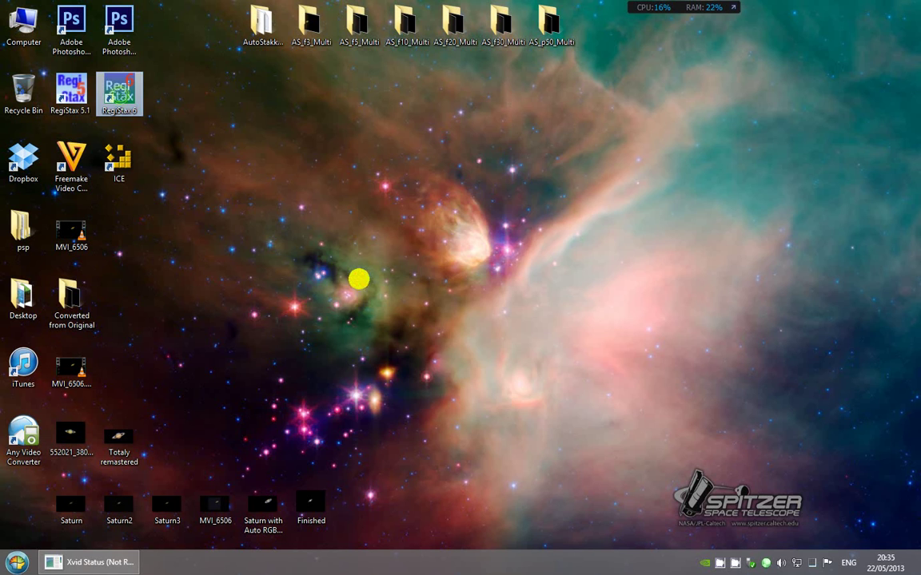
pyautogui.doubleClick(123, 95)
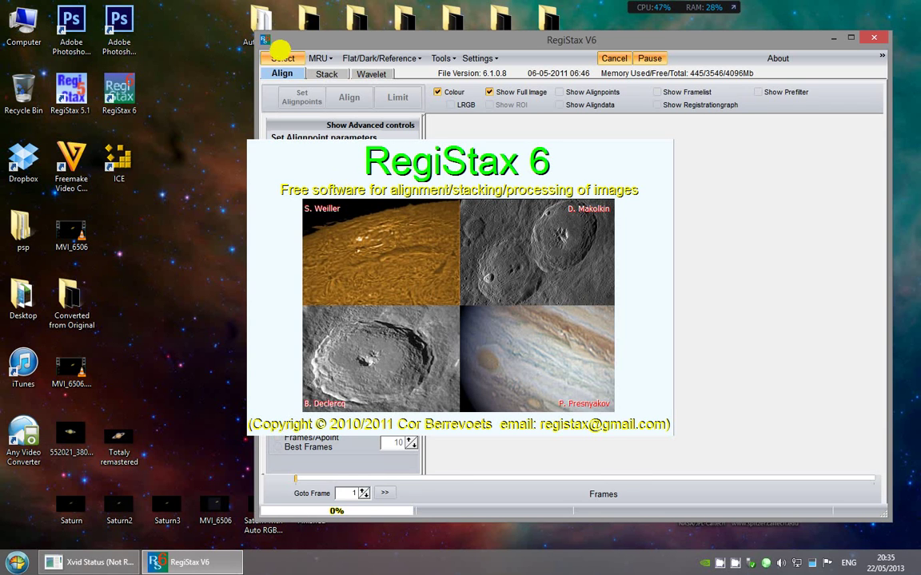
# Preview the MVI_6506 and MVI_6506.avi videos in the Converted from Original folder, and open MVI_6506 for processing
pyautogui.click(281, 57)
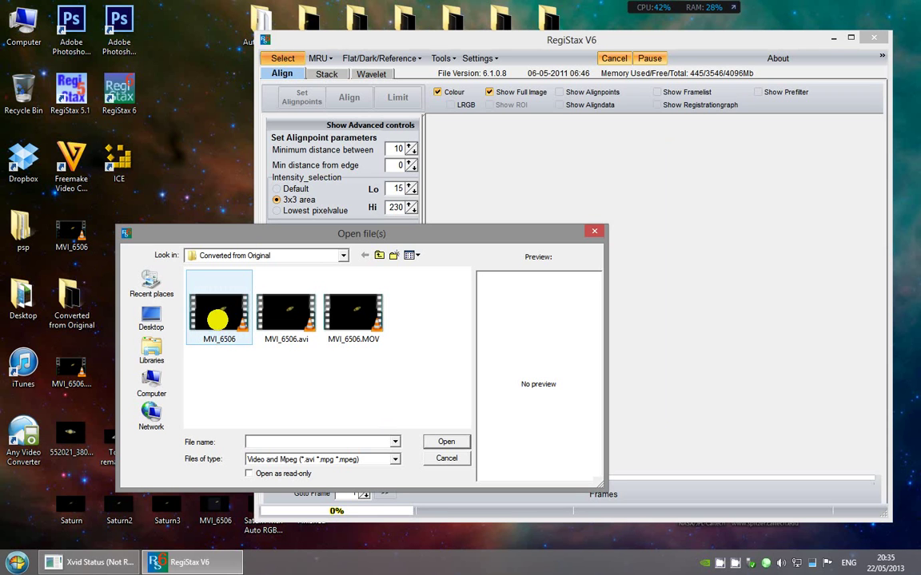
pyautogui.click(227, 311)
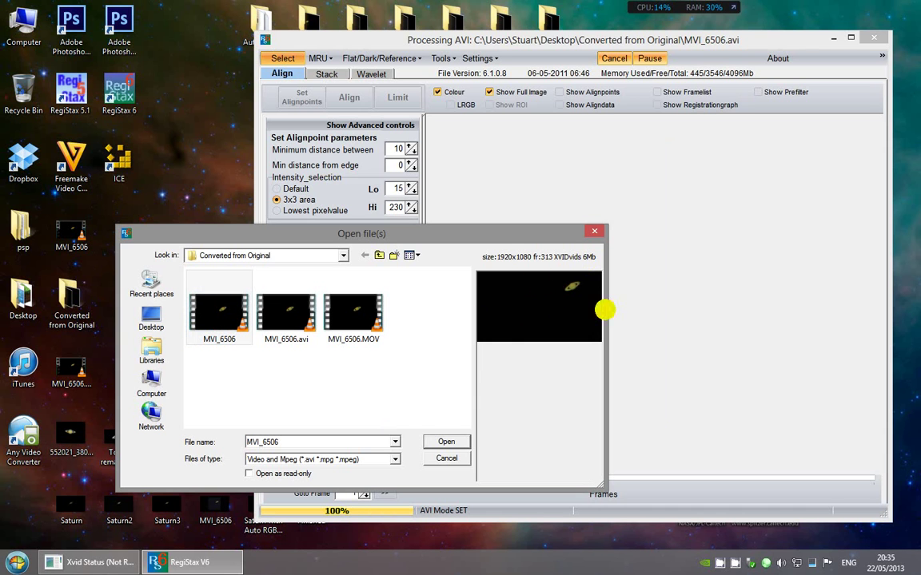
pyautogui.click(284, 319)
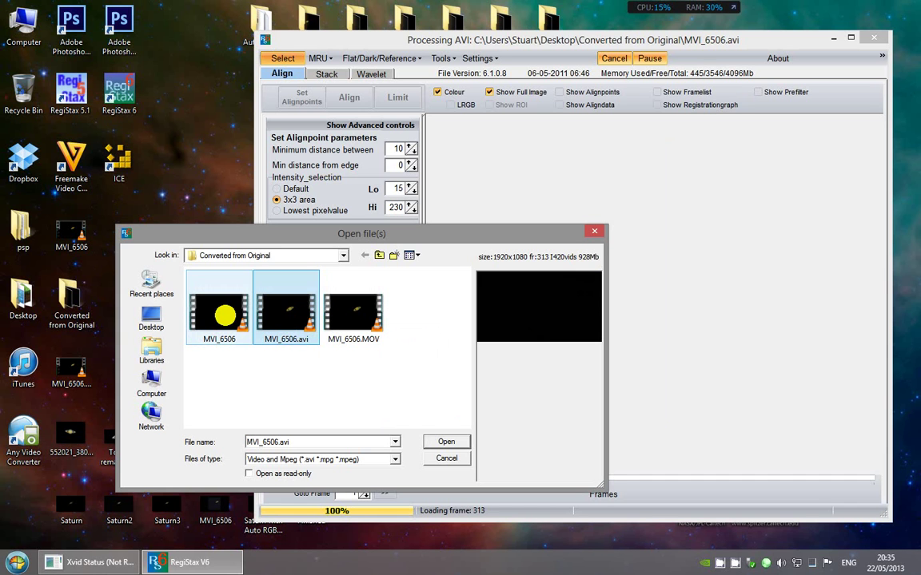
pyautogui.click(224, 316)
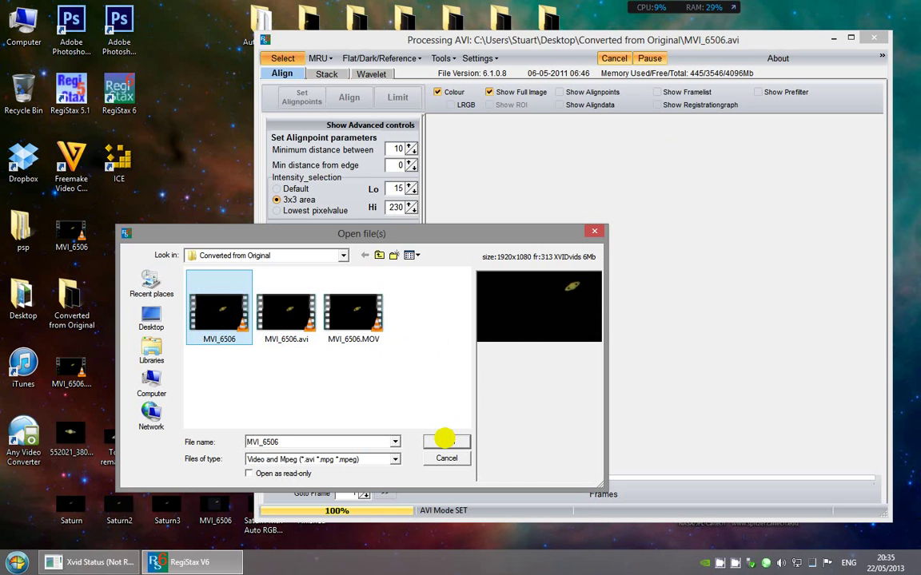
pyautogui.click(445, 440)
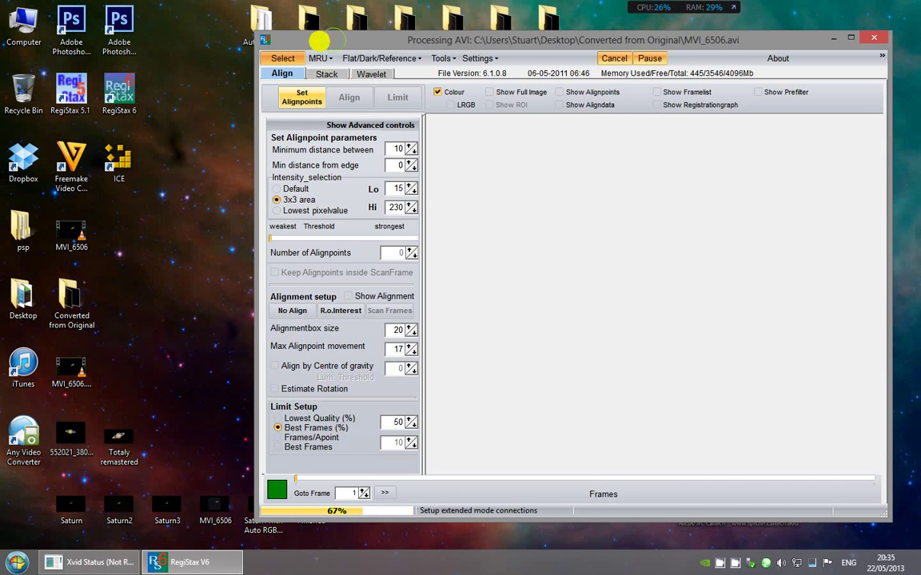
pyautogui.moveTo(318, 40); pyautogui.dragTo(190, 31)
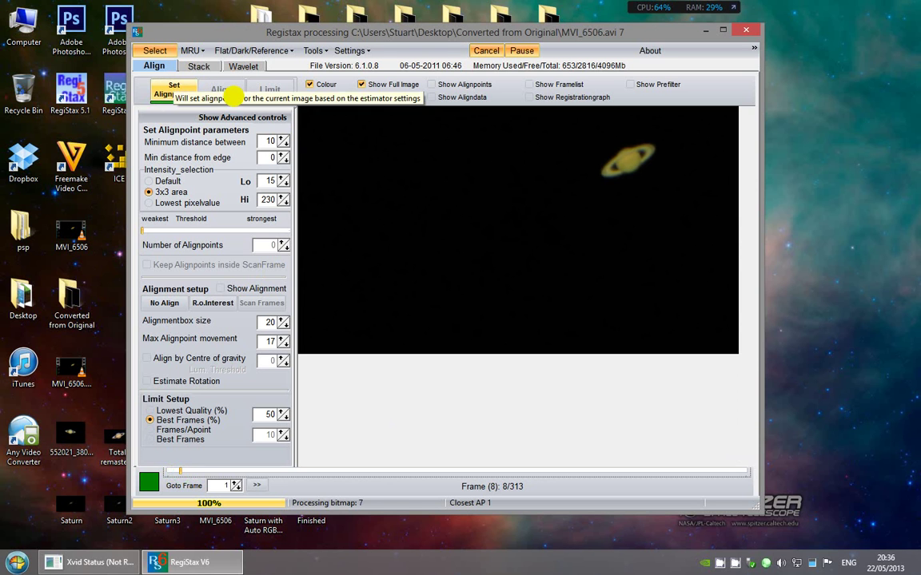
# Place alignment points by hand around the outline of Saturn's rings and across the globe in frame 8
pyautogui.click(615, 164)
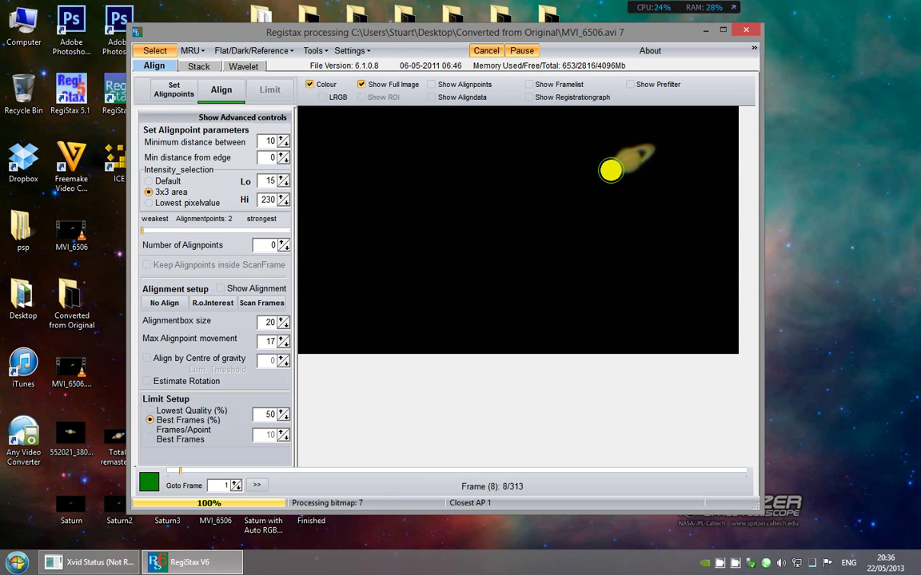
pyautogui.click(604, 179)
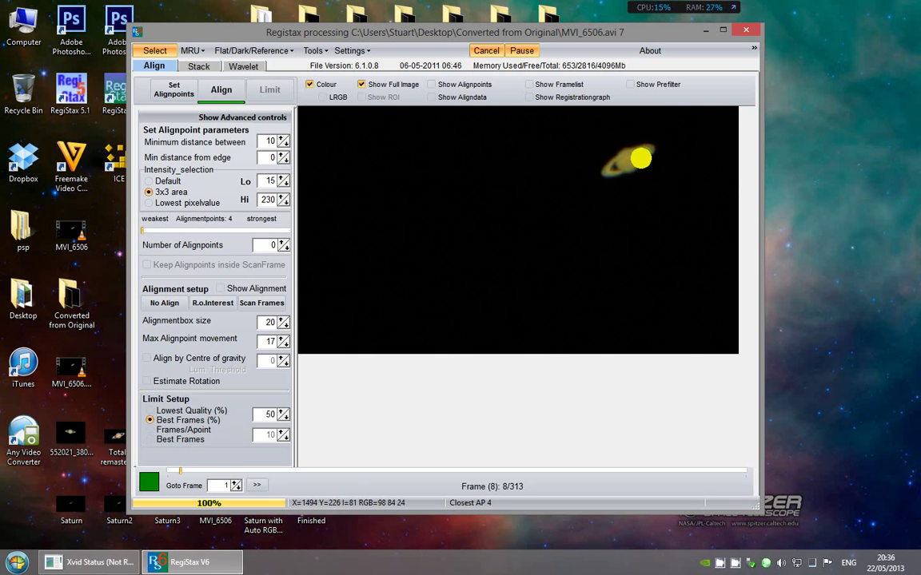
pyautogui.click(640, 158)
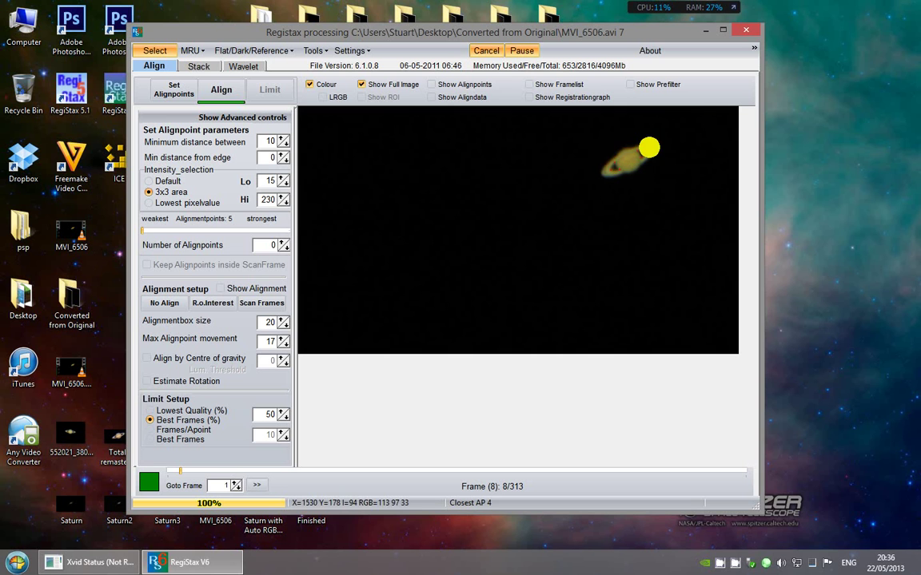
pyautogui.click(642, 147)
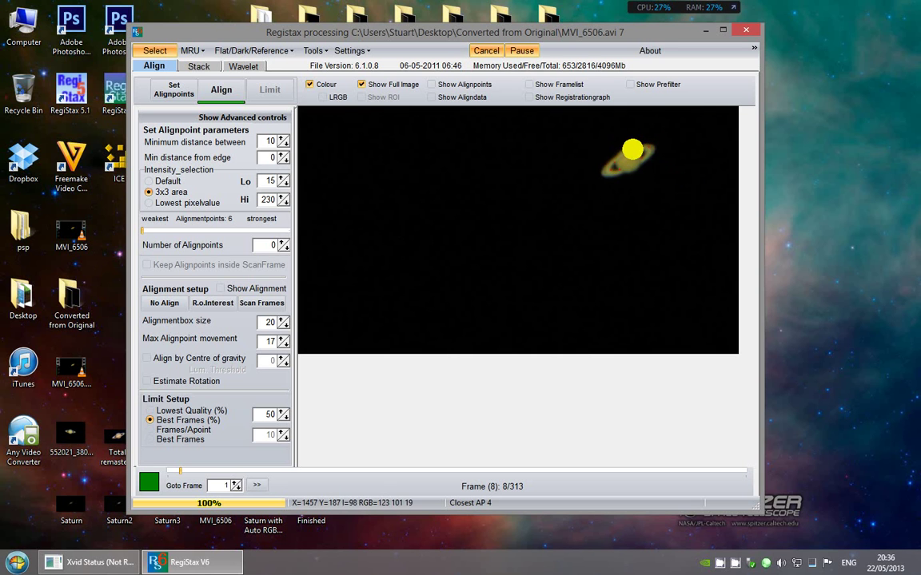
pyautogui.click(630, 150)
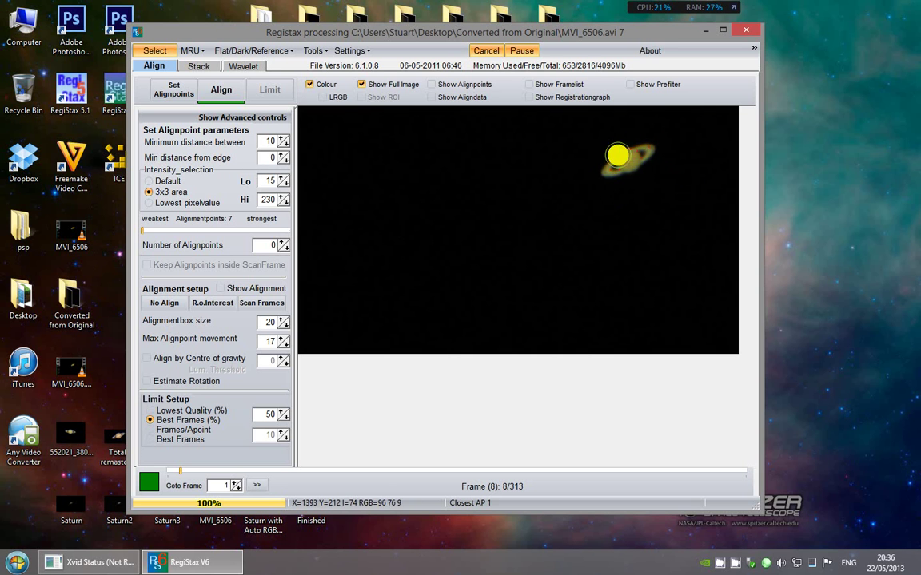
pyautogui.click(618, 155)
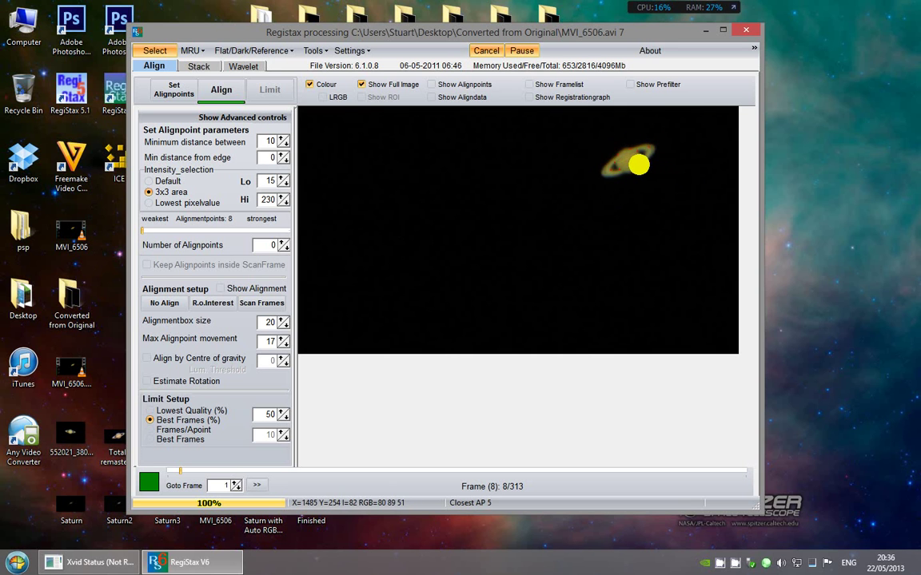
pyautogui.click(631, 173)
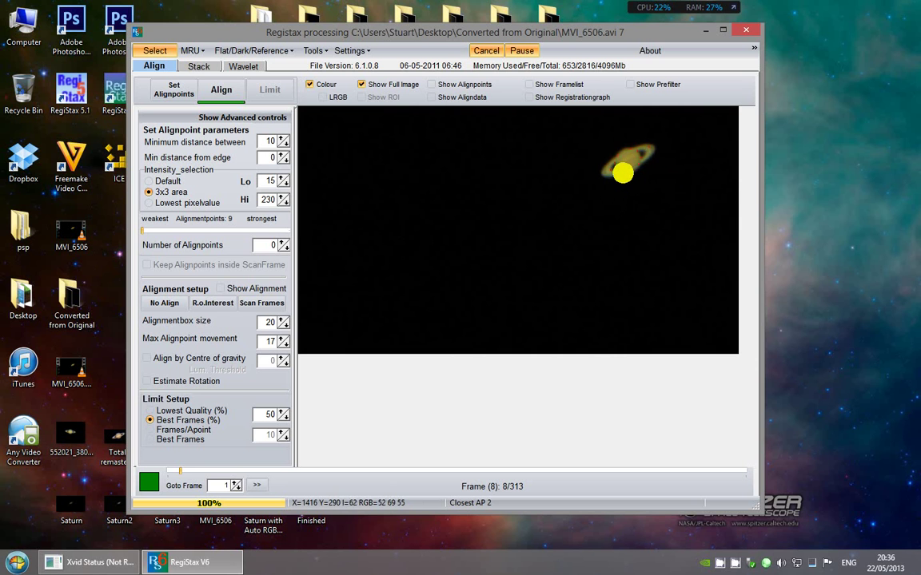
pyautogui.click(622, 170)
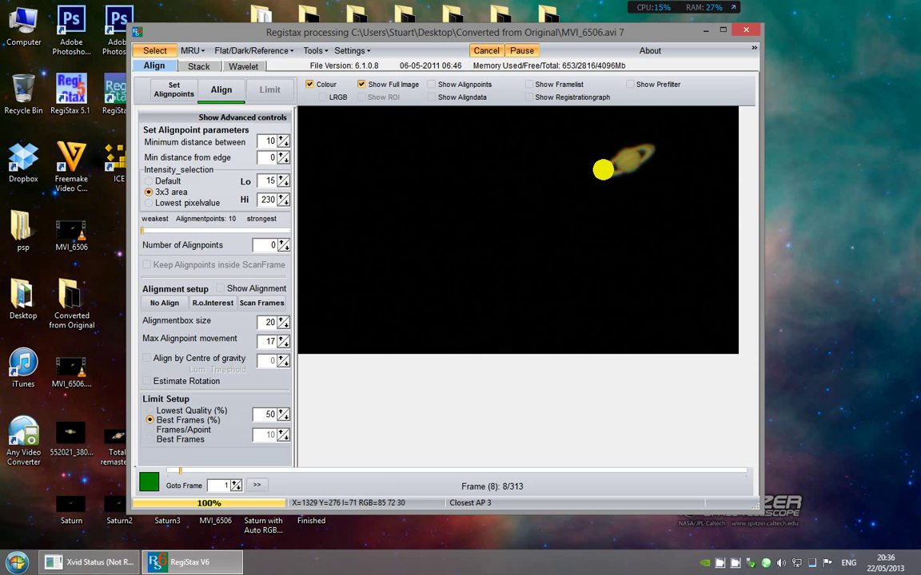
pyautogui.click(604, 169)
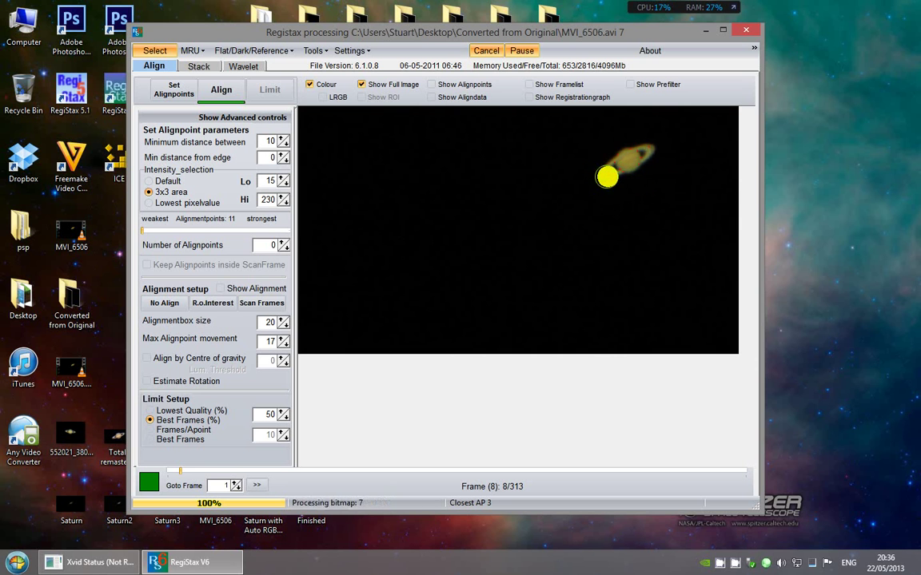
# Adjust the alignment points at the upper-right end of Saturn's rings, adding new ones and removing misplaced ones
pyautogui.click(652, 154)
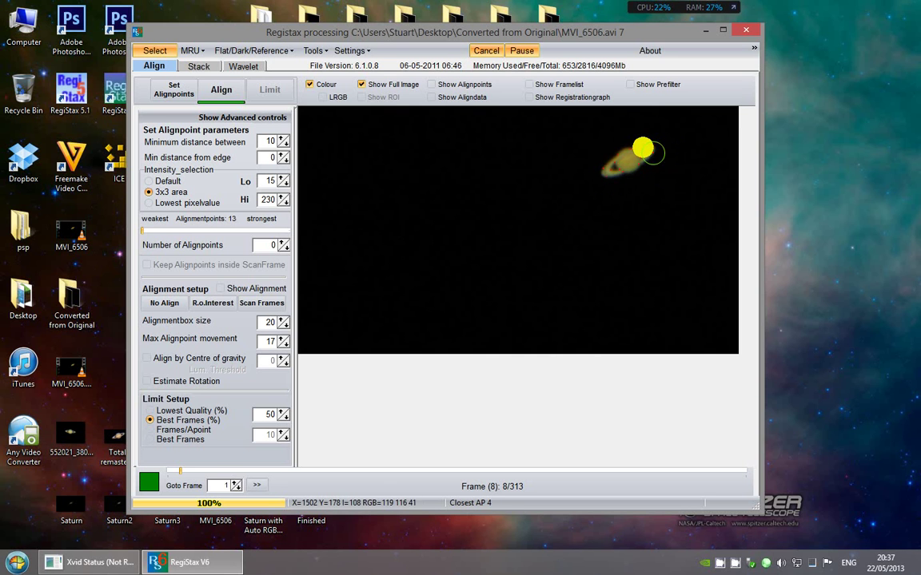
pyautogui.click(642, 144)
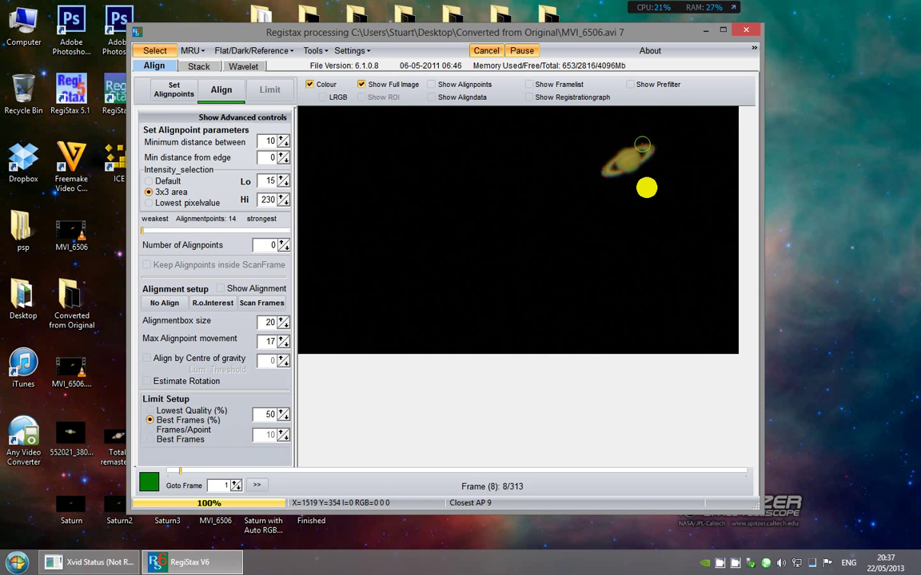
pyautogui.click(640, 147)
pyautogui.rightClick(640, 145)
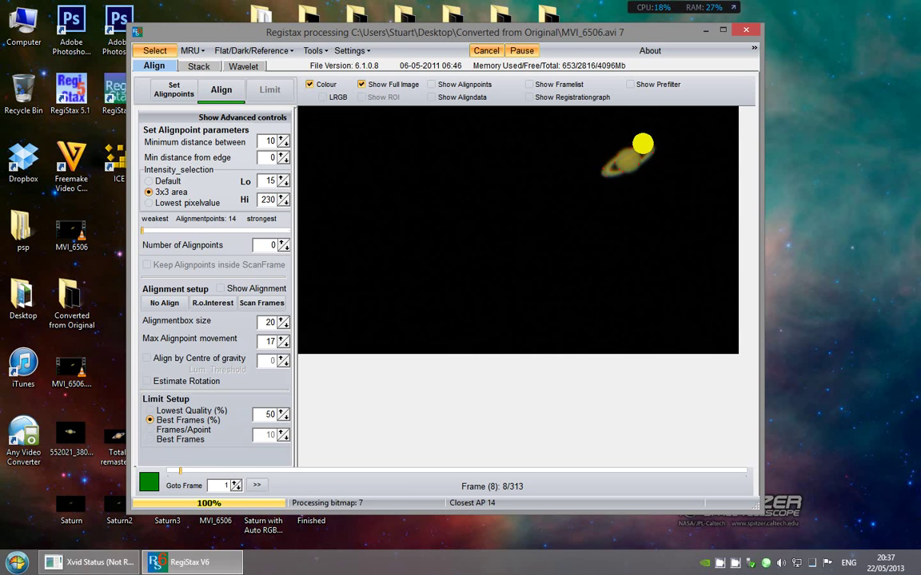
pyautogui.rightClick(645, 150)
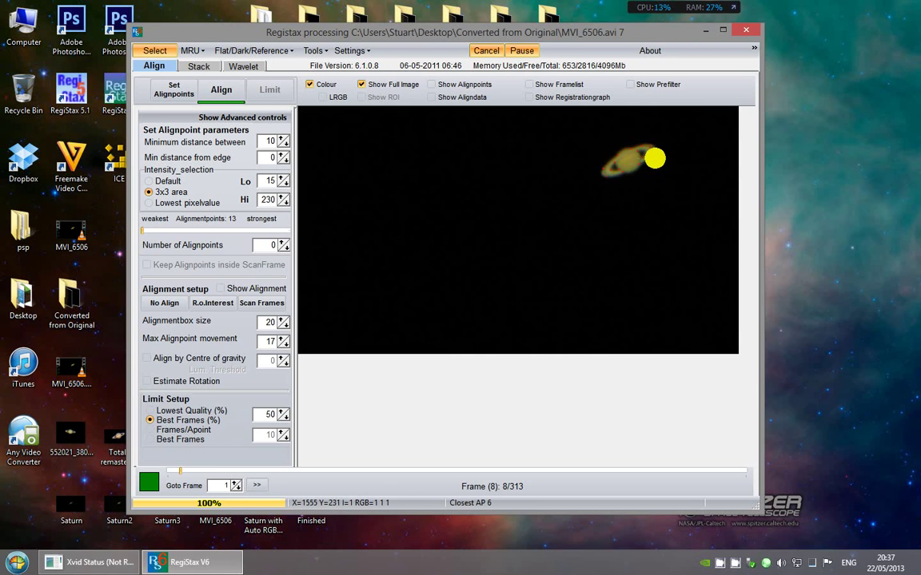
pyautogui.click(651, 156)
pyautogui.click(651, 156)
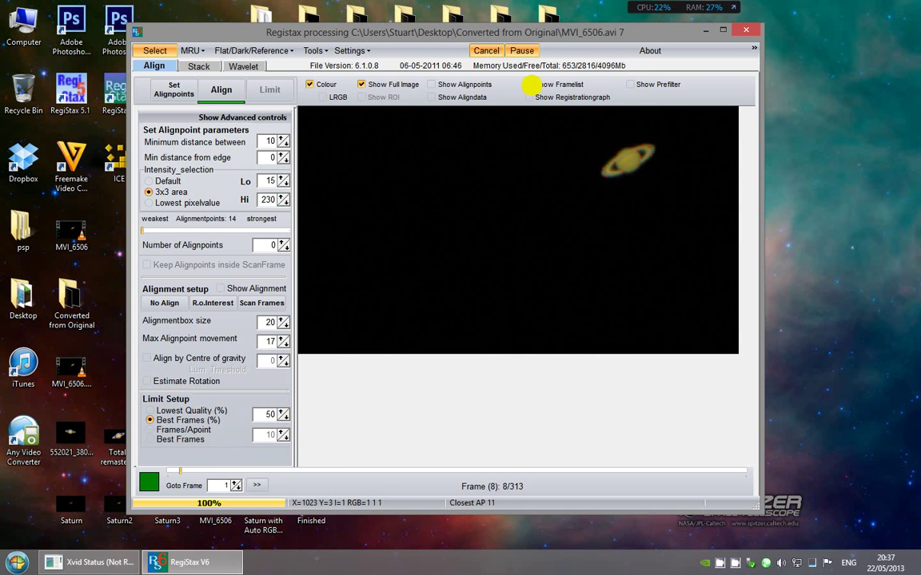
# Show the frame list and display the last frame, Frame00313
pyautogui.click(529, 84)
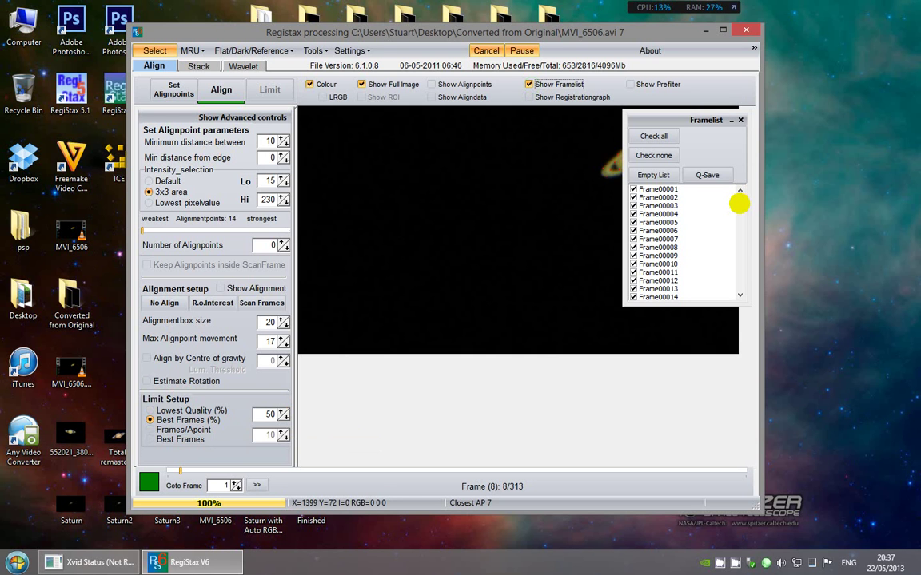
pyautogui.moveTo(739, 204); pyautogui.dragTo(735, 295)
pyautogui.click(647, 290)
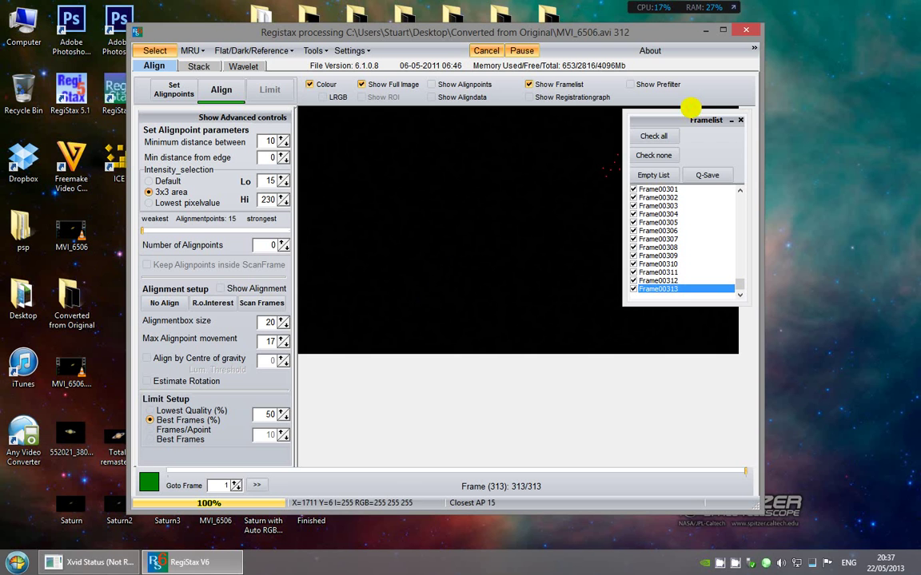
pyautogui.moveTo(693, 117); pyautogui.dragTo(700, 141)
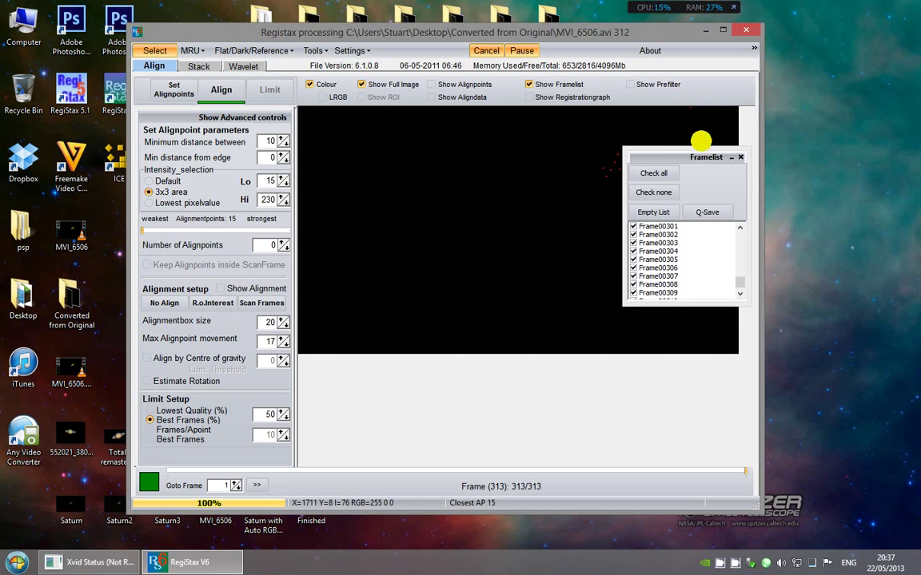
pyautogui.click(739, 294)
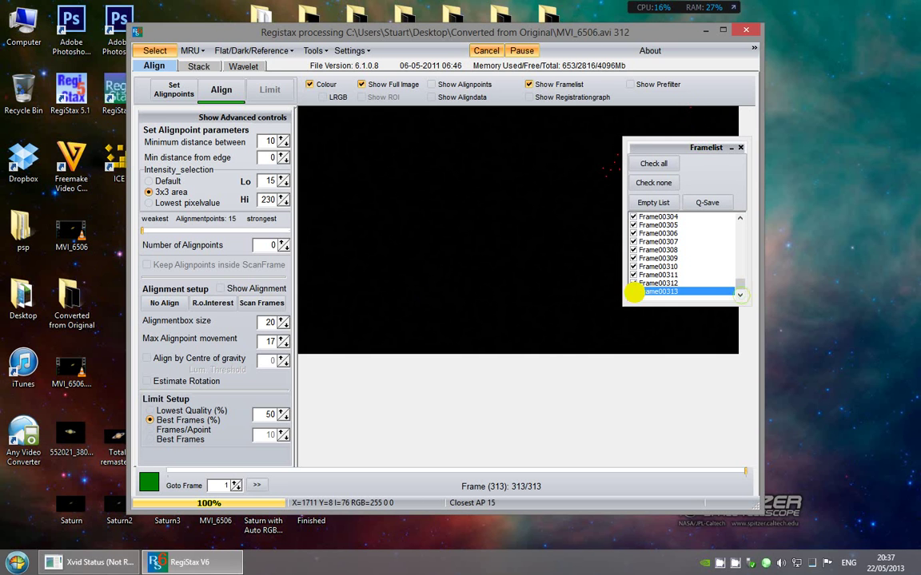
# Exclude the frames from Frame00313 back to Frame00304 from processing
pyautogui.click(634, 292)
pyautogui.click(634, 284)
pyautogui.click(634, 275)
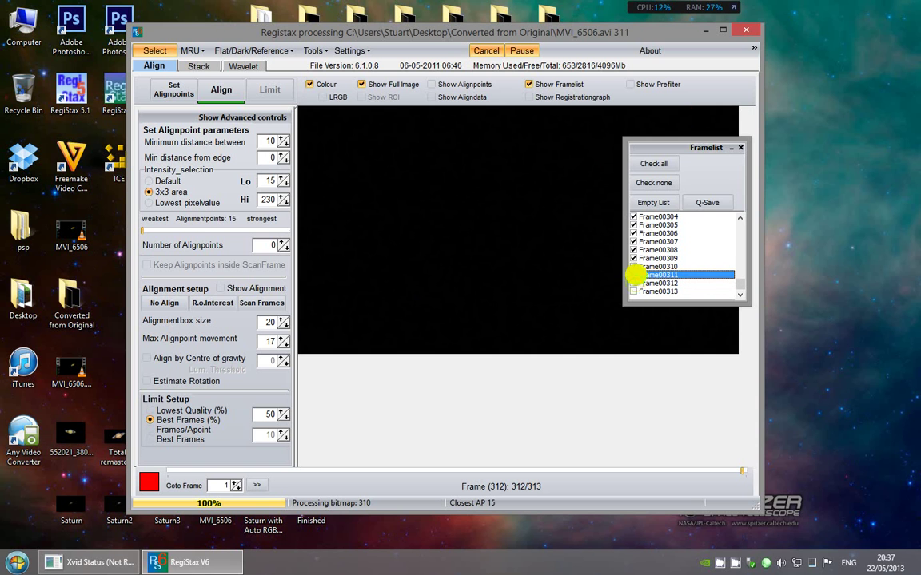
pyautogui.click(633, 267)
pyautogui.click(634, 258)
pyautogui.click(633, 250)
pyautogui.click(634, 241)
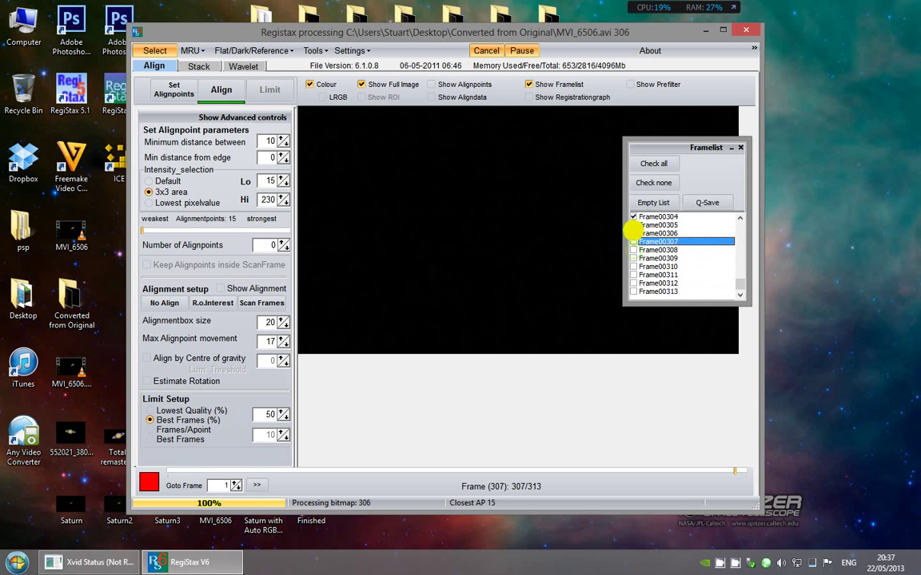
pyautogui.click(634, 234)
pyautogui.click(634, 226)
pyautogui.click(634, 217)
# Exclude the frames from Frame00303 back to Frame00298 as well
pyautogui.click(739, 217)
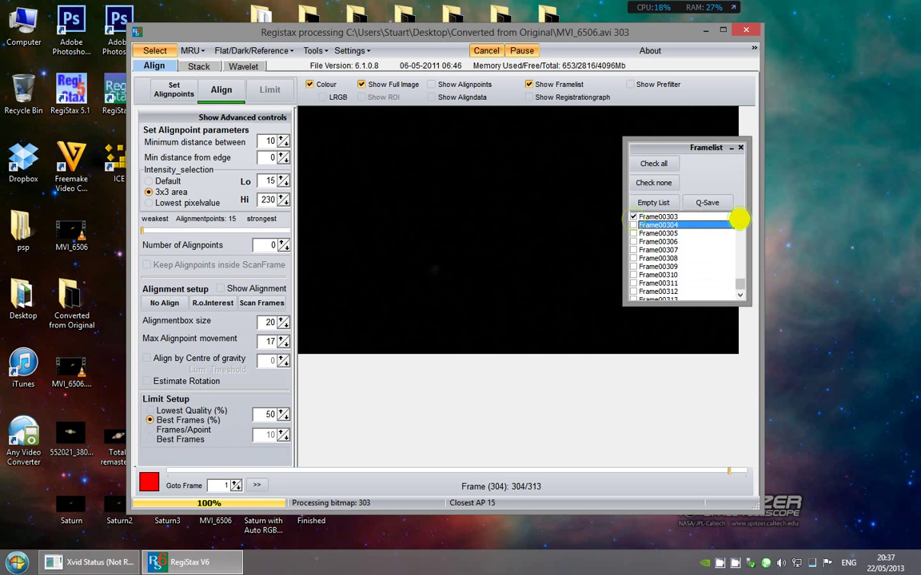
pyautogui.scroll(3, 739, 217)
pyautogui.click(634, 283)
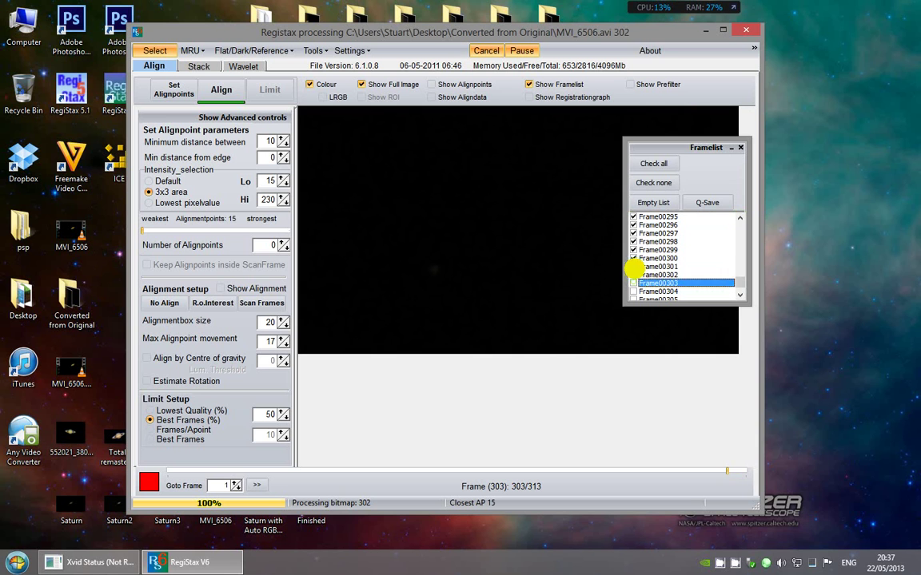
pyautogui.click(634, 275)
pyautogui.click(633, 267)
pyautogui.click(634, 258)
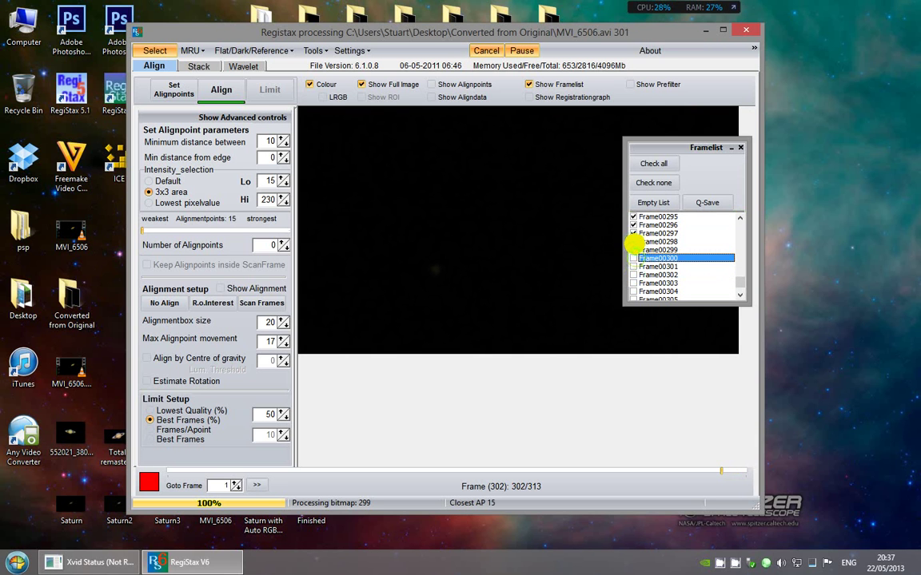
pyautogui.click(633, 249)
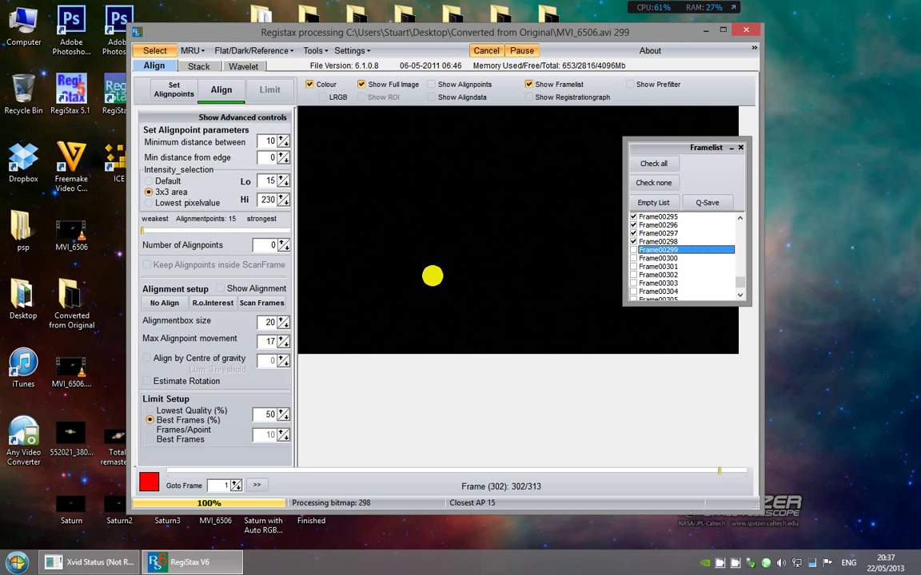
pyautogui.click(634, 241)
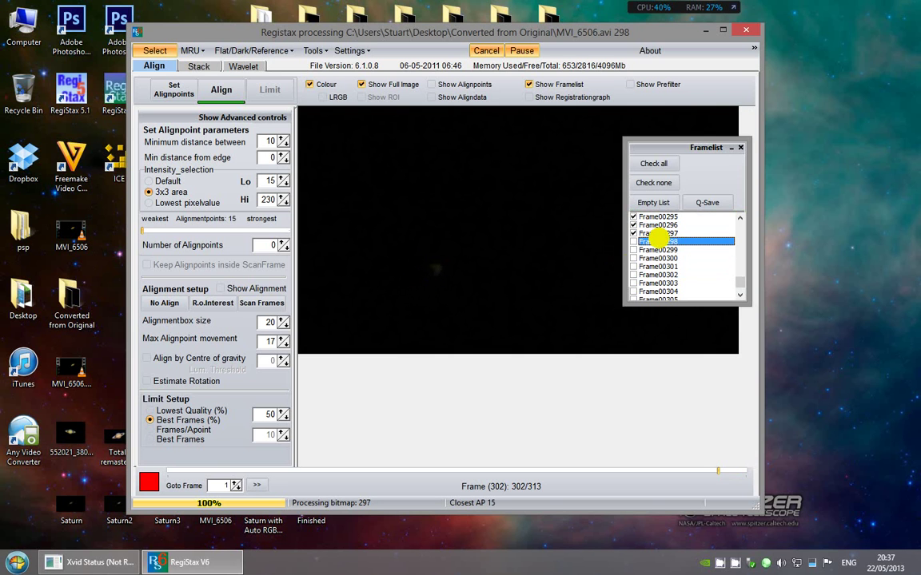
# Include Frame00299 and Frame00298 again, and exclude Frame00297 and Frame00296
pyautogui.click(632, 250)
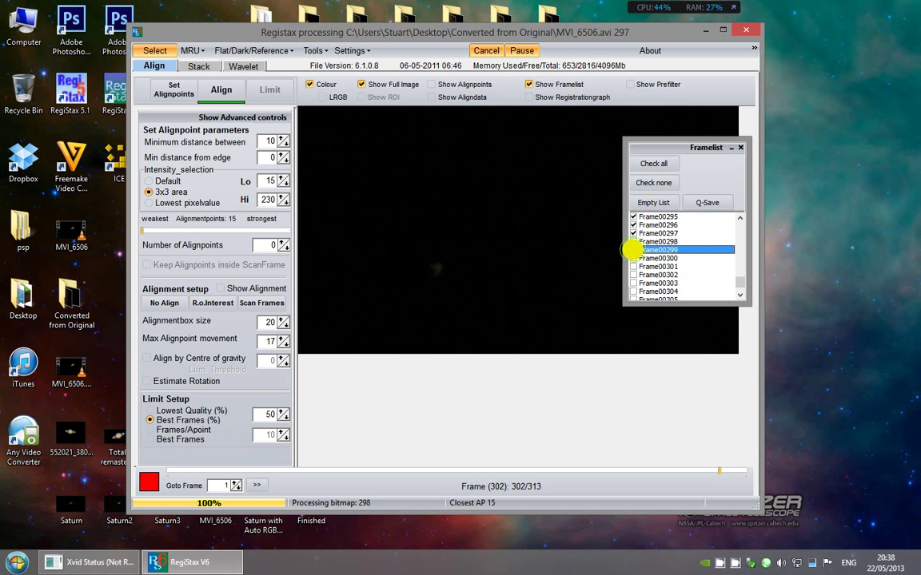
pyautogui.click(633, 242)
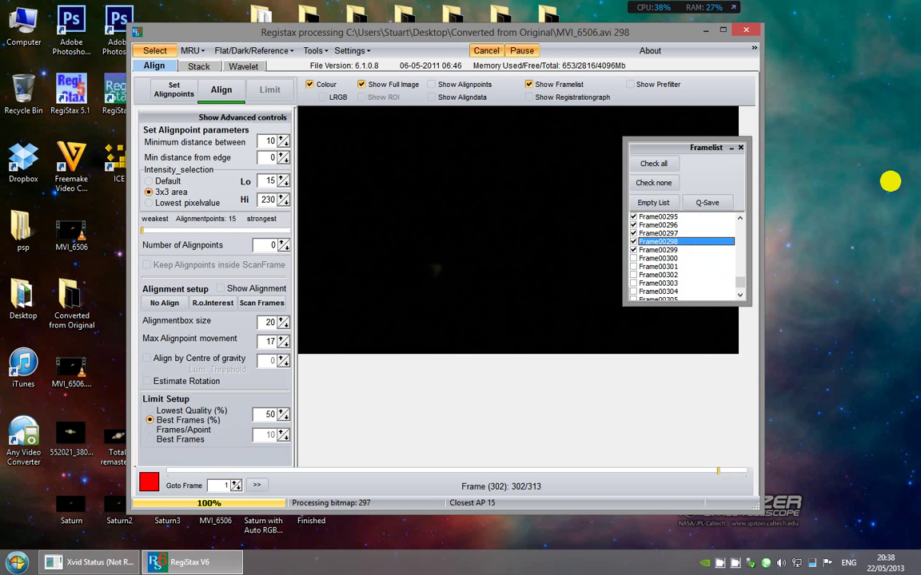
pyautogui.click(632, 234)
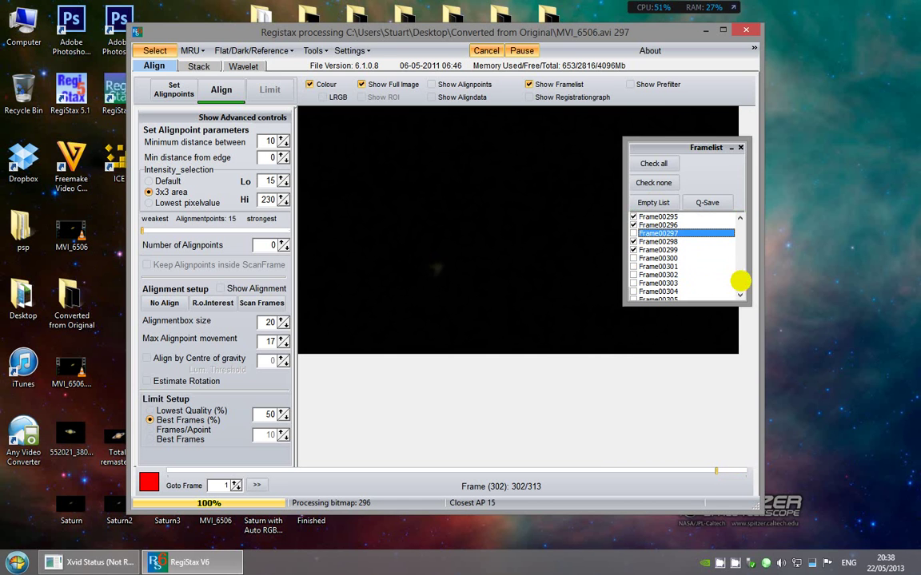
pyautogui.click(695, 224)
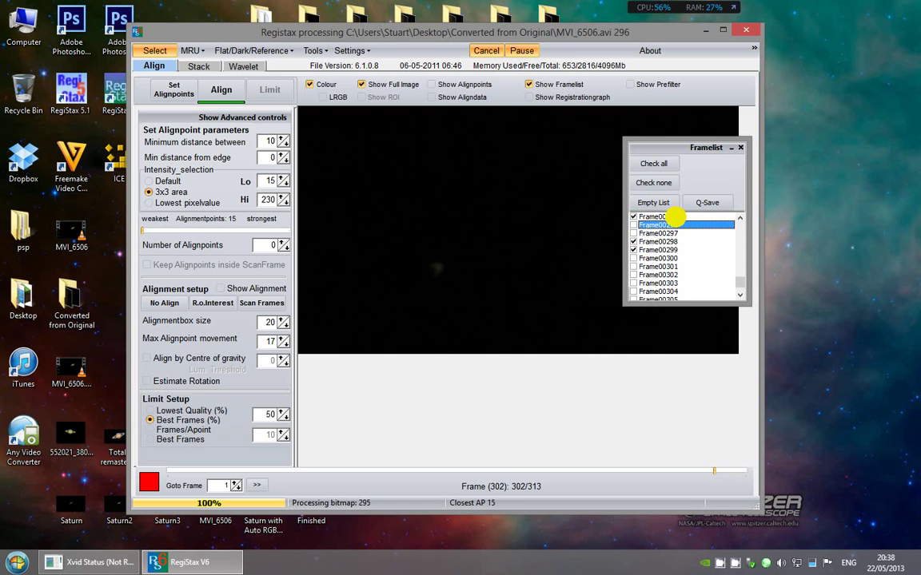
# Exclude Frame00295 from processing and select Frame00299 in the frame list
pyautogui.click(675, 217)
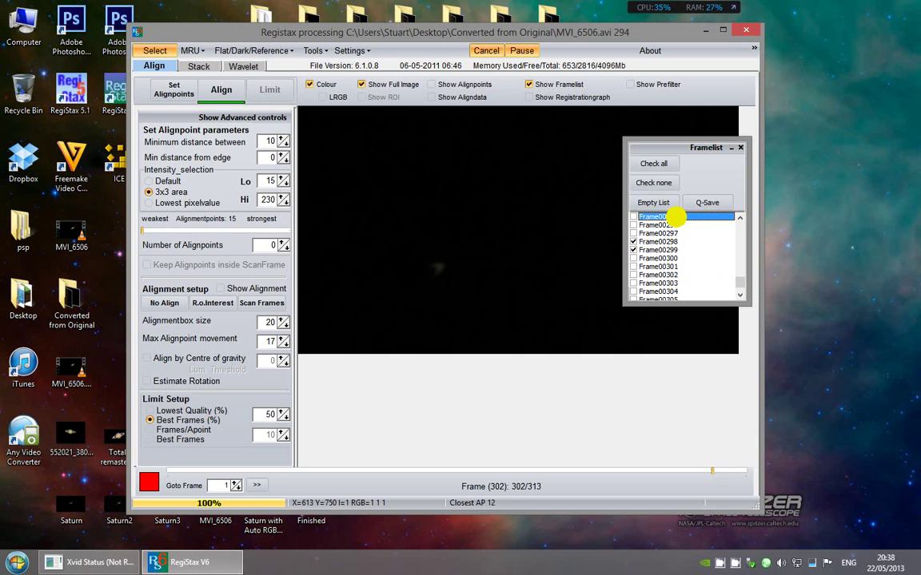
pyautogui.click(663, 250)
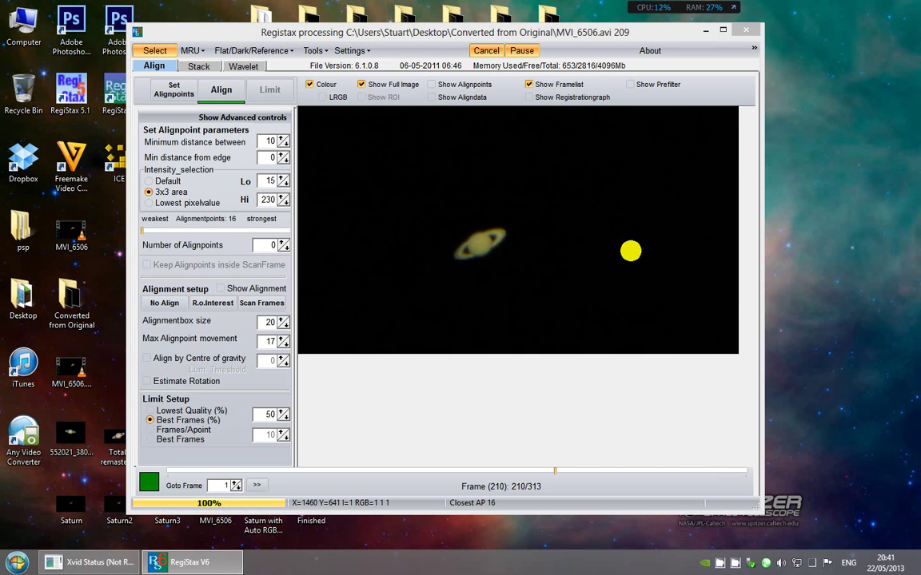
# Display the excluded frames Frame00214 and Frame00307 to check their image quality
pyautogui.click(631, 85)
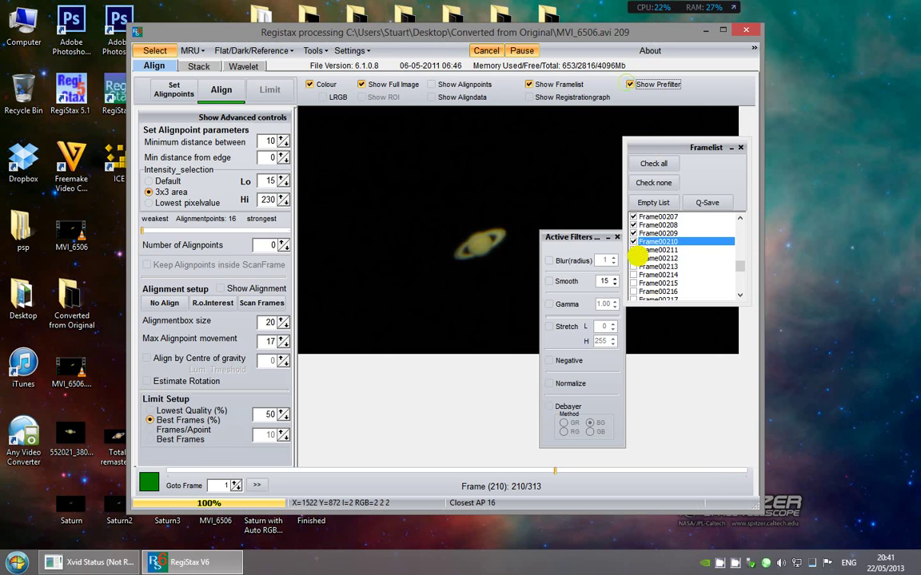
pyautogui.click(618, 236)
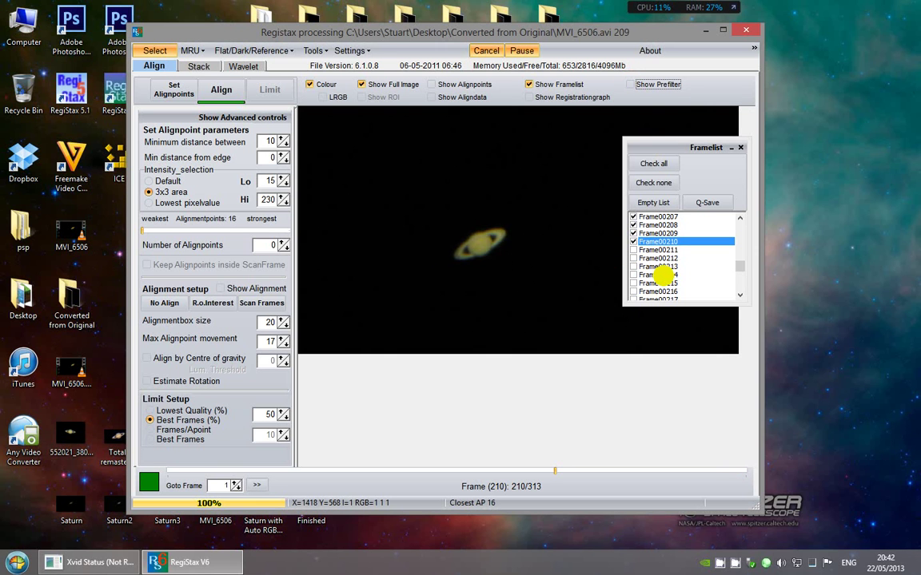
pyautogui.click(660, 275)
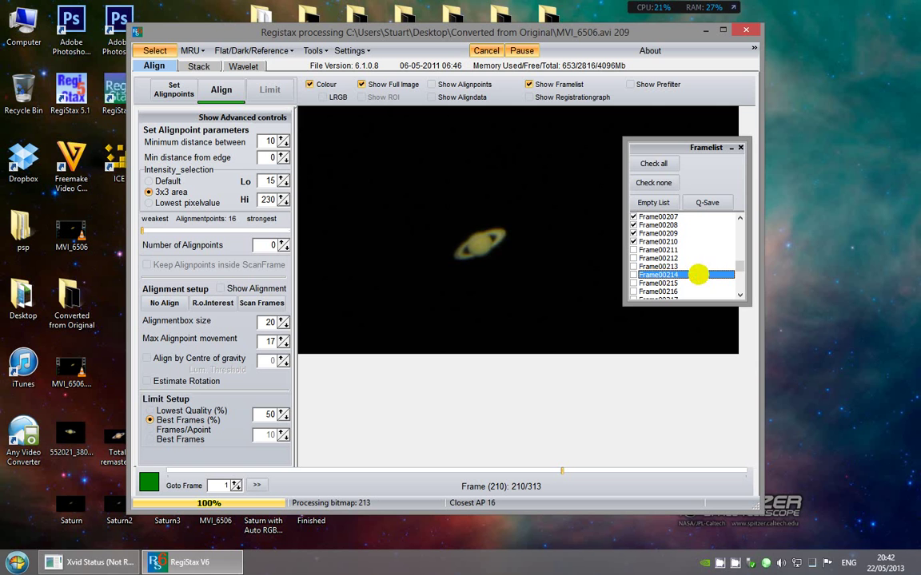
pyautogui.moveTo(737, 266); pyautogui.dragTo(734, 280)
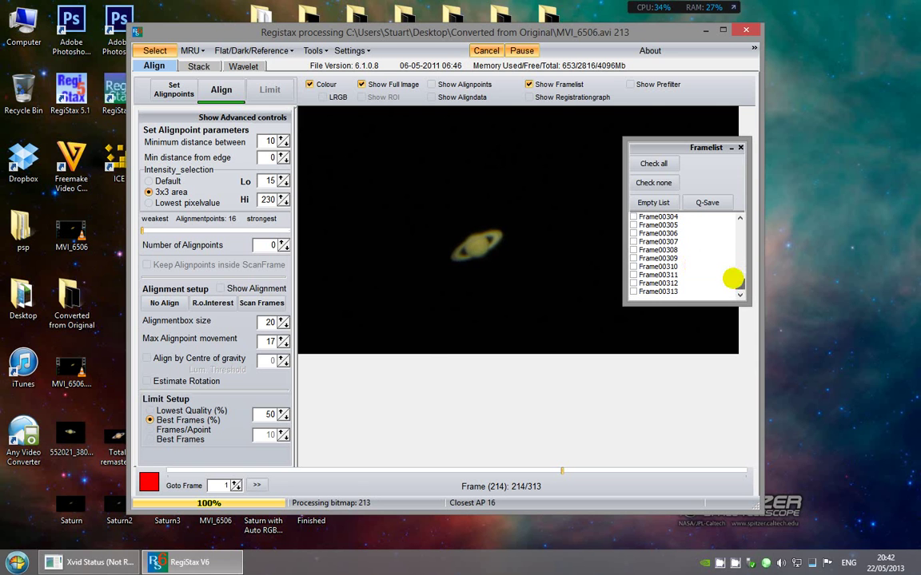
pyautogui.click(671, 240)
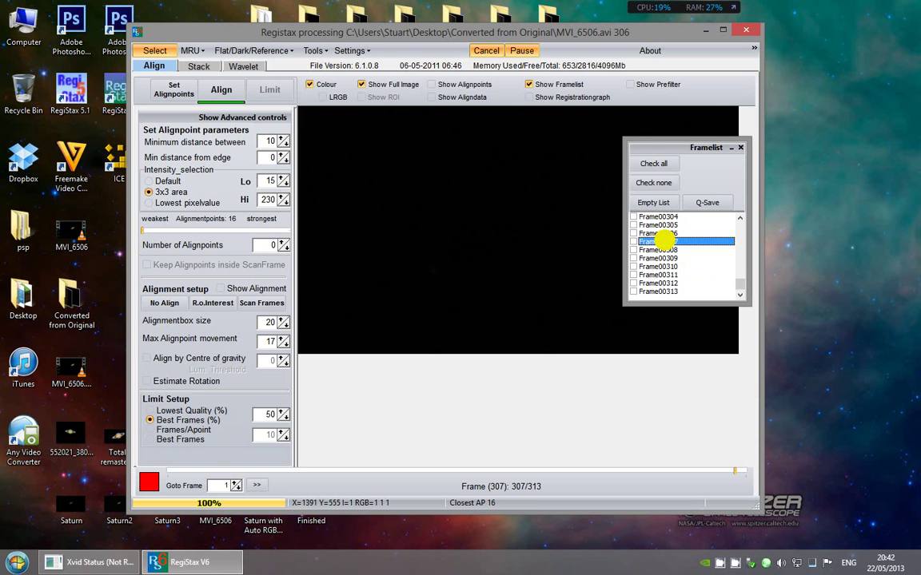
# Display the first frame, Frame00001, and hide the frame list
pyautogui.moveTo(739, 285); pyautogui.dragTo(740, 228)
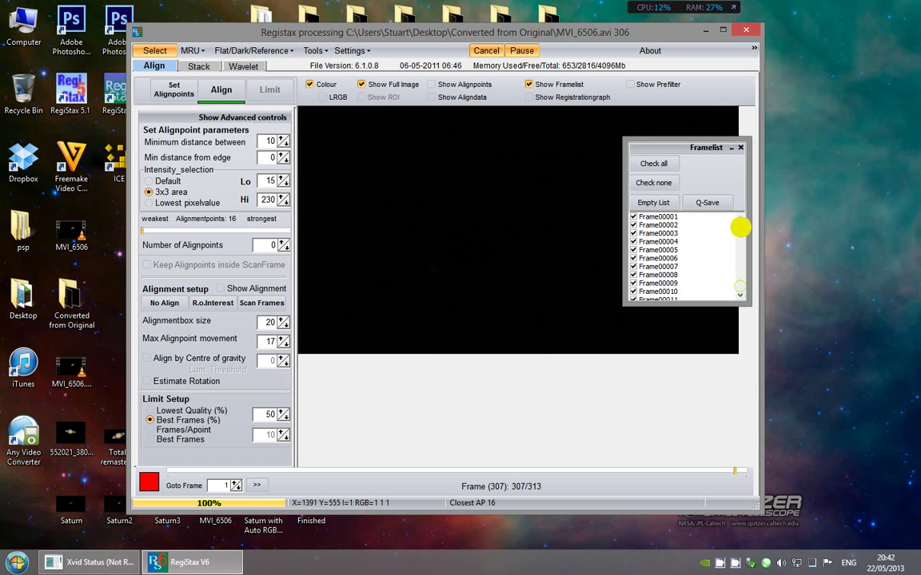
pyautogui.click(656, 217)
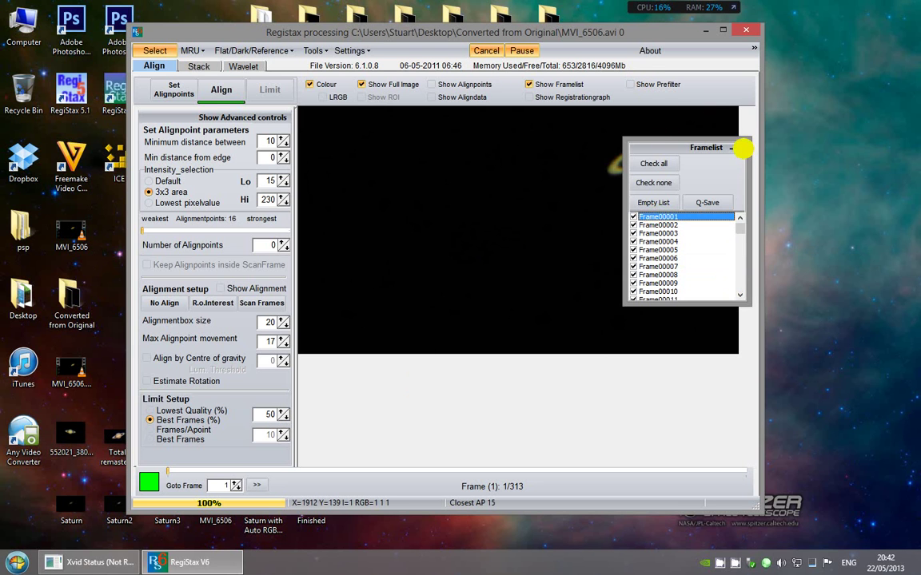
pyautogui.click(742, 148)
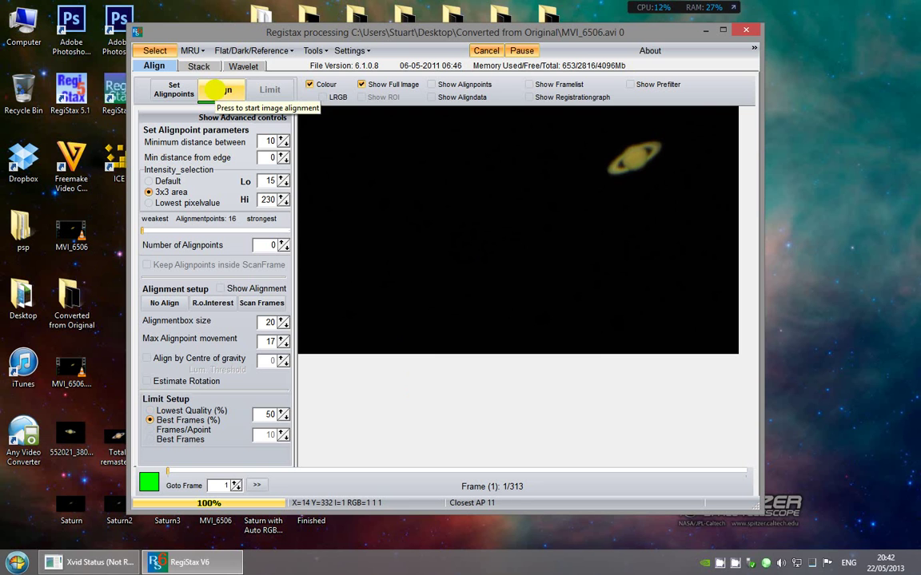
# Run the alignment on the included frames
pyautogui.click(217, 90)
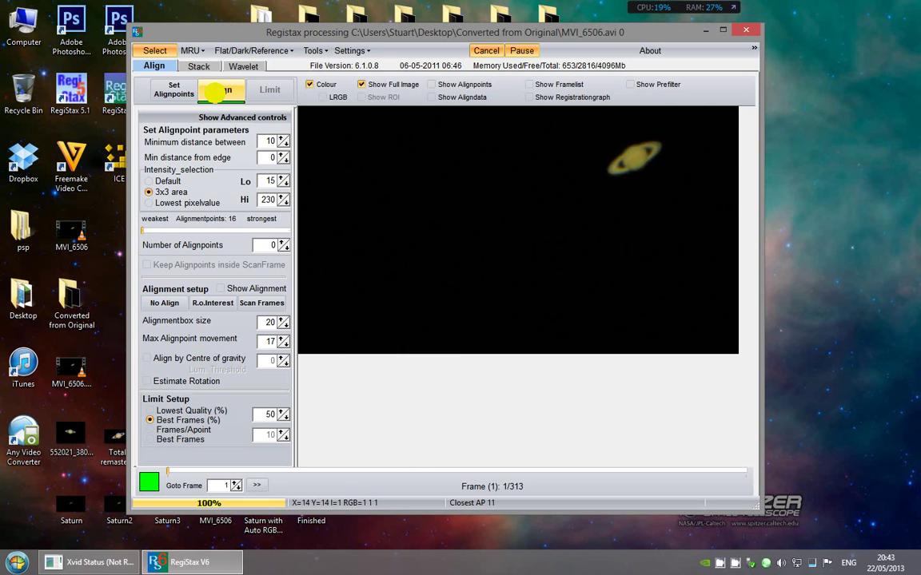
pyautogui.click(218, 92)
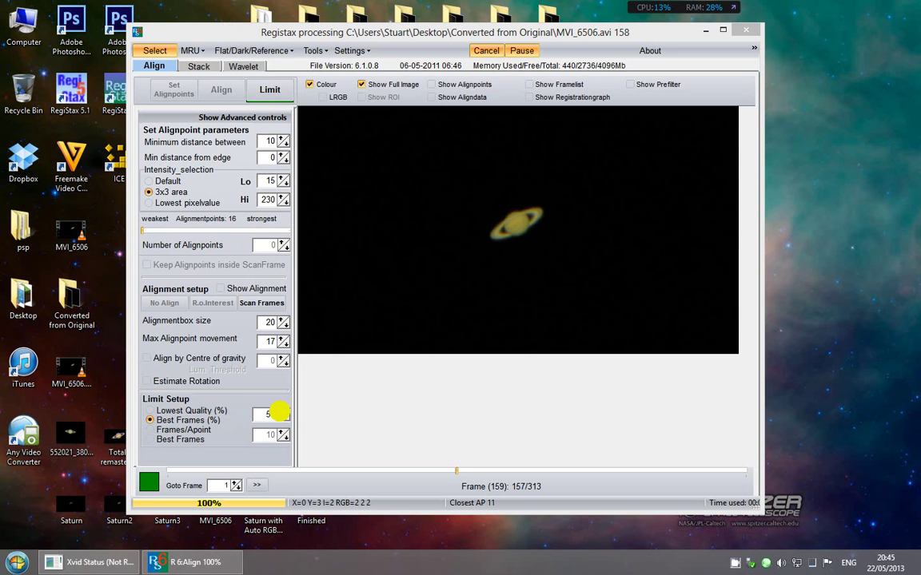
# Try limiting the frames by the Best Frames count, set to 35
pyautogui.click(166, 441)
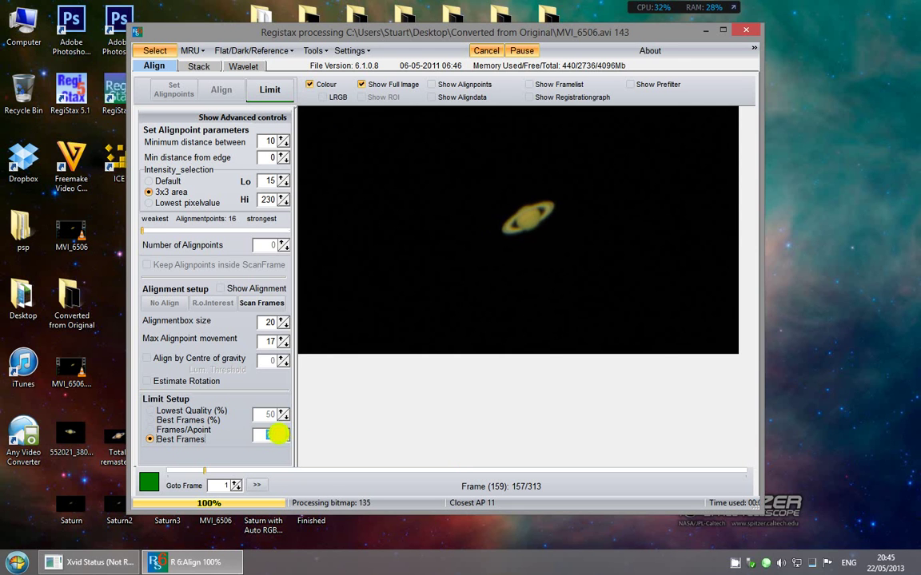
pyautogui.doubleClick(278, 434)
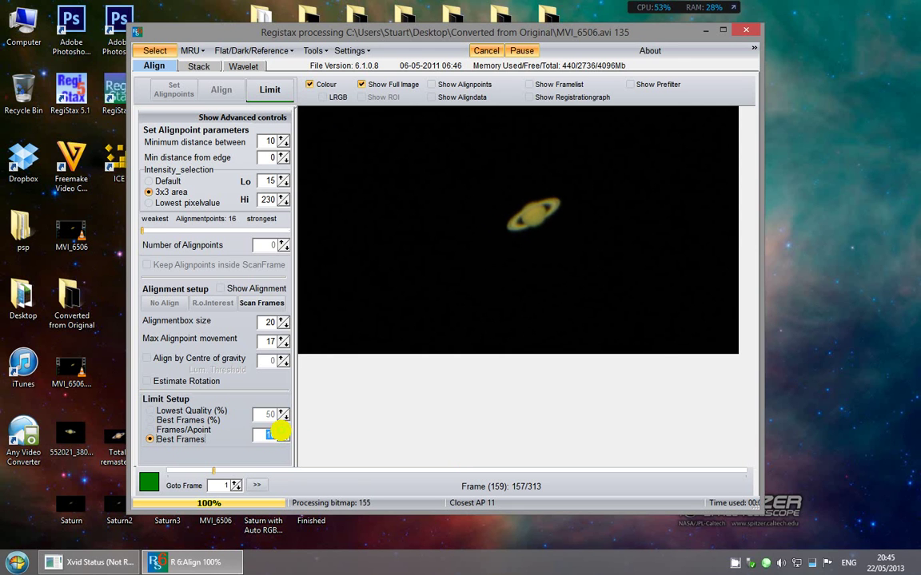
pyautogui.write('30')
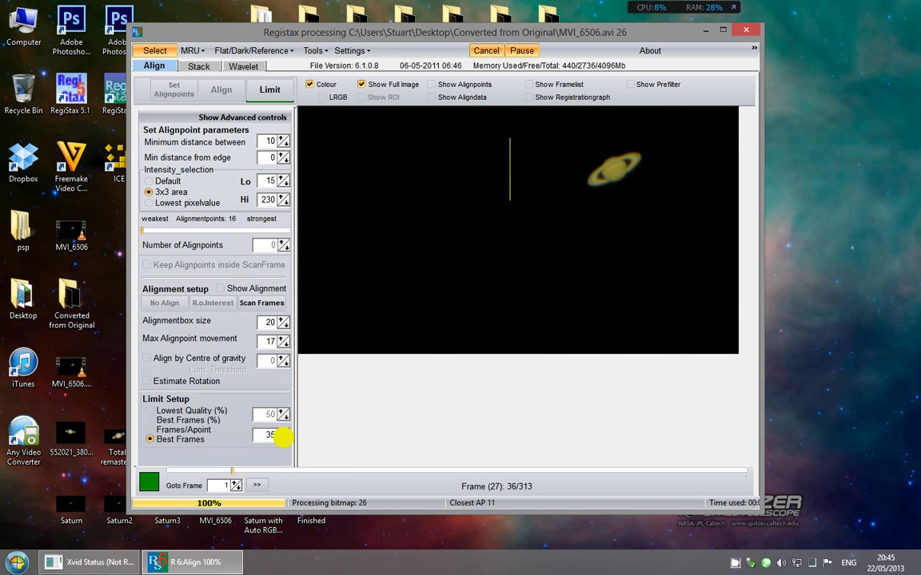
# Limit by Best Frames (%) instead, trying 65, 55, 45 and 40 before settling on 30
pyautogui.click(174, 421)
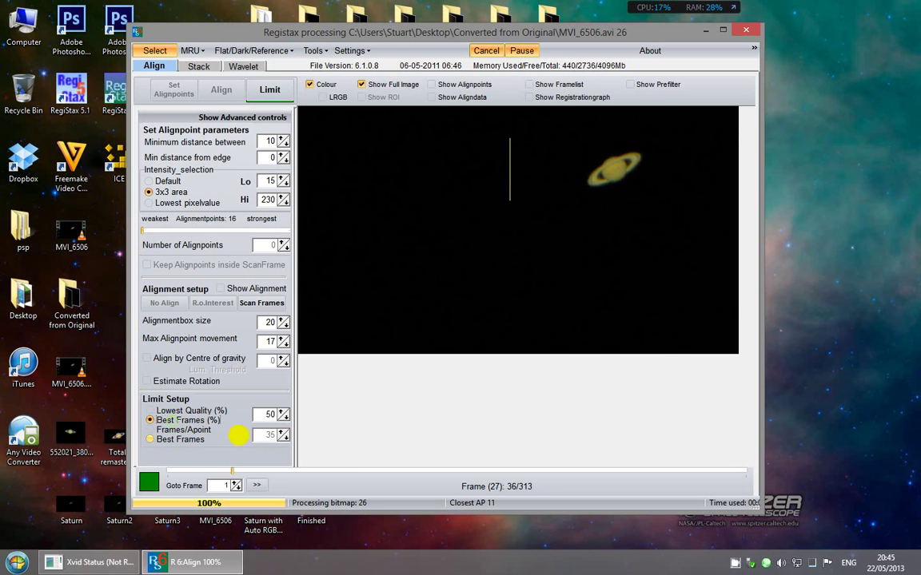
pyautogui.doubleClick(283, 414)
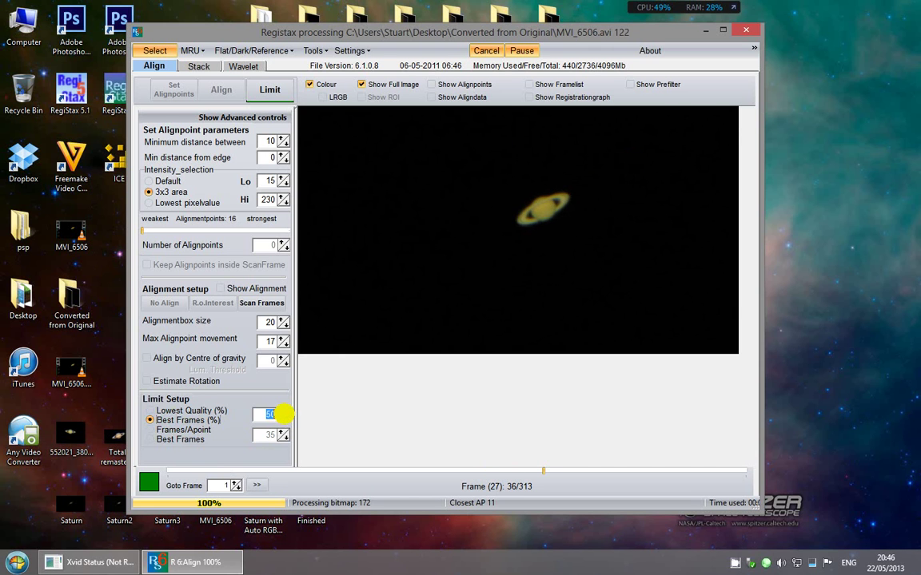
pyautogui.write('60')
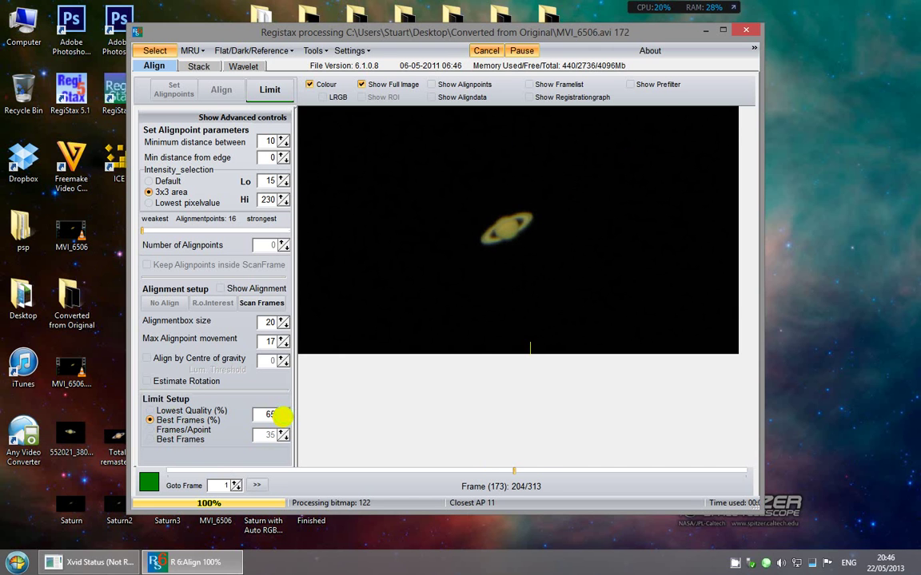
pyautogui.press('BackSpace')
pyautogui.press('BackSpace')
pyautogui.write('55')
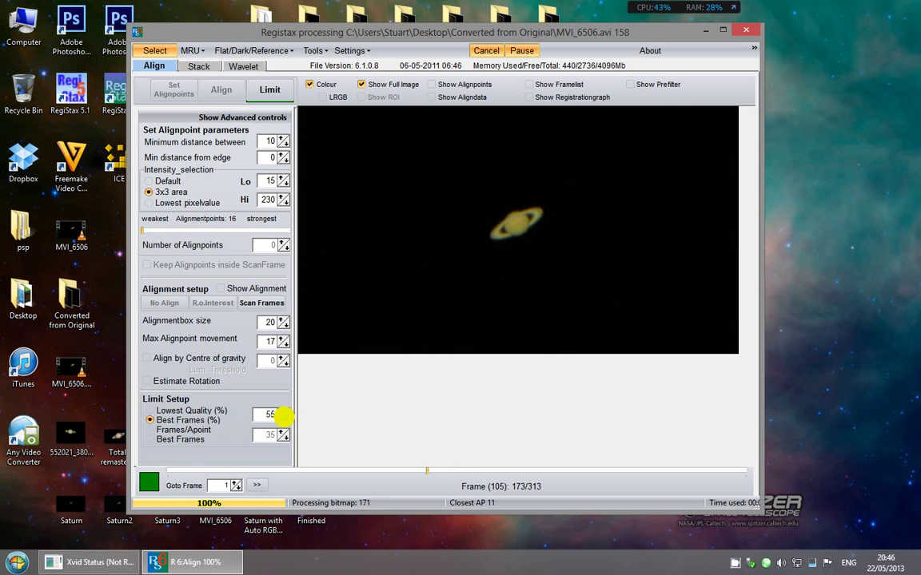
pyautogui.press('BackSpace')
pyautogui.press('BackSpace')
pyautogui.write('45')
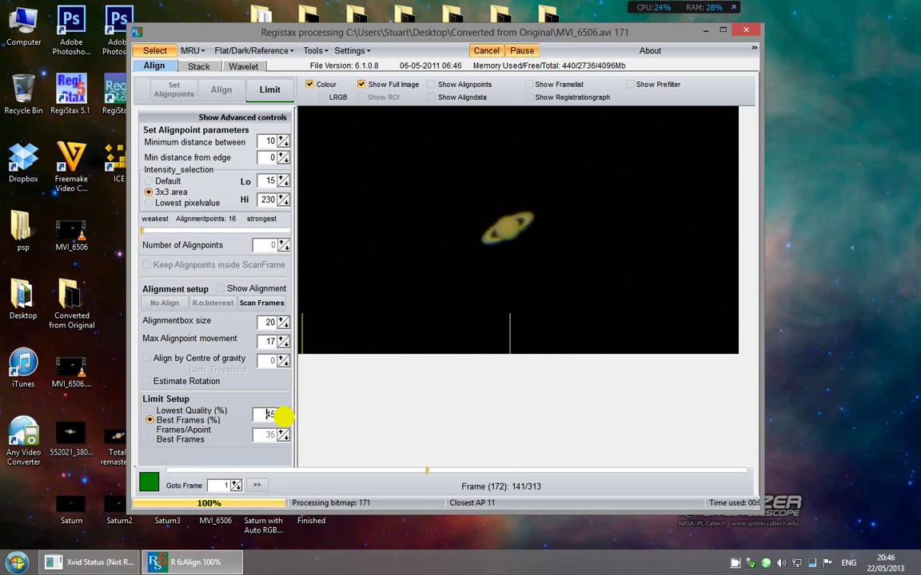
pyautogui.press('BackSpace')
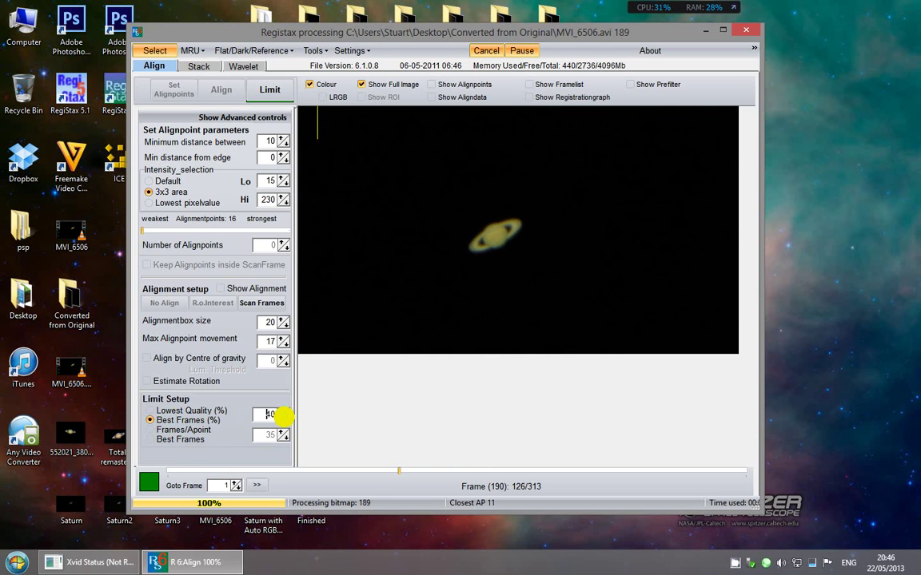
pyautogui.write('0')
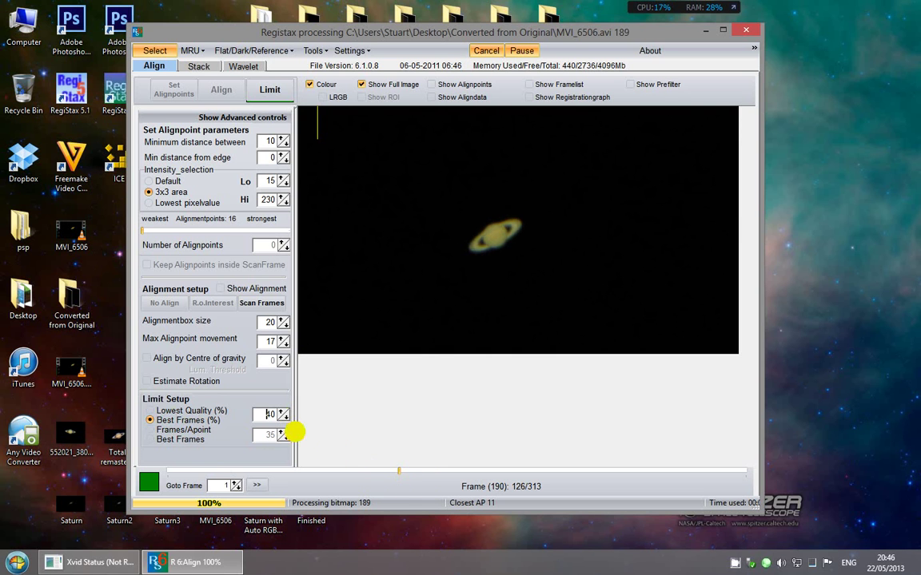
pyautogui.click(284, 416)
pyautogui.click(284, 417)
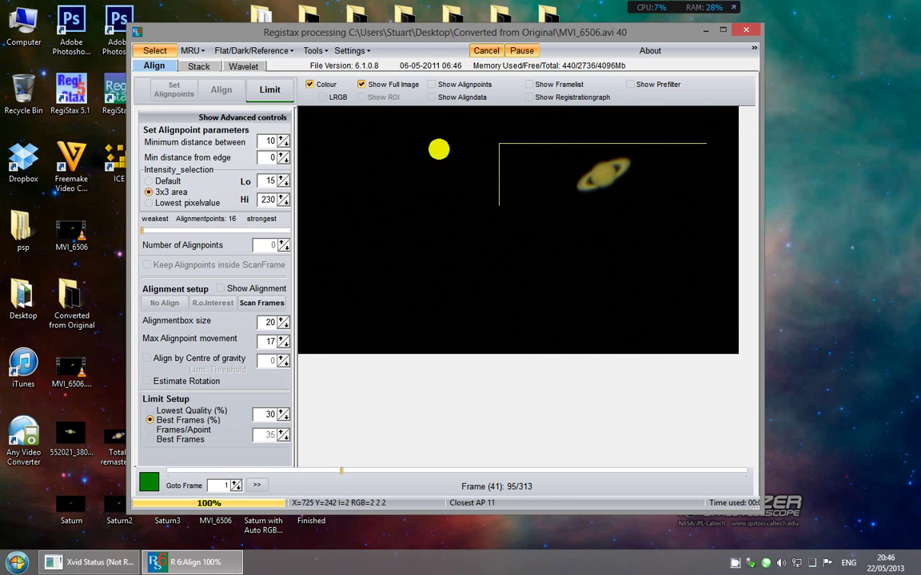
# Apply the frame limit and stack the aligned frames
pyautogui.click(266, 90)
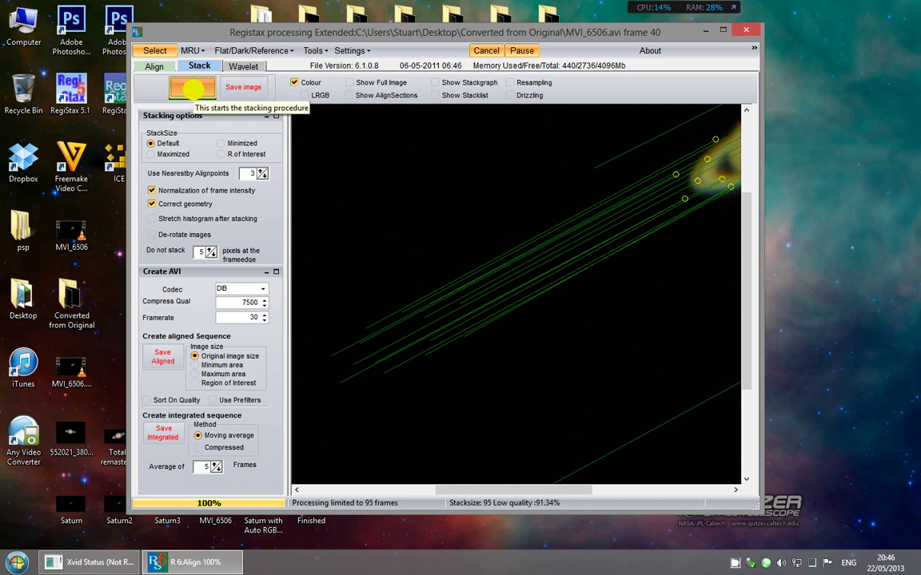
pyautogui.click(192, 88)
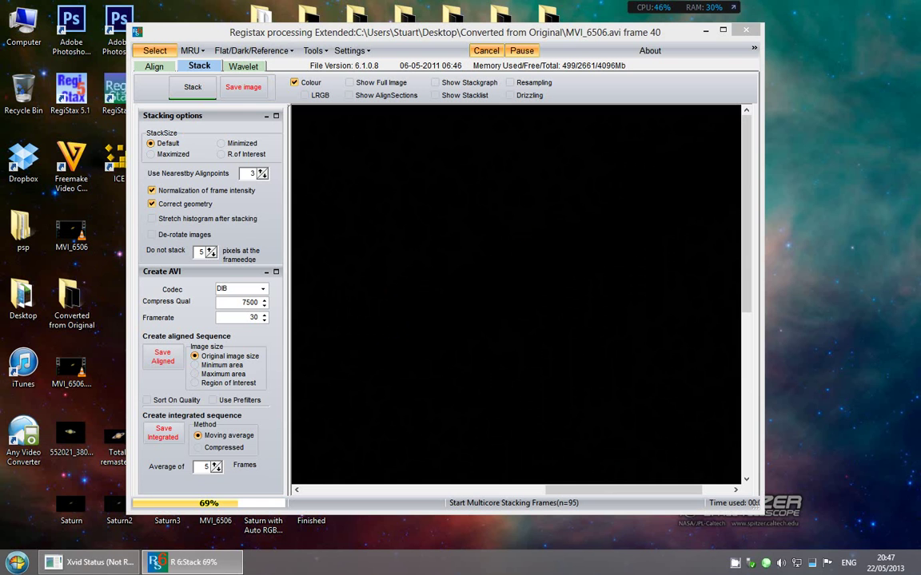
# Check the running applications in Task Manager and close it again
pyautogui.hotkey('ctrl', 'shift', 'Escape')
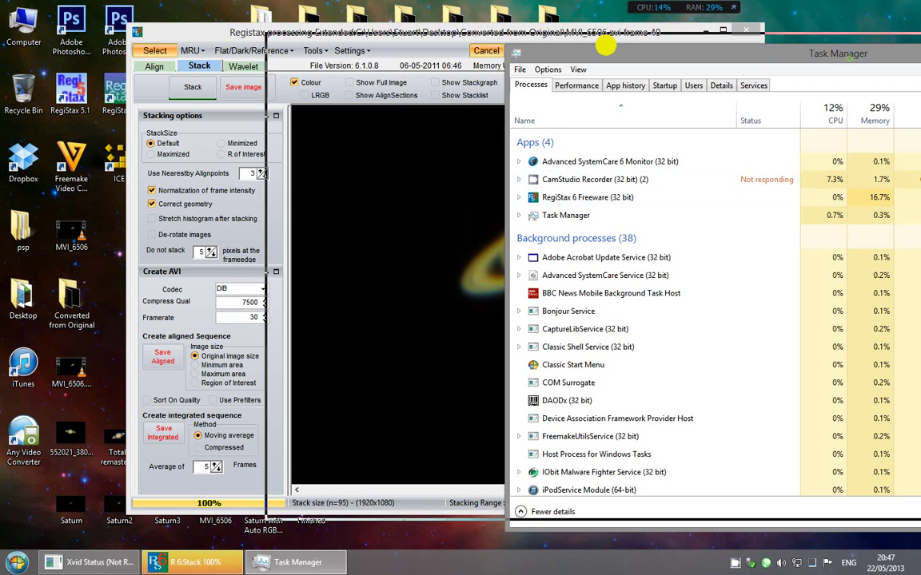
pyautogui.moveTo(849, 57); pyautogui.dragTo(605, 44)
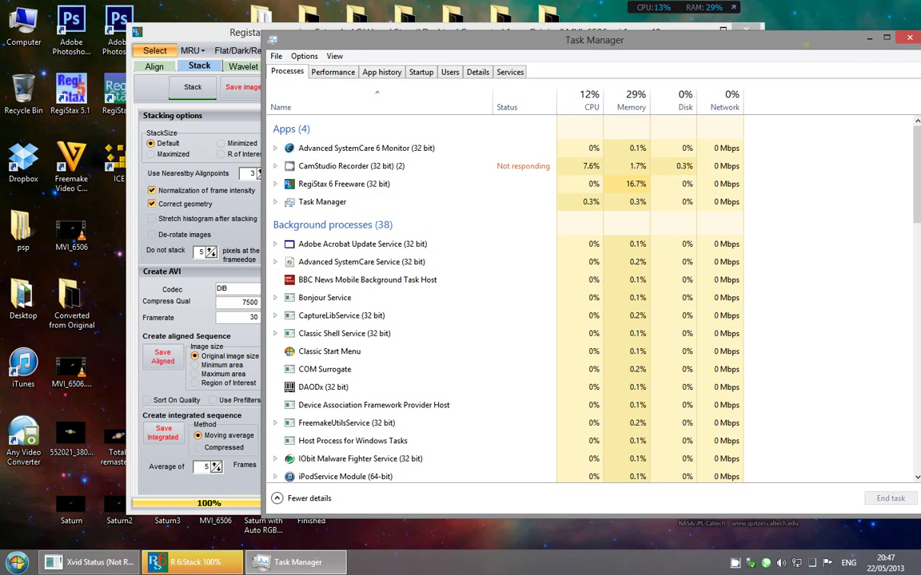
pyautogui.hotkey('alt', 'F4')
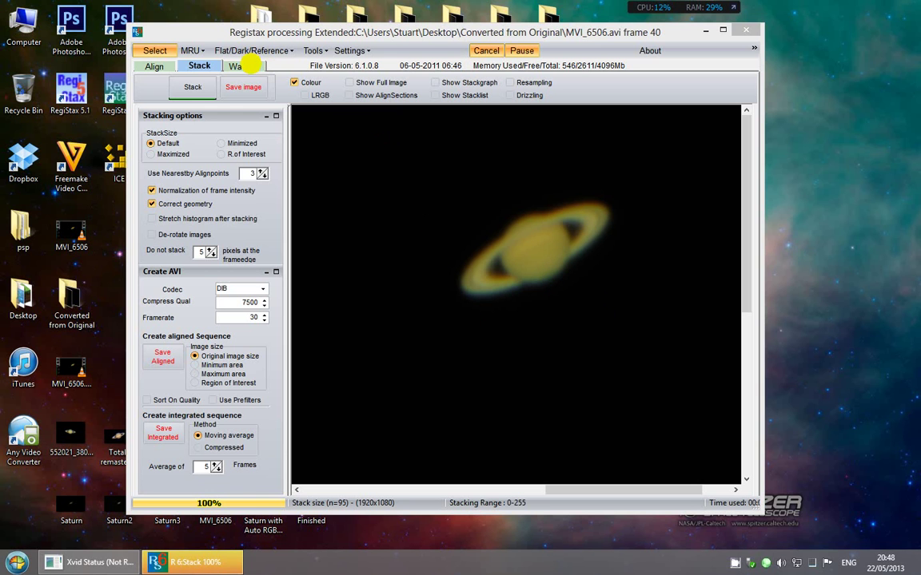
# Open wavelet processing for the stacked image and reposition the program window on the desktop
pyautogui.click(246, 65)
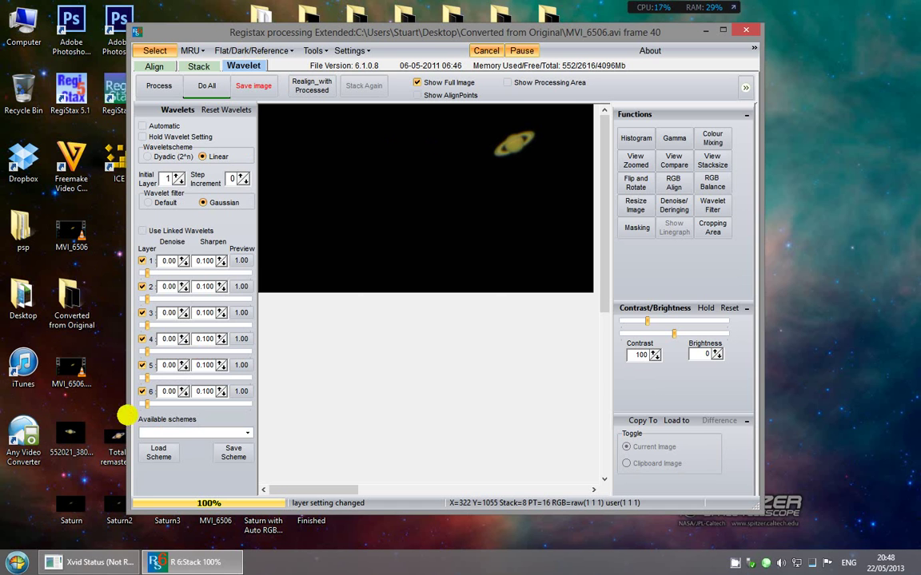
pyautogui.moveTo(275, 30); pyautogui.dragTo(406, 18)
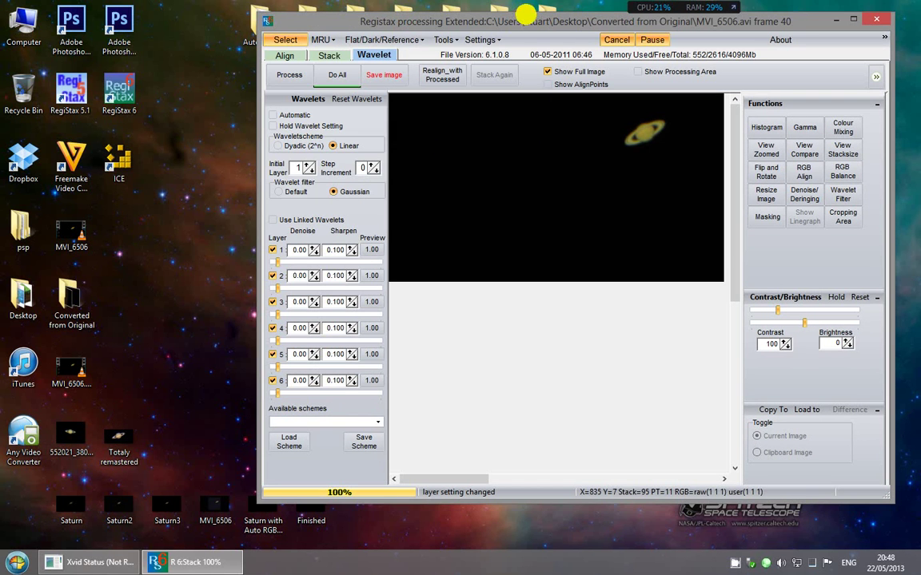
pyautogui.moveTo(521, 18); pyautogui.dragTo(515, 6)
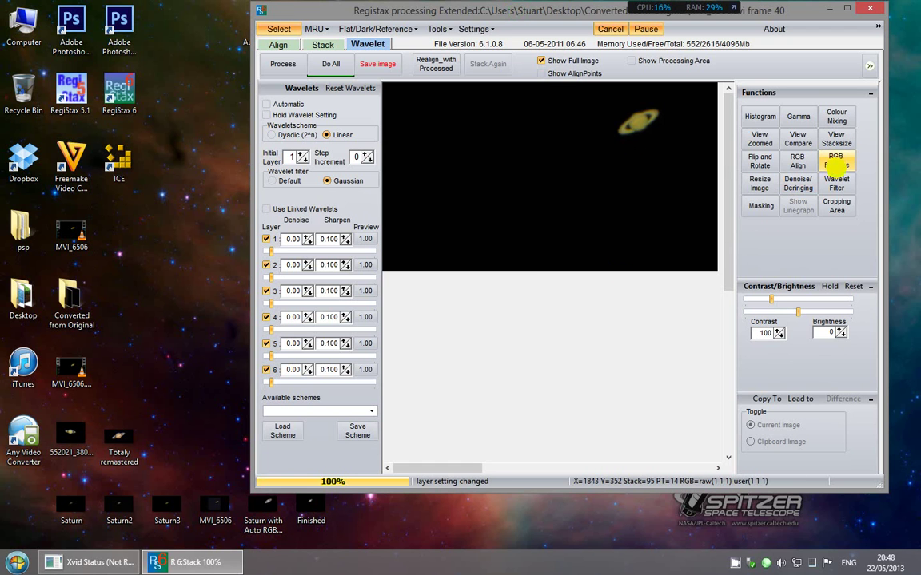
# Apply automatic RGB balance to the stacked Saturn image and close the balance settings
pyautogui.click(836, 163)
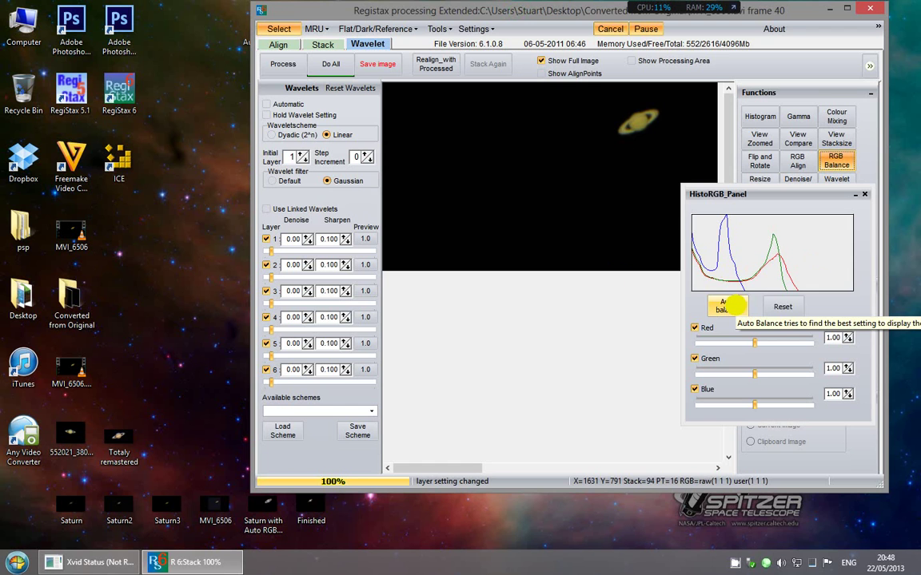
pyautogui.click(733, 305)
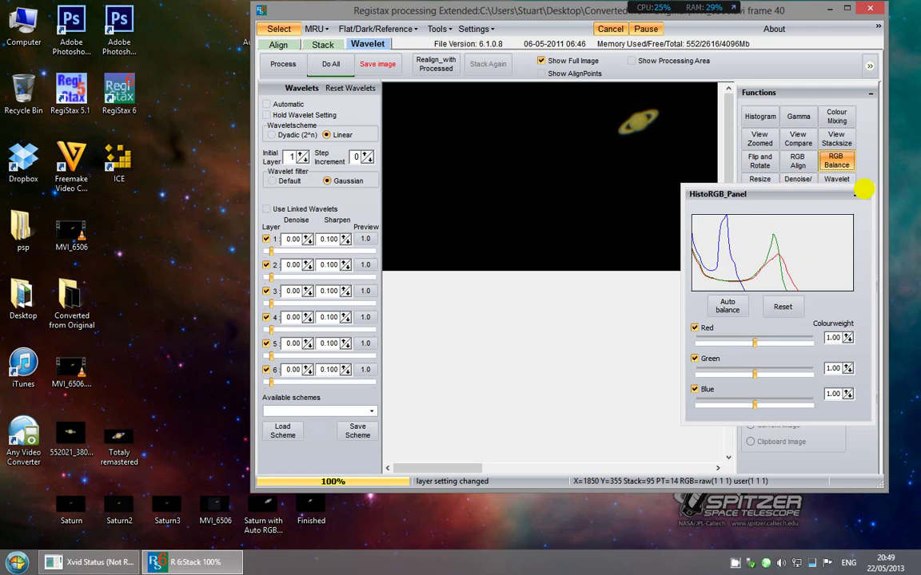
pyautogui.click(865, 193)
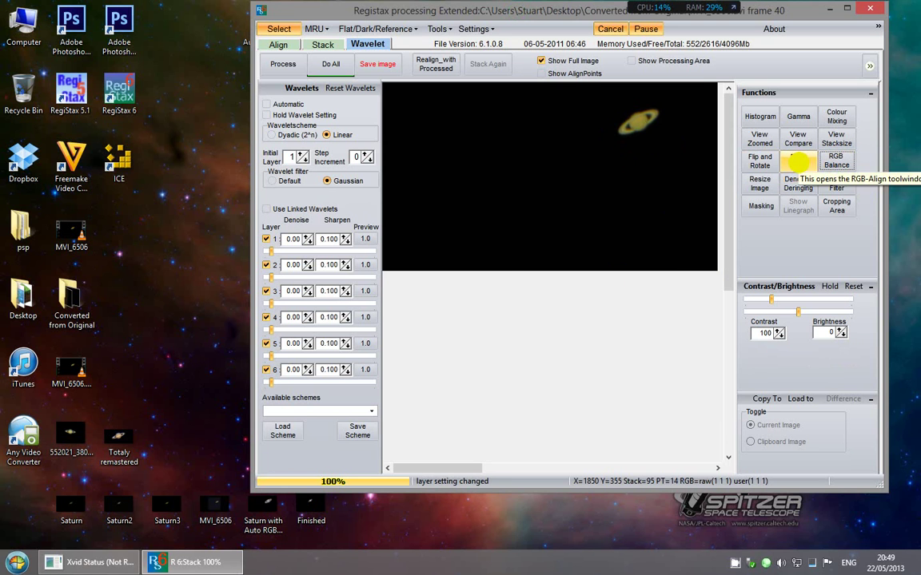
# Estimate the RGB channel alignment of the Saturn image and raise wavelet layer 1 to 4.8, closing the alignment tool
pyautogui.click(798, 162)
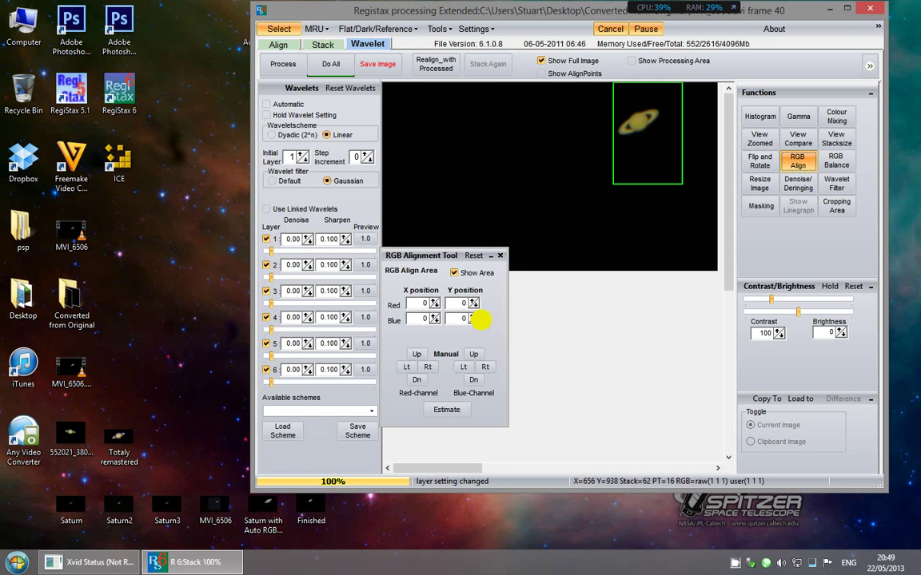
pyautogui.click(446, 410)
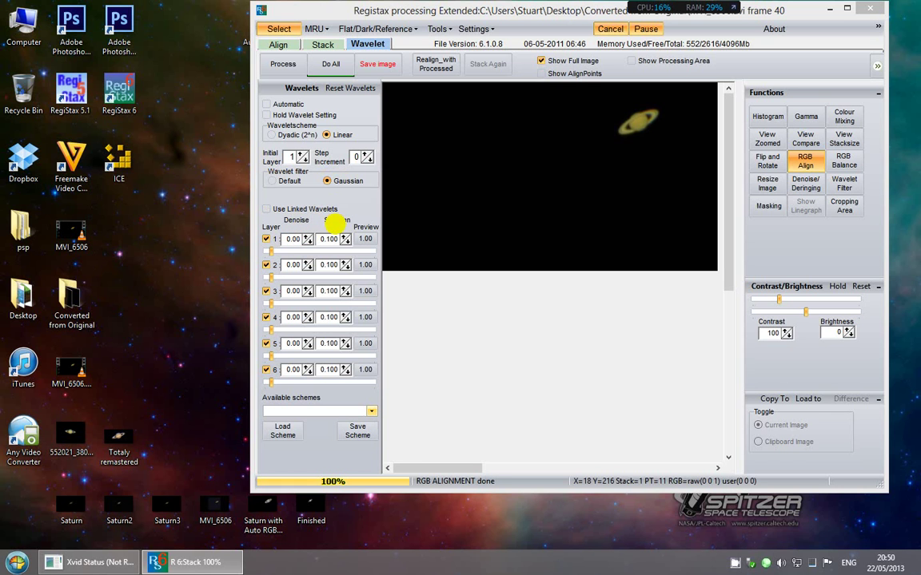
pyautogui.click(271, 251)
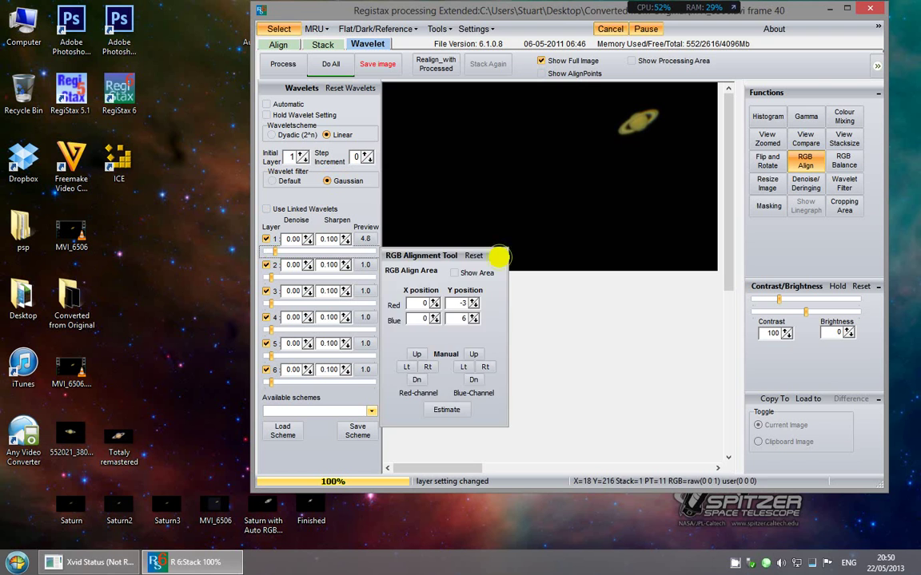
pyautogui.click(499, 255)
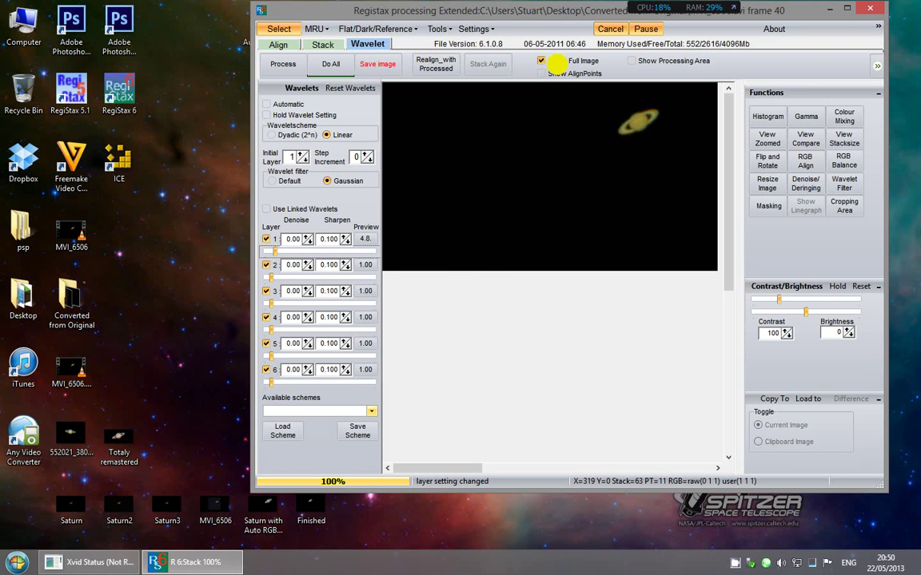
# With full-image display off, set wavelet layers 2 to 6 to 6.1, 9.7, 12.8, 10.4 and 7.9, and process the whole image
pyautogui.click(541, 61)
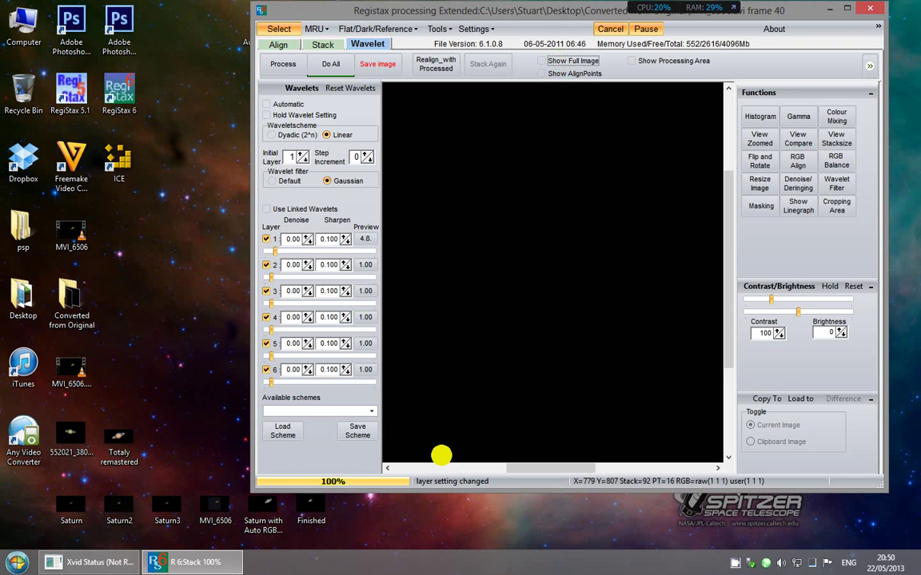
pyautogui.moveTo(536, 468); pyautogui.dragTo(597, 477)
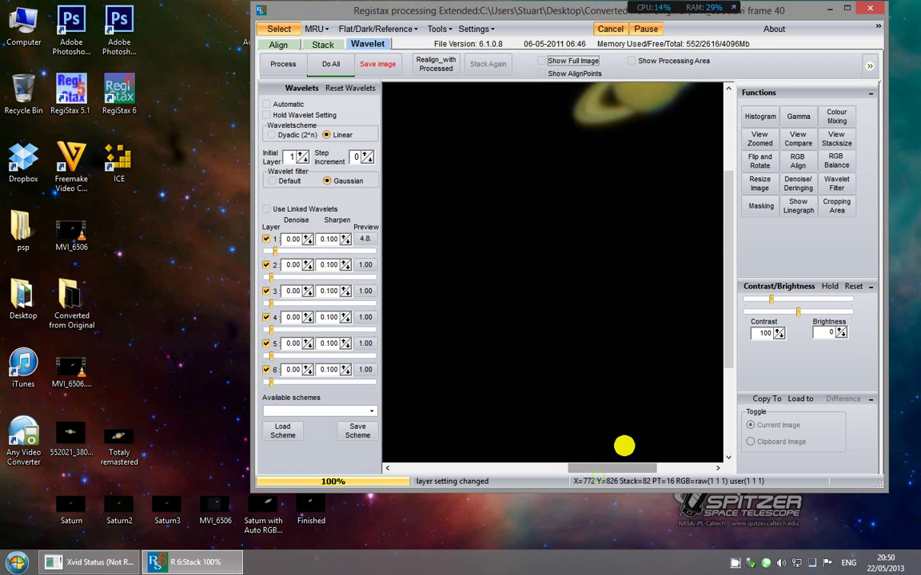
pyautogui.moveTo(723, 251); pyautogui.dragTo(719, 198)
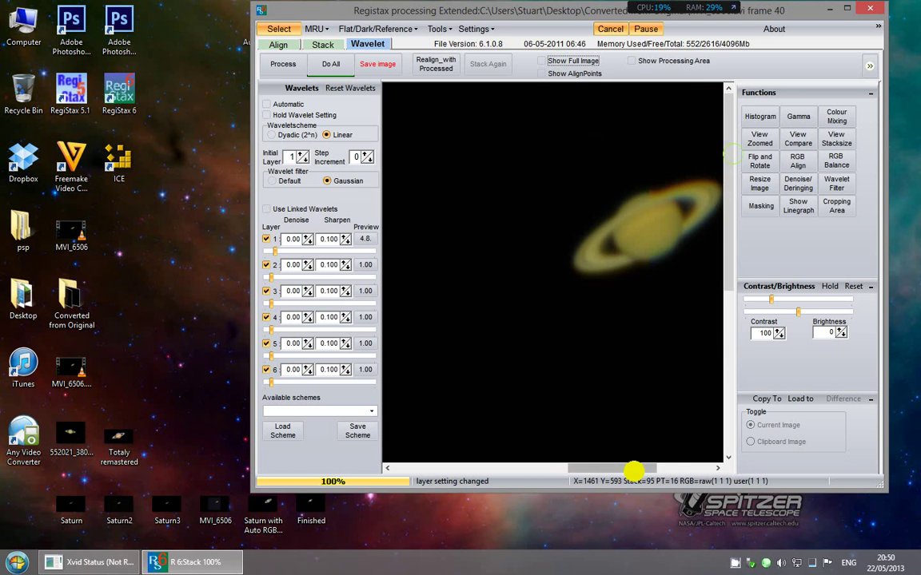
pyautogui.moveTo(633, 471); pyautogui.dragTo(655, 474)
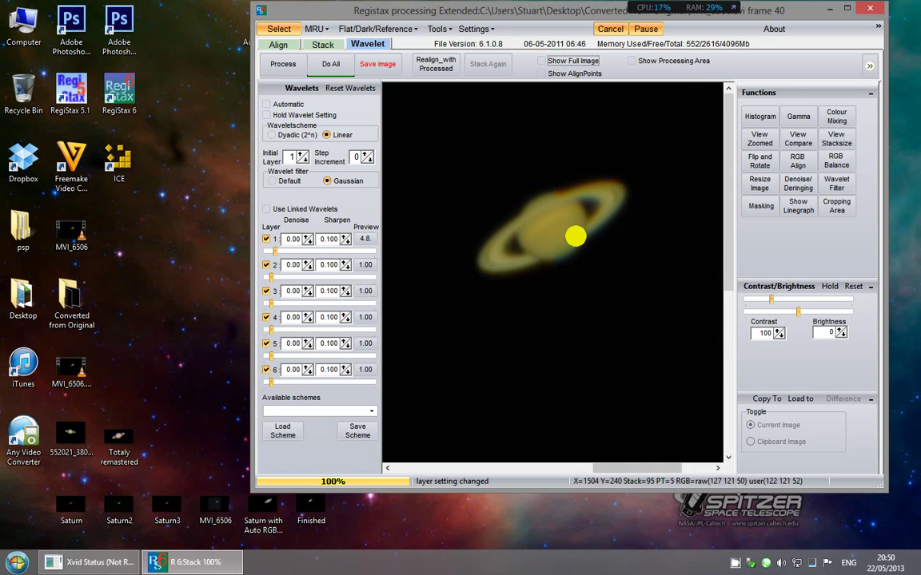
pyautogui.click(267, 267)
pyautogui.click(269, 267)
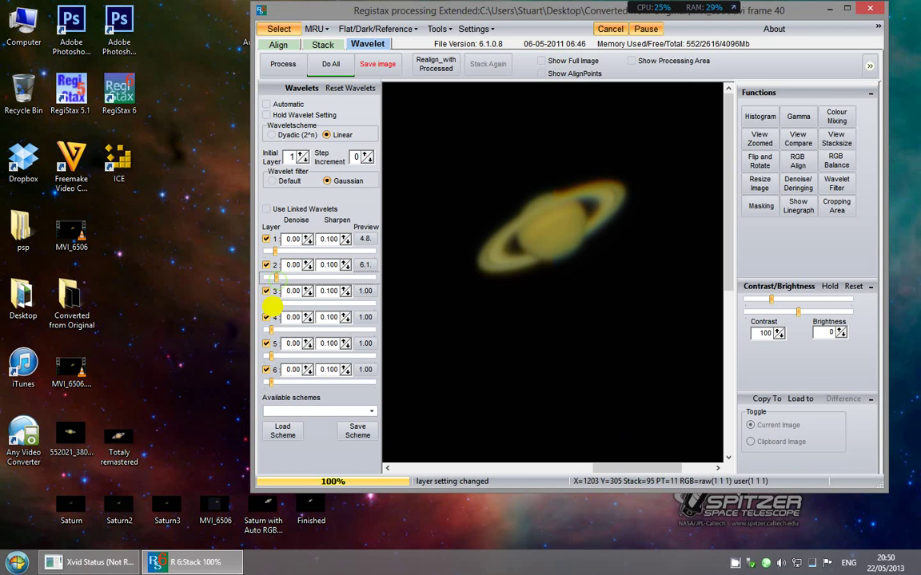
pyautogui.moveTo(271, 305); pyautogui.dragTo(282, 330)
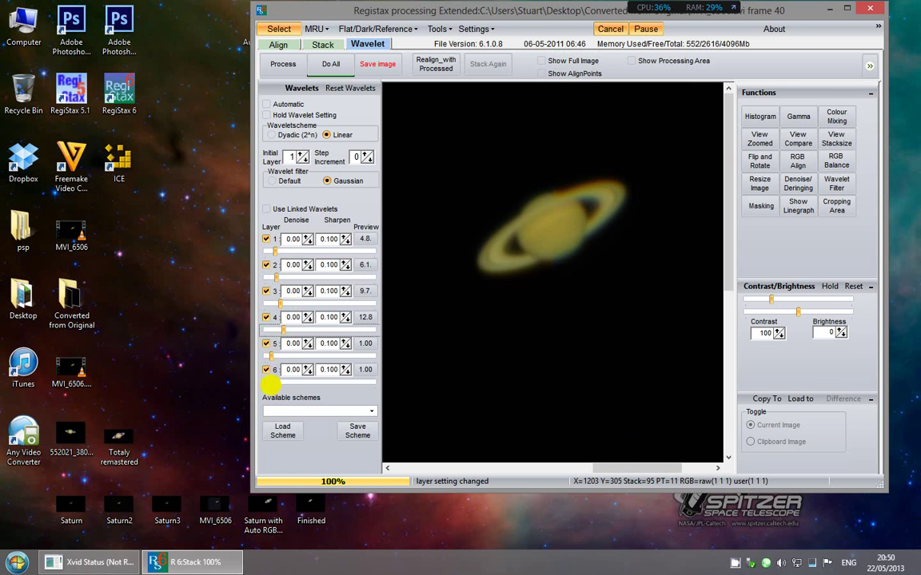
pyautogui.moveTo(270, 384); pyautogui.dragTo(281, 357)
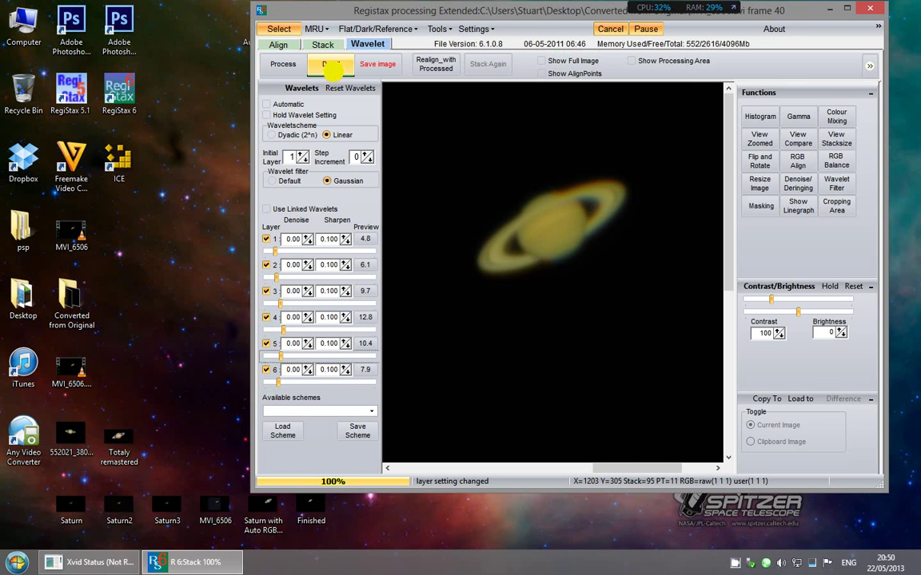
pyautogui.click(331, 65)
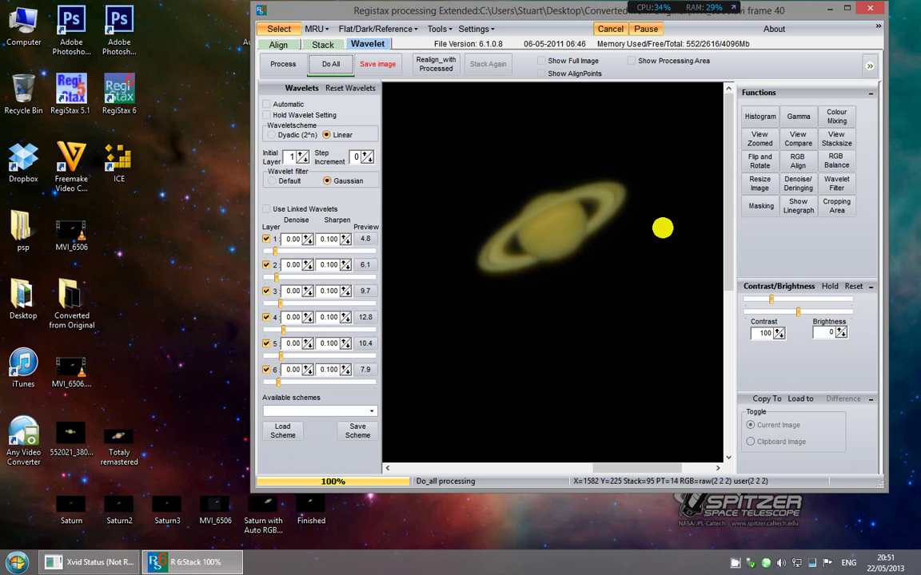
# Set contrast to 123 and brightness to -14, process the whole image and turn full-image display back on
pyautogui.click(778, 299)
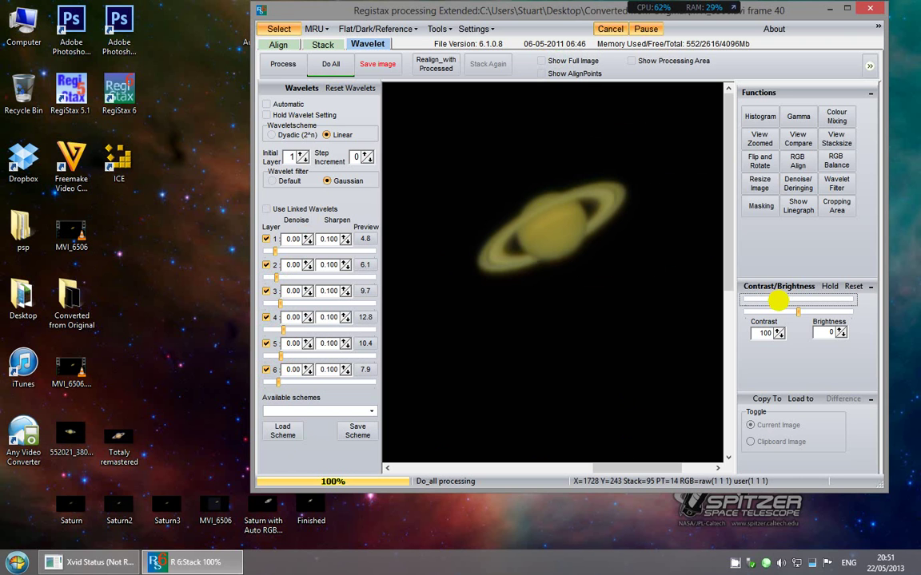
pyautogui.scroll(-3, 791, 312)
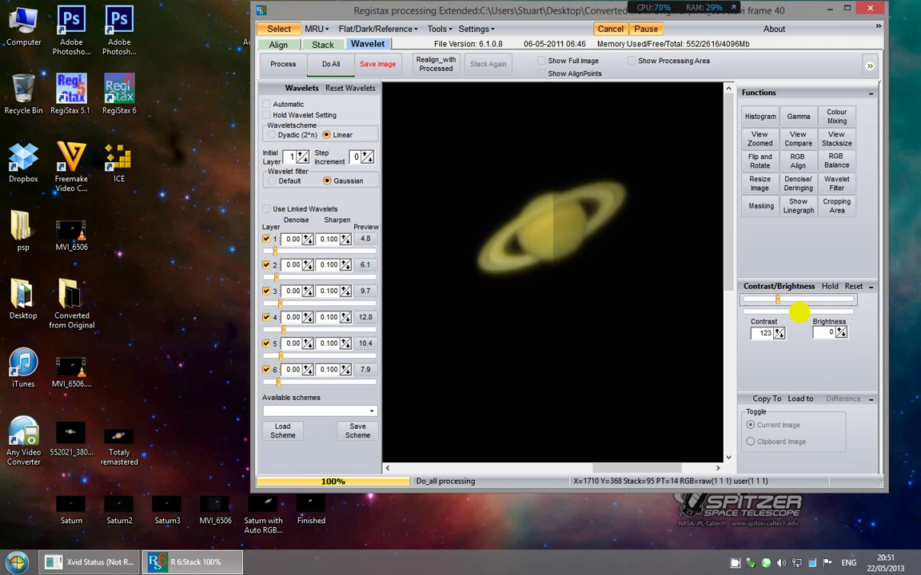
pyautogui.click(798, 312)
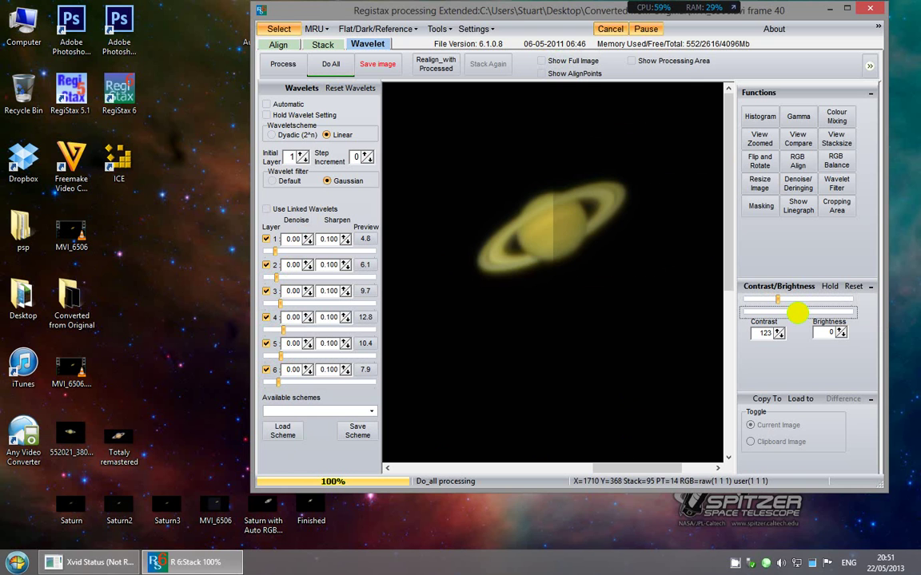
pyautogui.scroll(2, 791, 312)
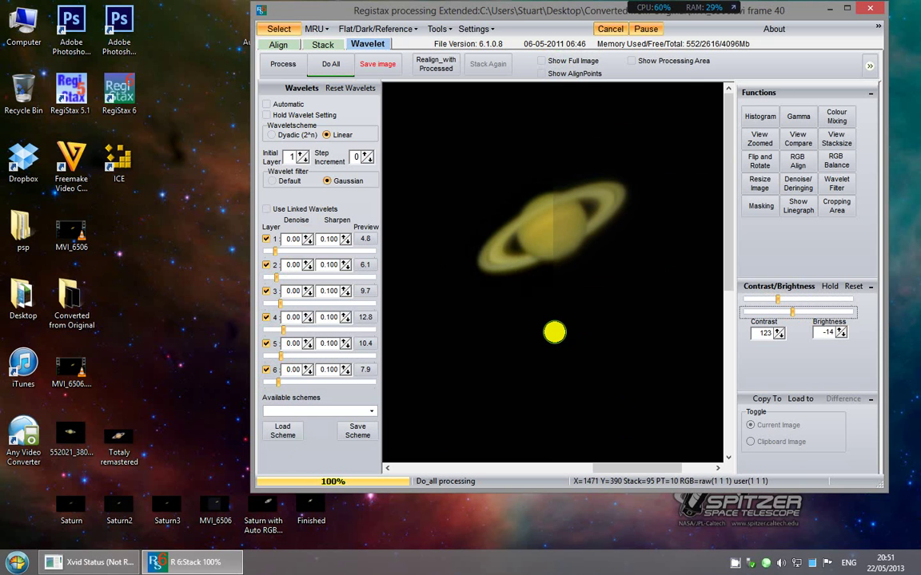
pyautogui.click(555, 331)
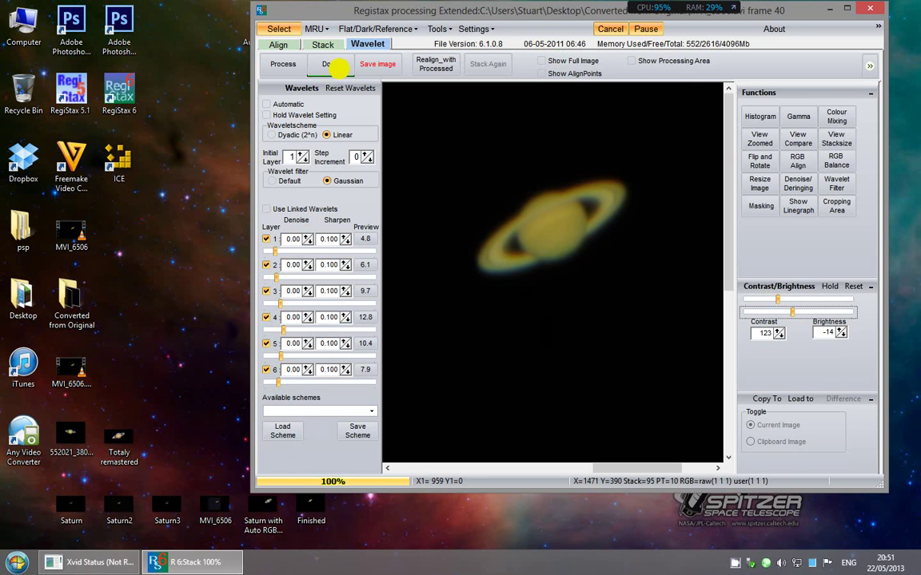
pyautogui.click(336, 65)
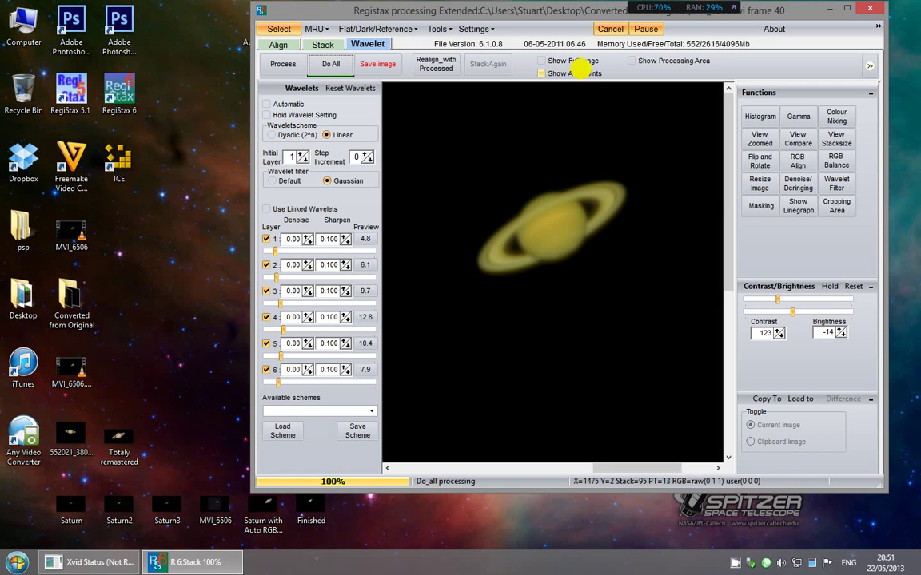
pyautogui.click(562, 60)
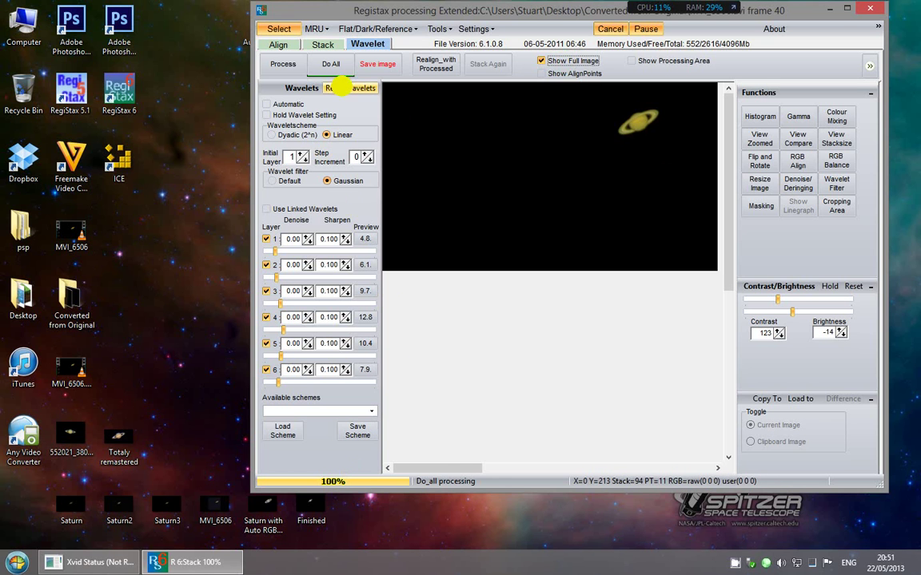
pyautogui.click(377, 64)
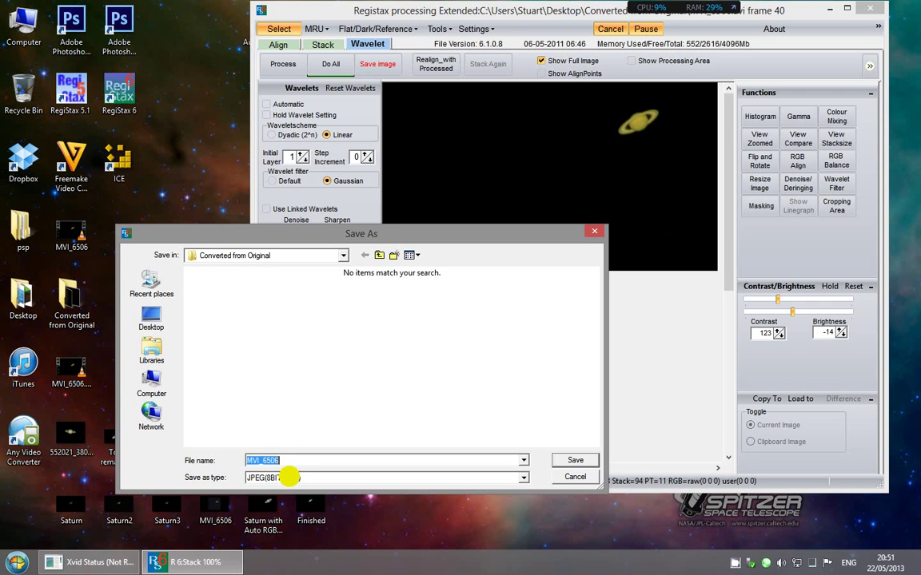
pyautogui.click(289, 477)
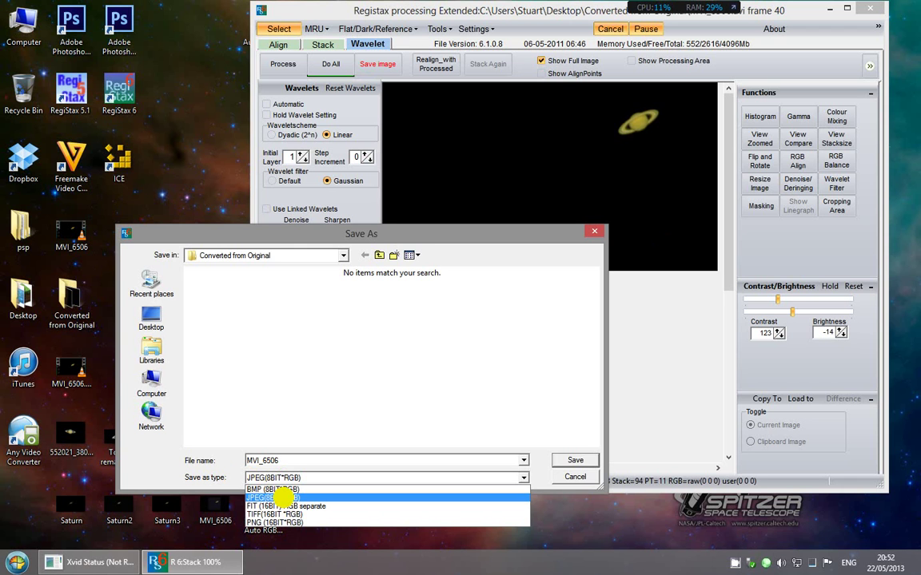
pyautogui.click(260, 506)
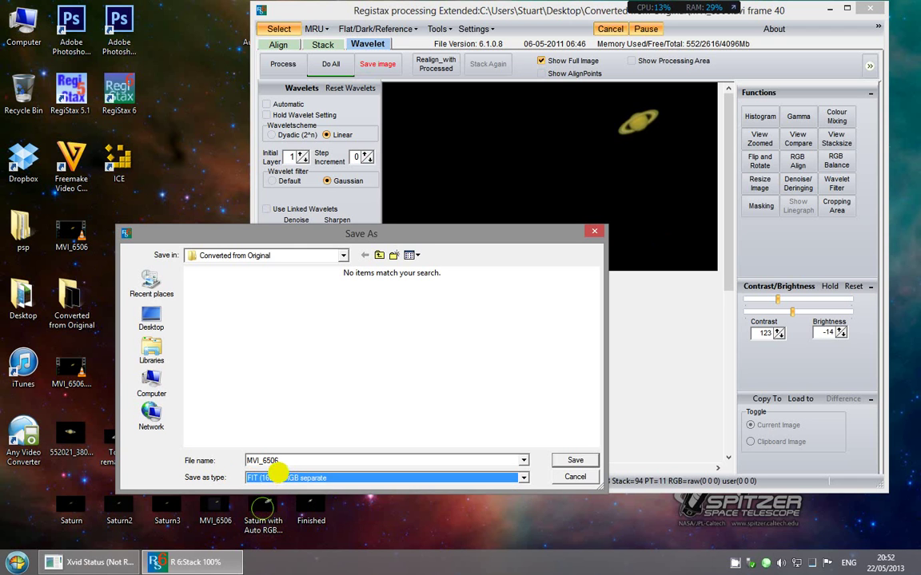
pyautogui.click(251, 477)
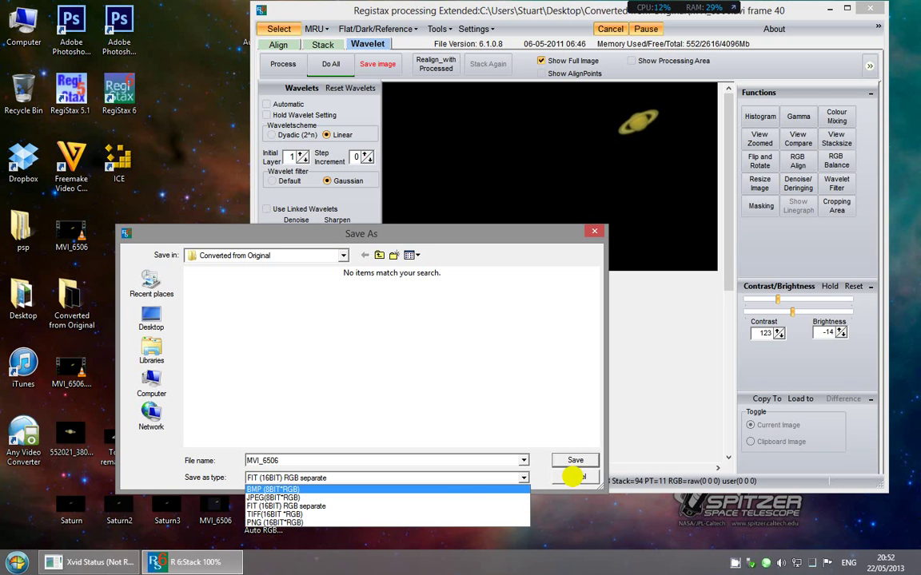
pyautogui.click(572, 476)
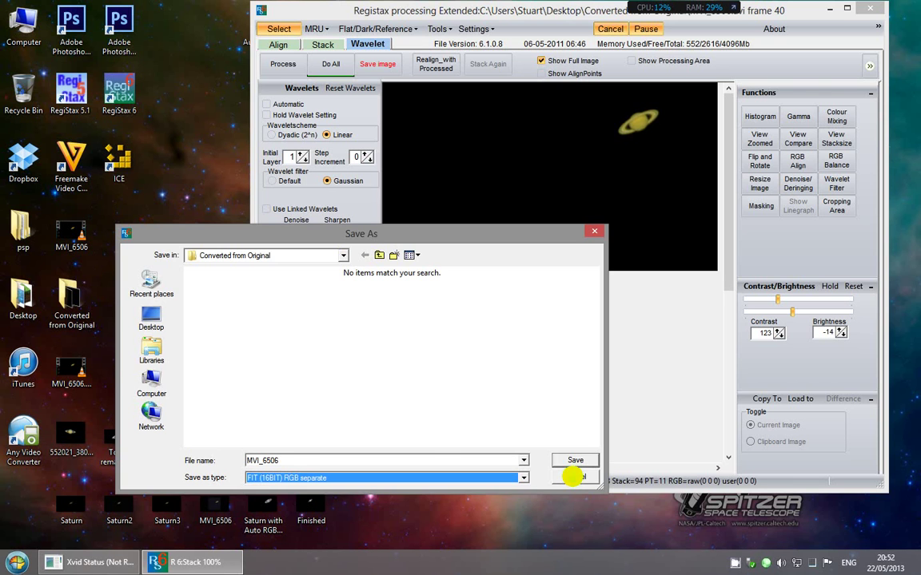
pyautogui.click(572, 476)
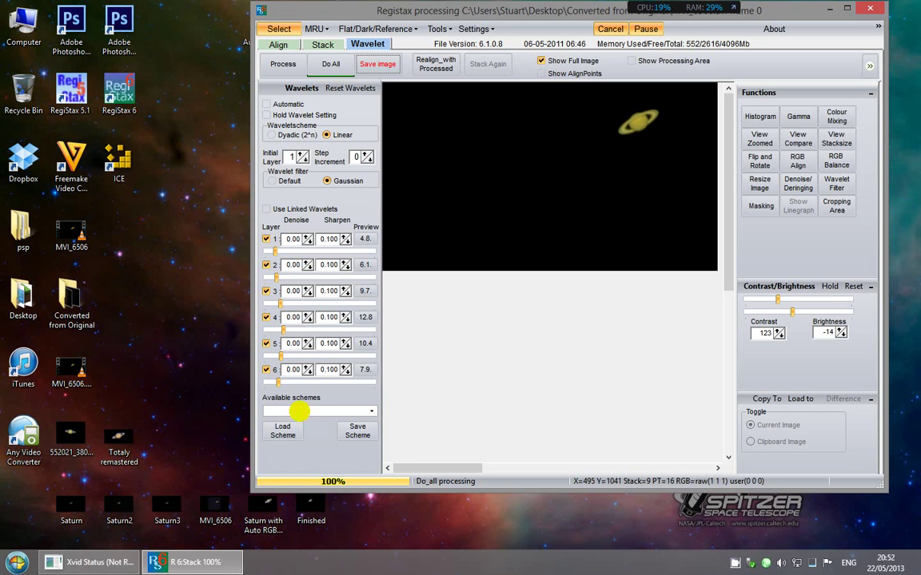
# Close RegiStax without saving the results and select the MVI_6506 video on the desktop
pyautogui.click(868, 9)
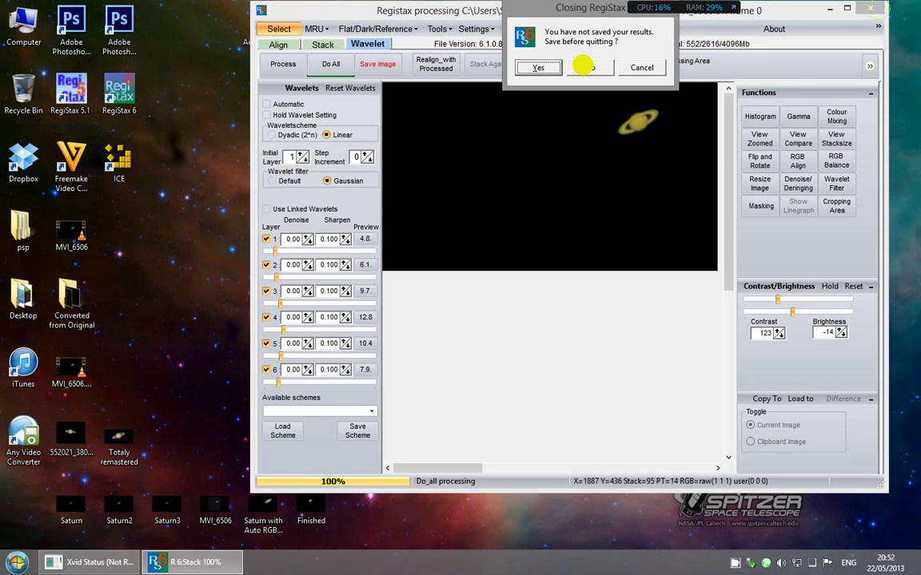
pyautogui.click(585, 66)
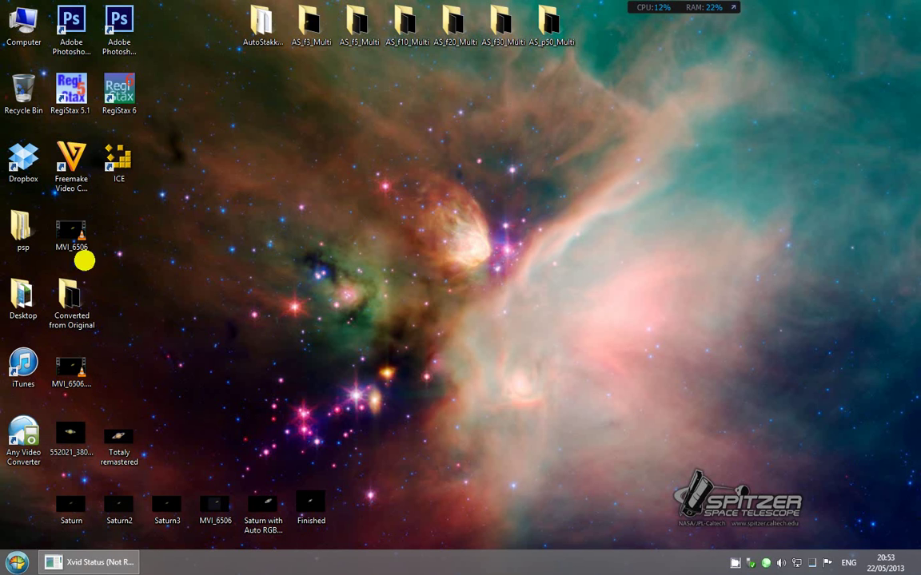
pyautogui.click(92, 248)
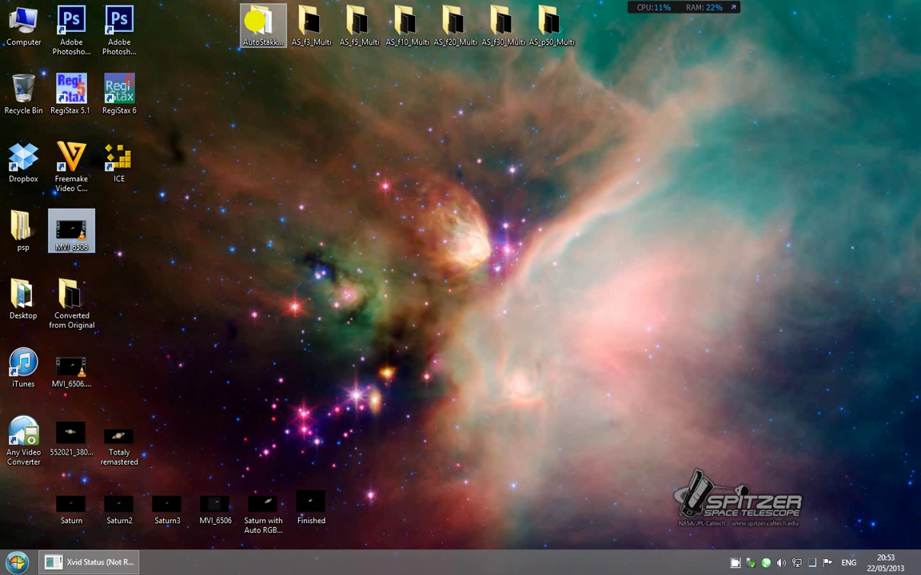
# Open the AutoStakkert folder on the desktop and launch the AutoStakkert application
pyautogui.doubleClick(256, 22)
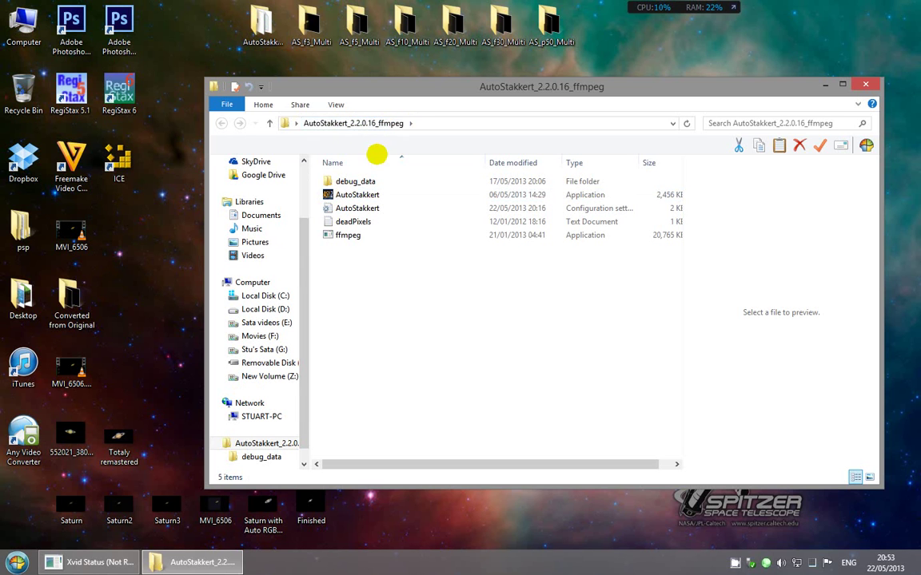
pyautogui.click(349, 195)
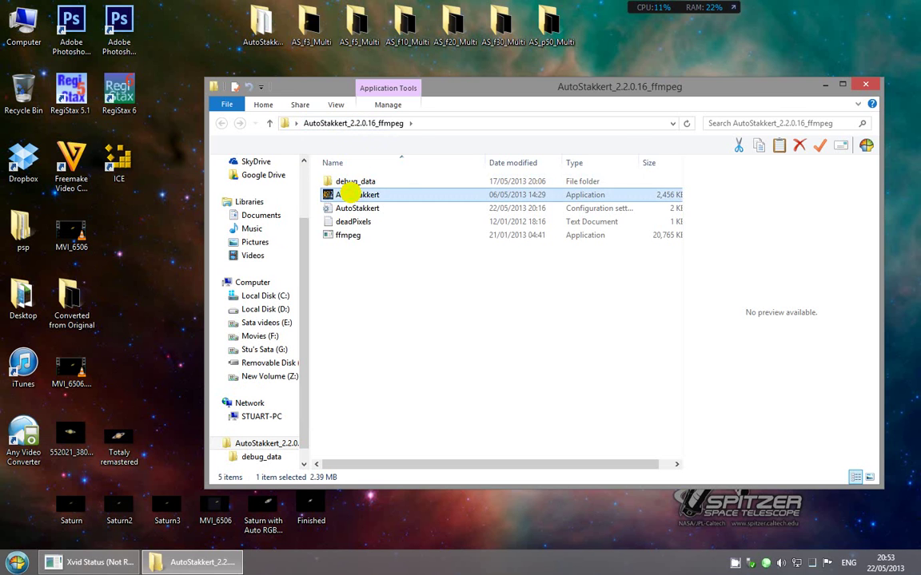
pyautogui.doubleClick(350, 194)
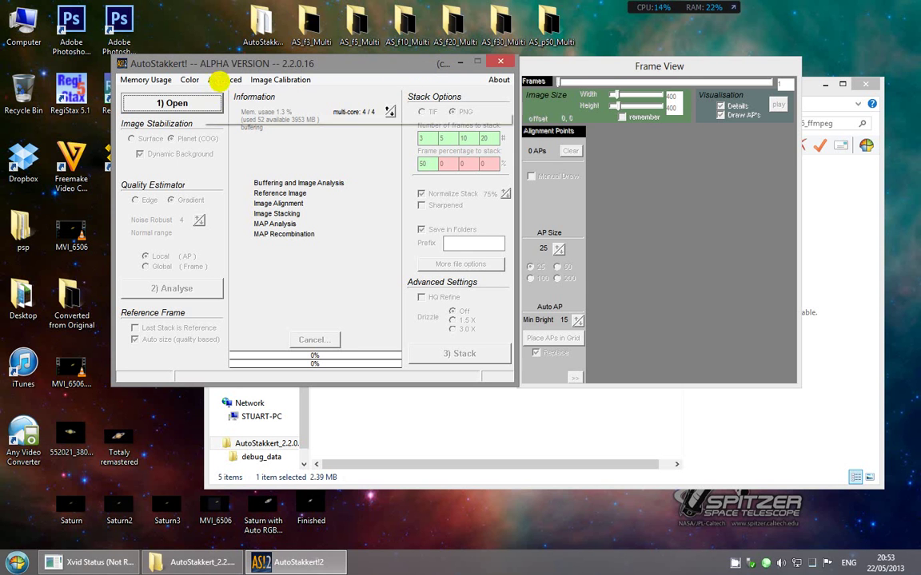
# Close the AutoStakkert folder window and arrange the main window and Frame View side by side
pyautogui.moveTo(353, 62); pyautogui.dragTo(299, 66)
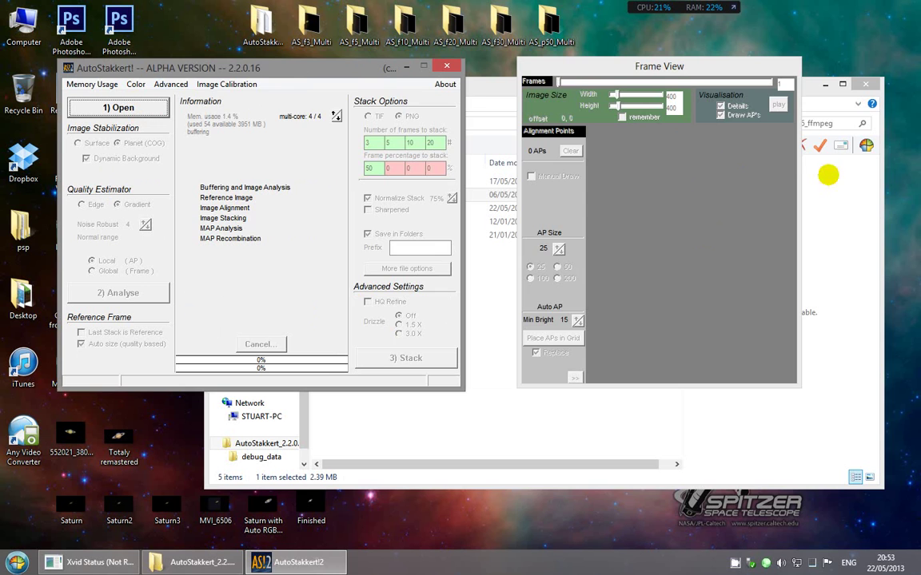
pyautogui.click(828, 175)
pyautogui.click(865, 83)
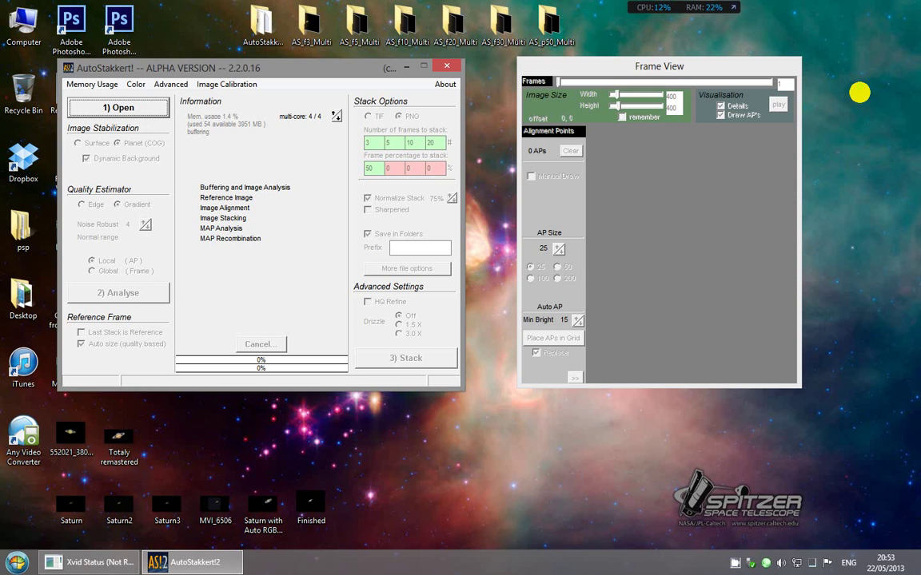
pyautogui.moveTo(626, 60); pyautogui.dragTo(628, 67)
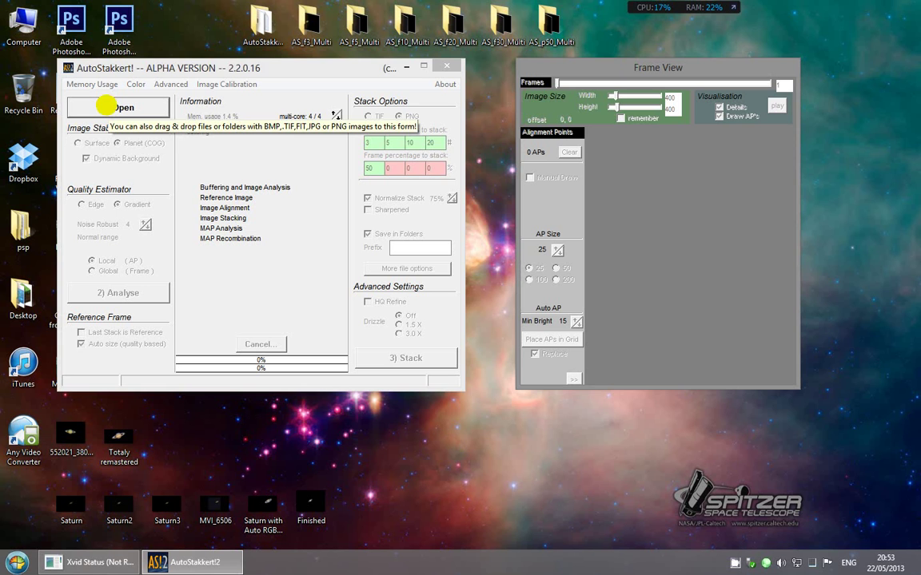
pyautogui.moveTo(212, 68); pyautogui.dragTo(264, 64)
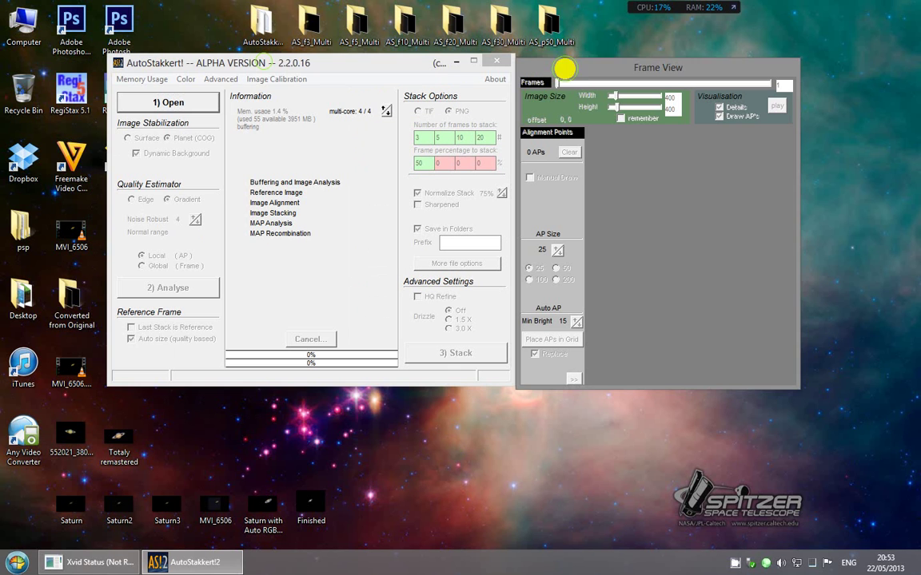
# Load the MVI_6506 video from the desktop into AutoStakkert and arrange the windows so Saturn is in view
pyautogui.moveTo(565, 68); pyautogui.dragTo(666, 49)
pyautogui.moveTo(413, 65); pyautogui.dragTo(501, 80)
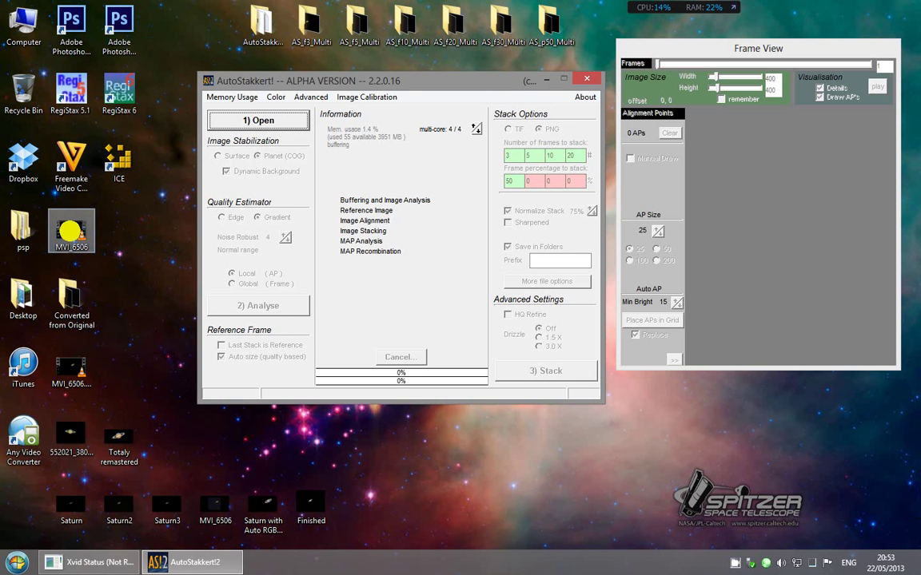
pyautogui.moveTo(78, 221); pyautogui.dragTo(380, 220)
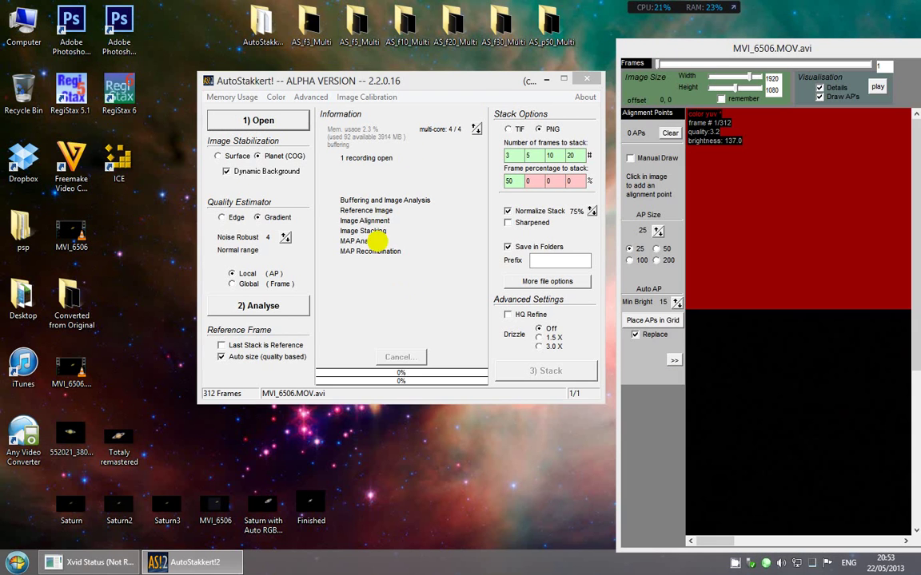
pyautogui.moveTo(462, 84); pyautogui.dragTo(403, 70)
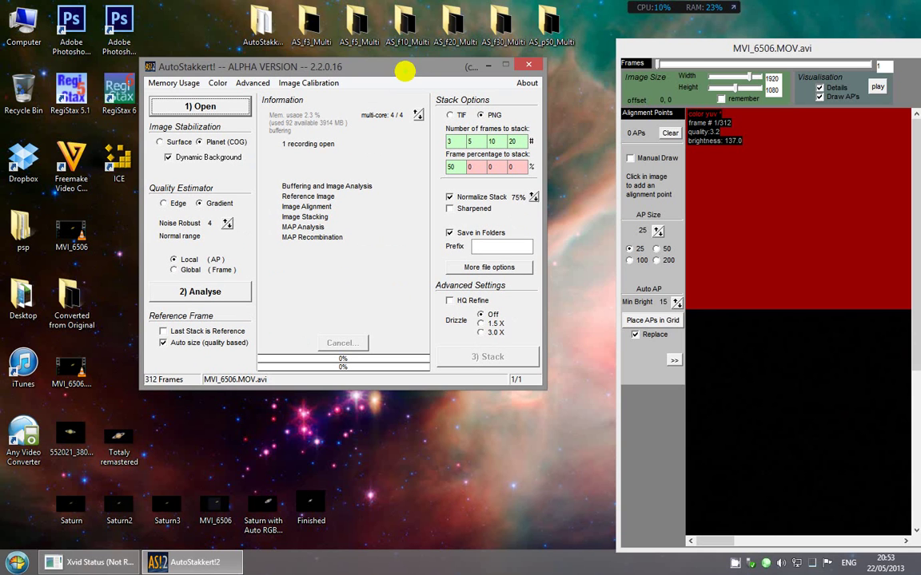
pyautogui.moveTo(728, 50); pyautogui.dragTo(663, 57)
pyautogui.moveTo(656, 548); pyautogui.dragTo(729, 547)
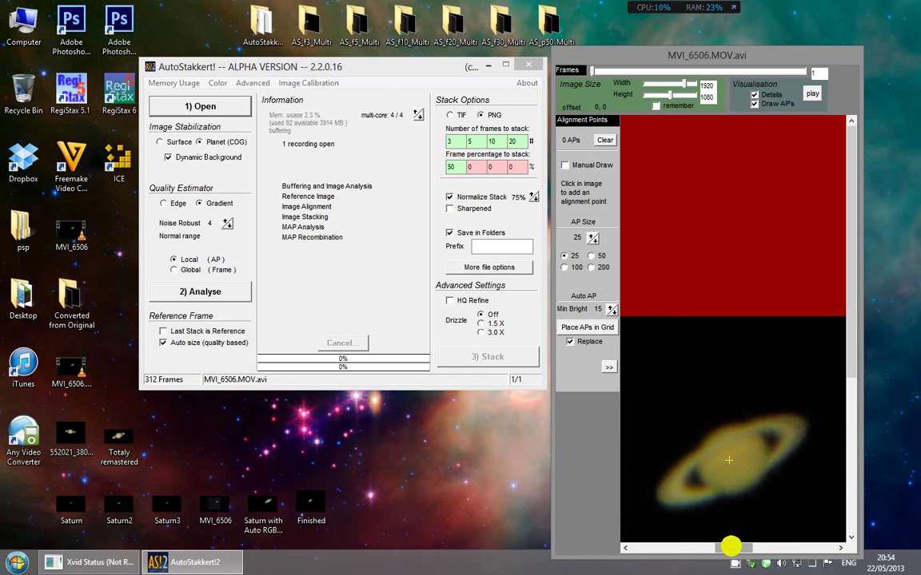
pyautogui.moveTo(852, 174); pyautogui.dragTo(853, 269)
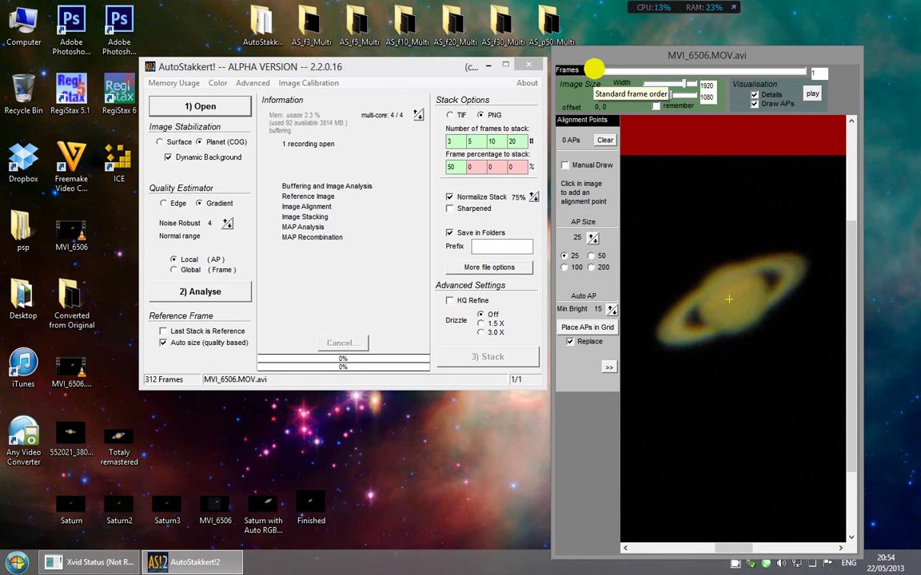
# Examine frames across the unsorted recording for differences in Saturn's sharpness and position
pyautogui.moveTo(592, 69); pyautogui.dragTo(605, 120)
pyautogui.moveTo(600, 122); pyautogui.dragTo(619, 127)
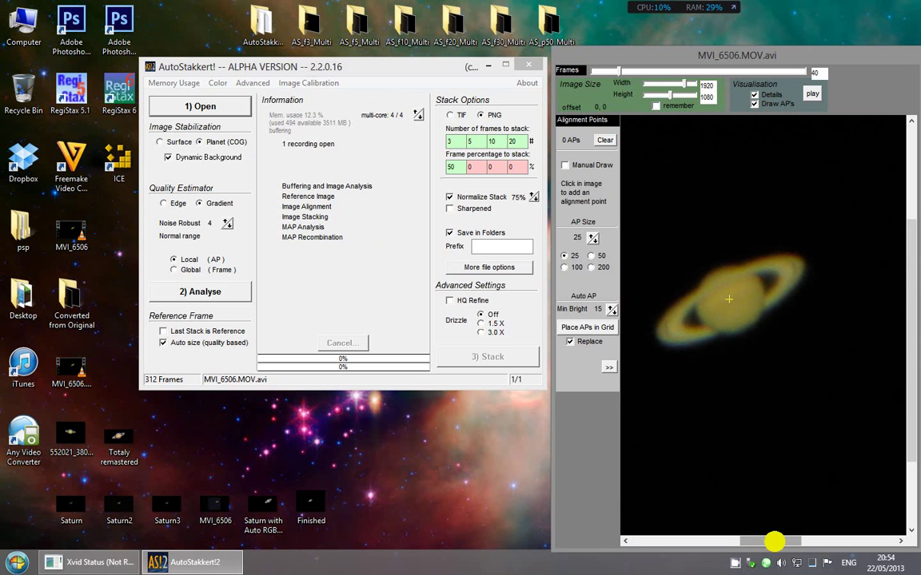
pyautogui.moveTo(774, 542); pyautogui.dragTo(727, 543)
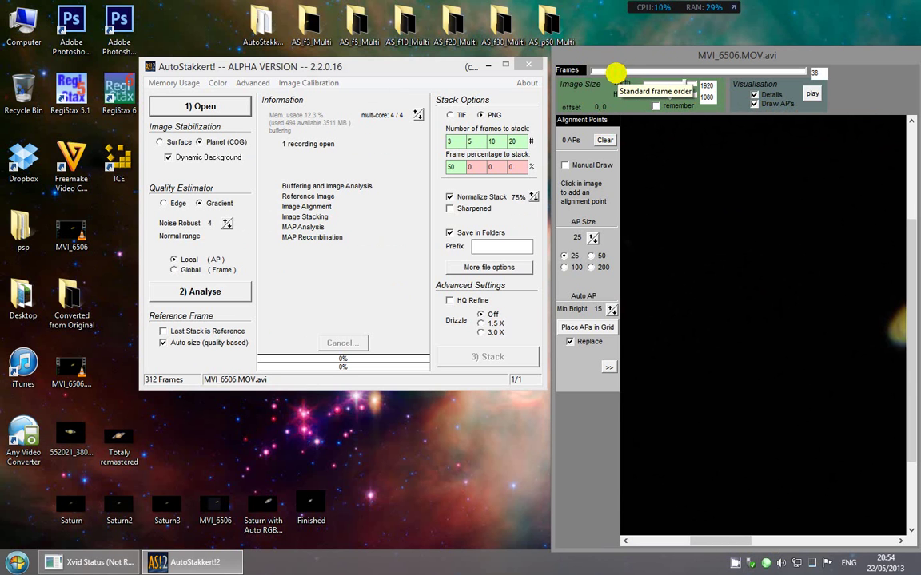
pyautogui.moveTo(615, 74)
pyautogui.mouseDown()
pyautogui.moveTo(598, 78)
pyautogui.moveTo(713, 87)
pyautogui.mouseUp()
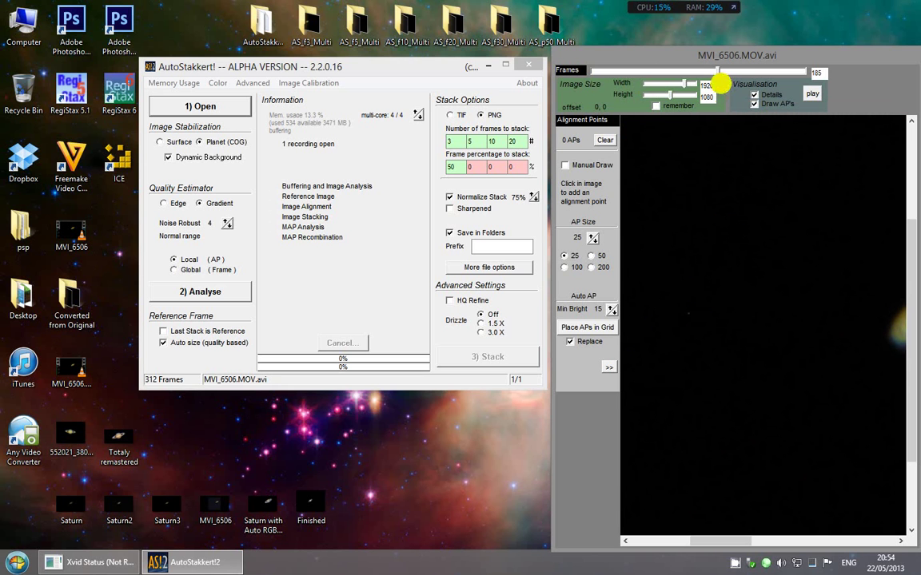
pyautogui.moveTo(717, 72); pyautogui.dragTo(734, 88)
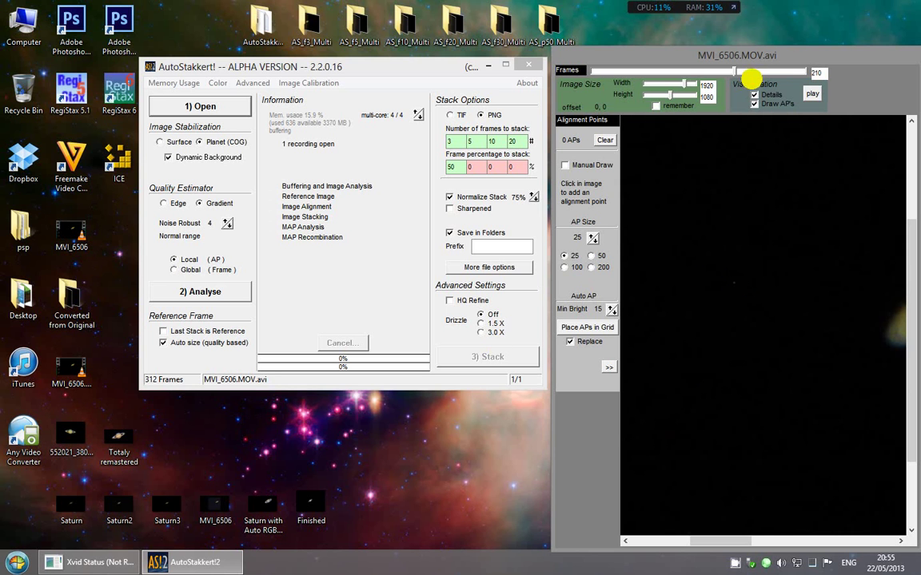
pyautogui.click(720, 72)
pyautogui.moveTo(720, 73); pyautogui.dragTo(609, 72)
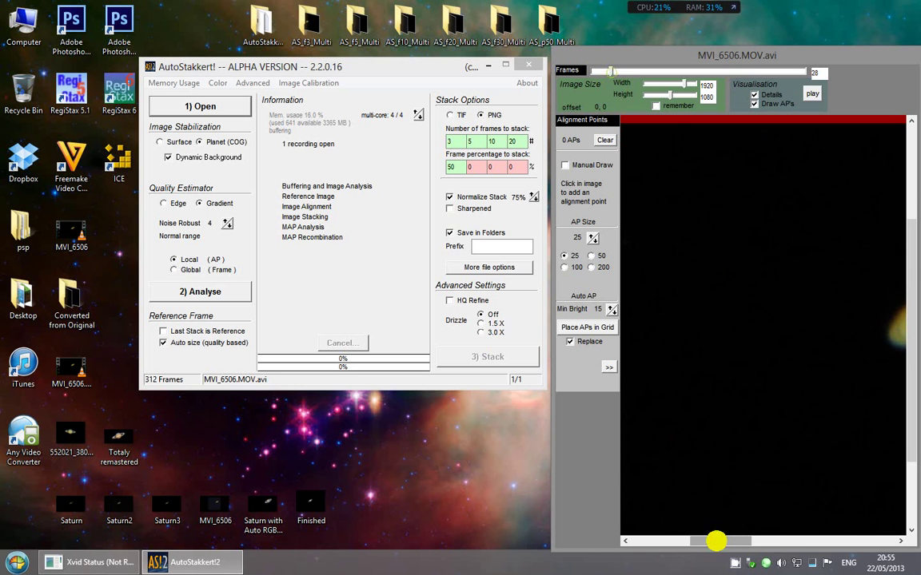
pyautogui.moveTo(713, 541); pyautogui.dragTo(753, 547)
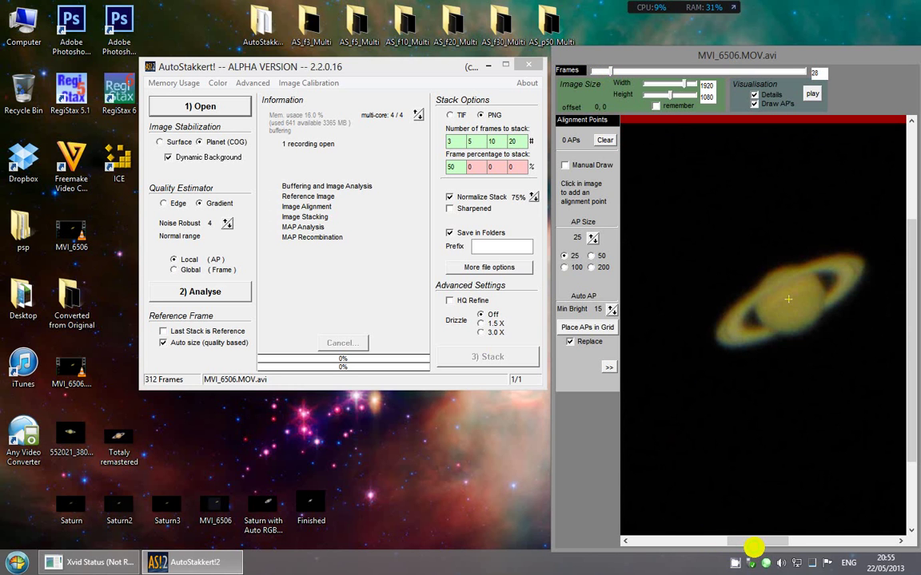
pyautogui.moveTo(754, 543); pyautogui.dragTo(762, 541)
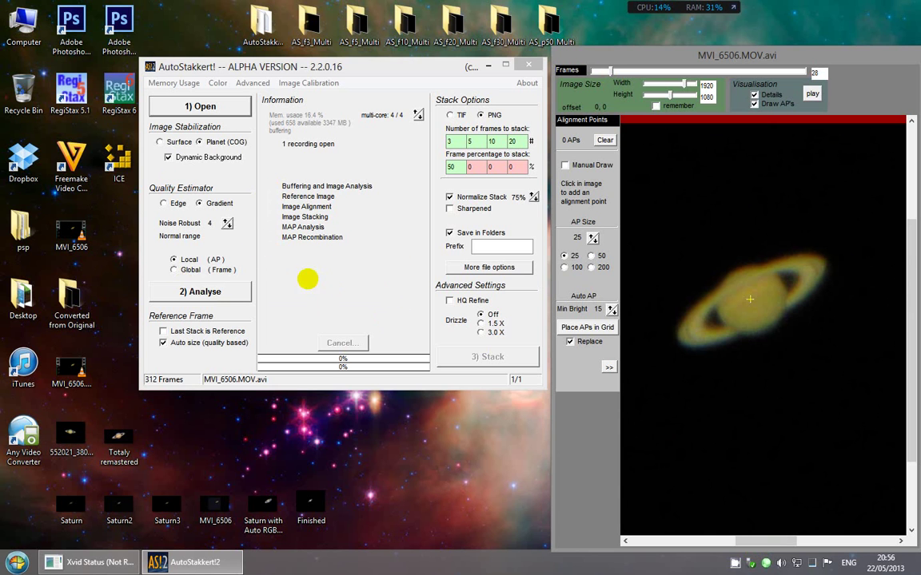
# Analyse the recording with the Gradient quality estimator and review the quality-sorted frames, ending on frame 64
pyautogui.click(178, 292)
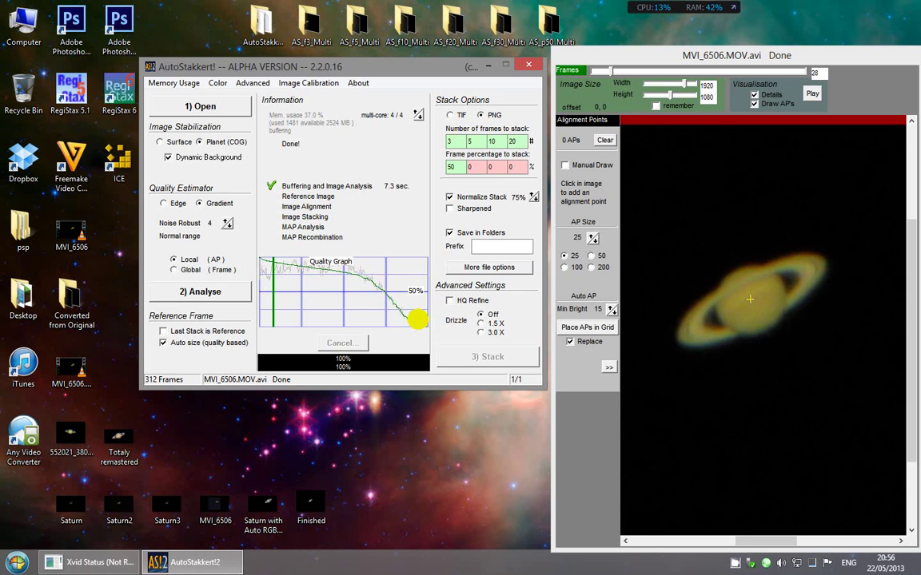
pyautogui.click(729, 311)
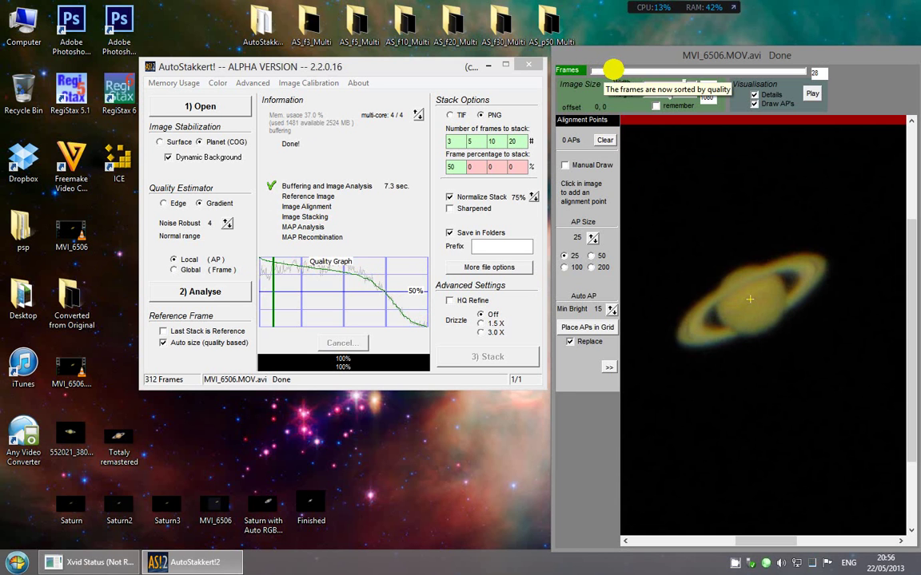
pyautogui.moveTo(610, 72)
pyautogui.mouseDown()
pyautogui.moveTo(773, 76)
pyautogui.moveTo(736, 74)
pyautogui.moveTo(750, 76)
pyautogui.mouseUp()
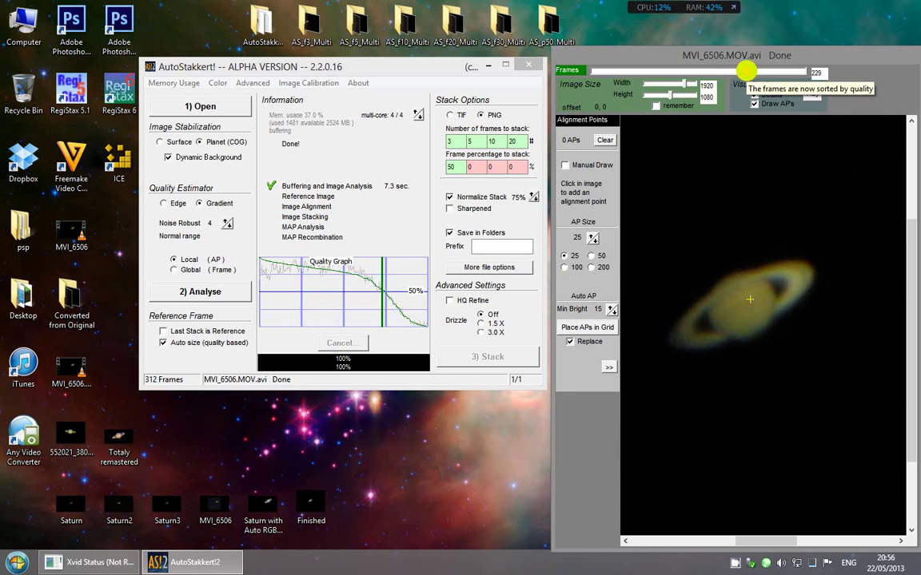
pyautogui.moveTo(744, 73); pyautogui.dragTo(616, 76)
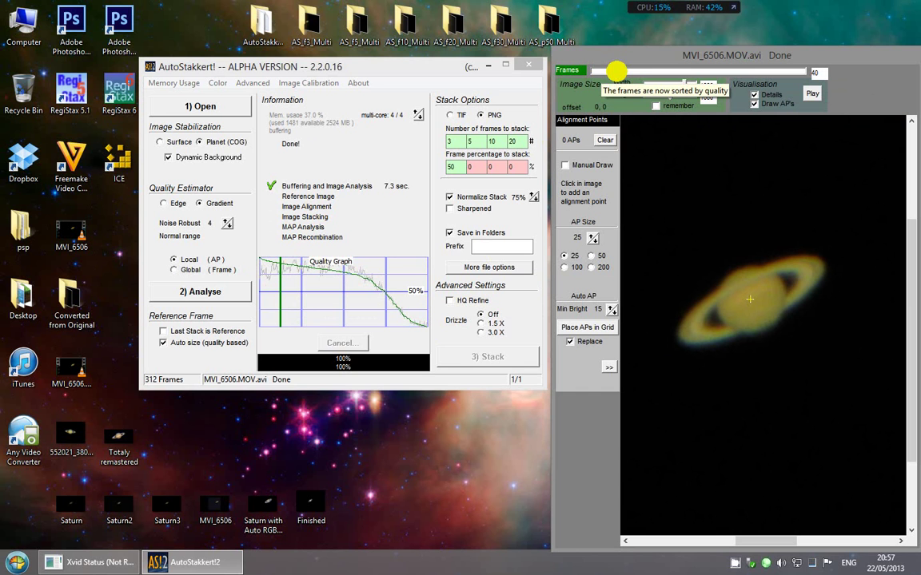
pyautogui.moveTo(619, 72); pyautogui.dragTo(622, 78)
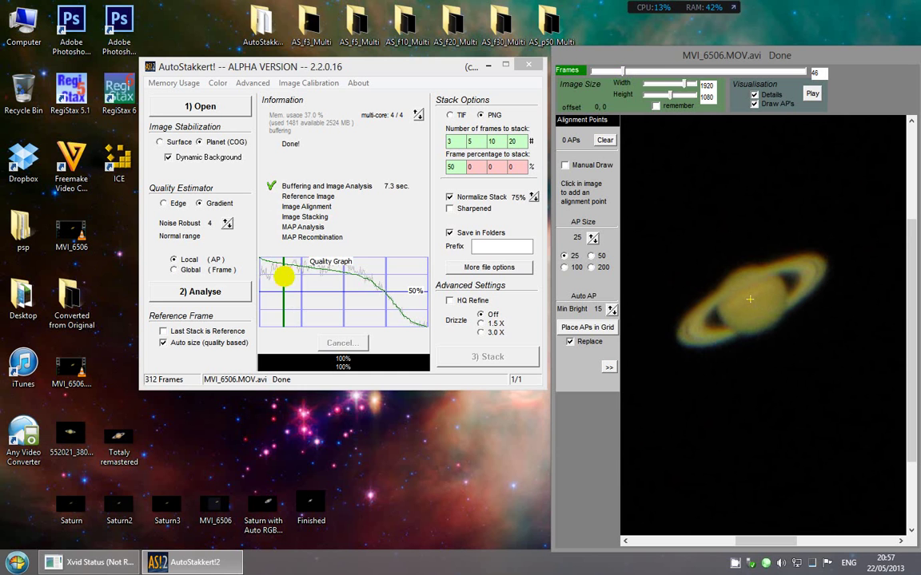
pyautogui.moveTo(622, 71); pyautogui.dragTo(603, 74)
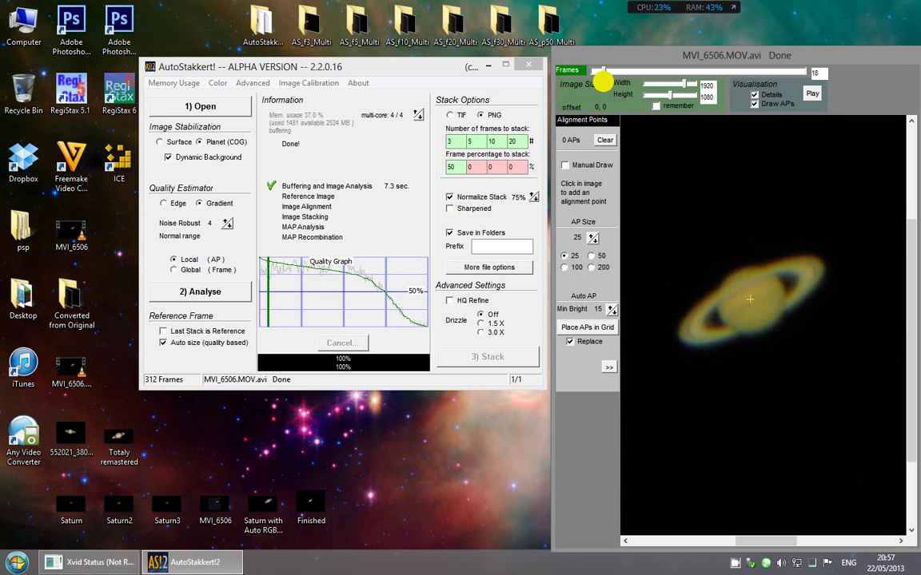
pyautogui.press('Right')
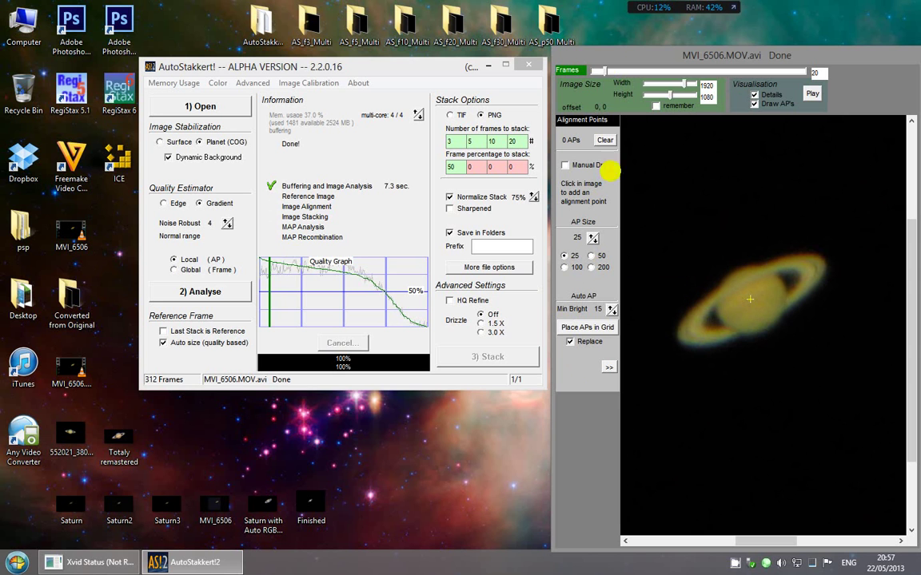
pyautogui.moveTo(605, 72); pyautogui.dragTo(584, 76)
pyautogui.moveTo(594, 75); pyautogui.dragTo(634, 80)
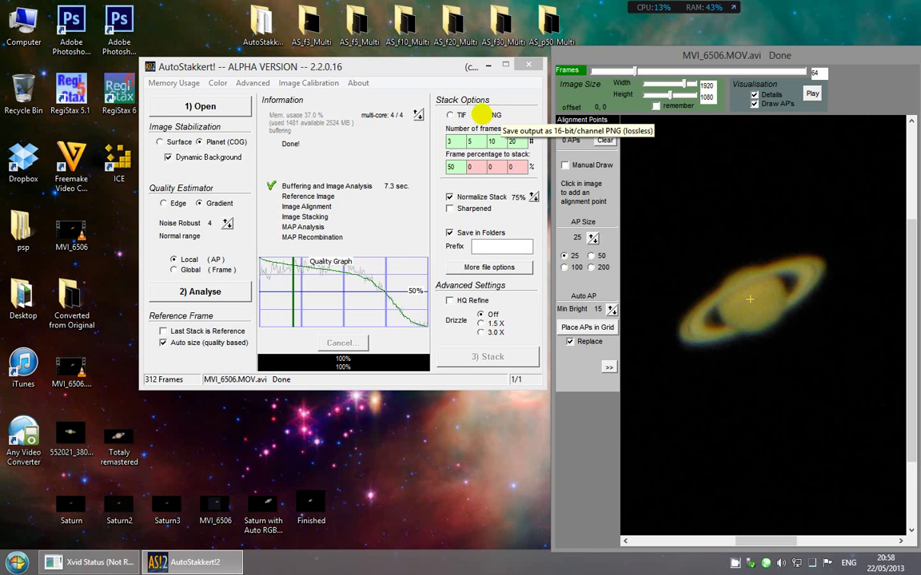
# Keep PNG as the output format and set the first frame percentage to stack to 30
pyautogui.click(480, 116)
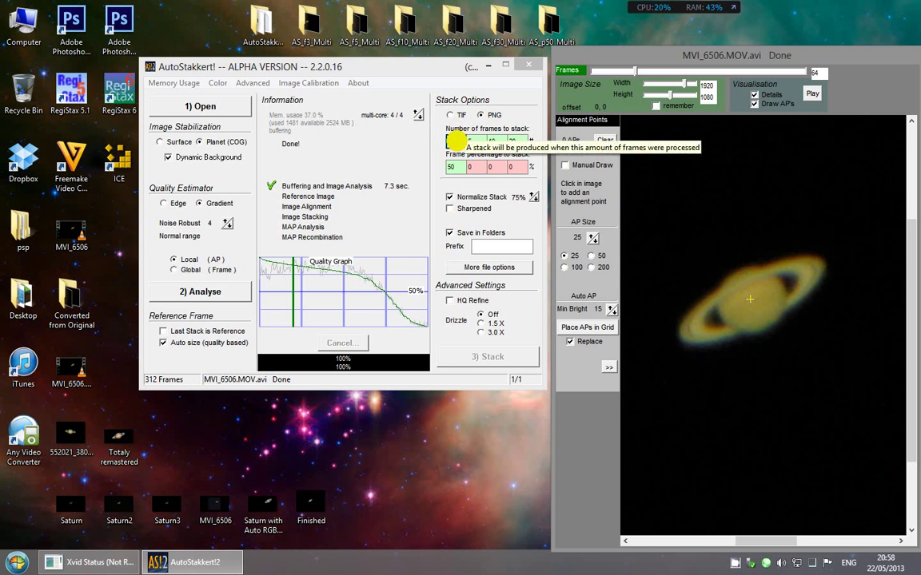
pyautogui.doubleClick(499, 140)
pyautogui.doubleClick(455, 142)
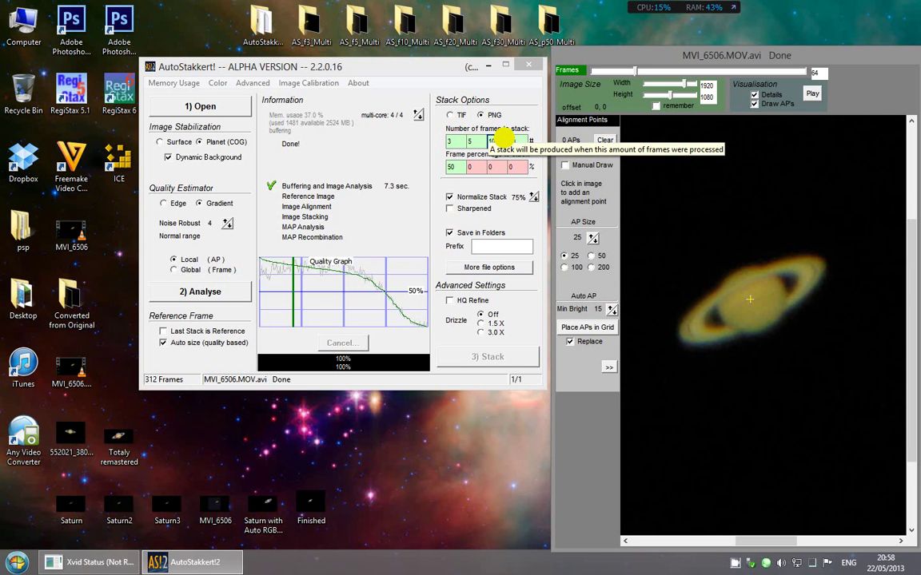
pyautogui.doubleClick(454, 166)
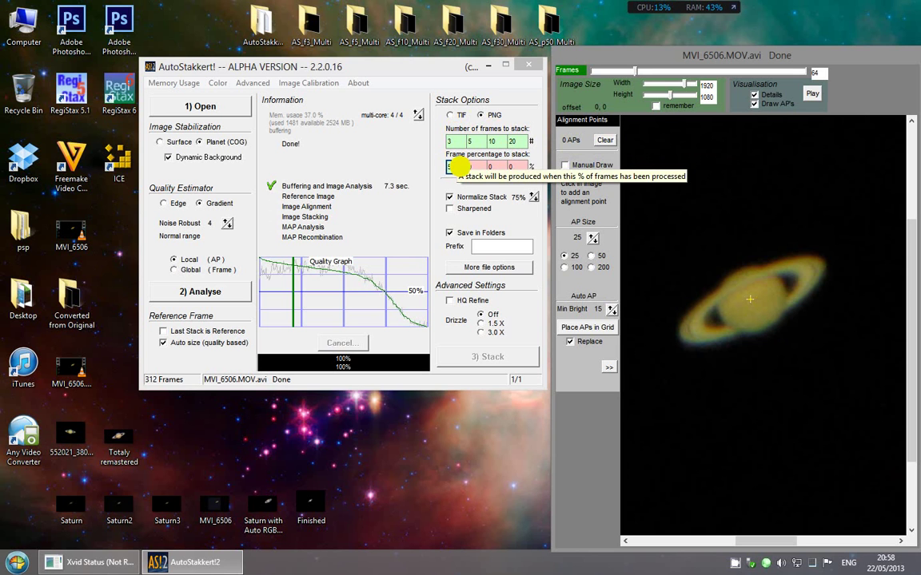
pyautogui.write('50')
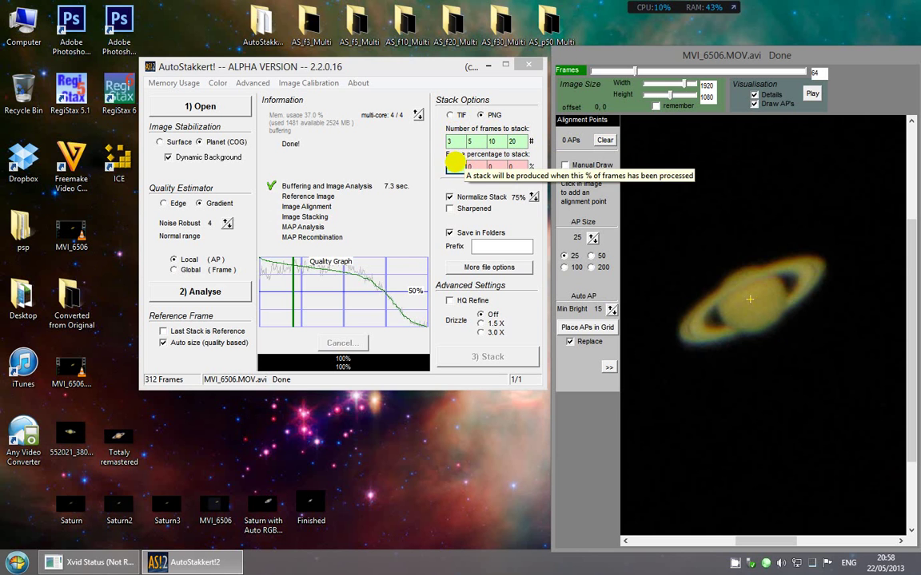
pyautogui.click(455, 166)
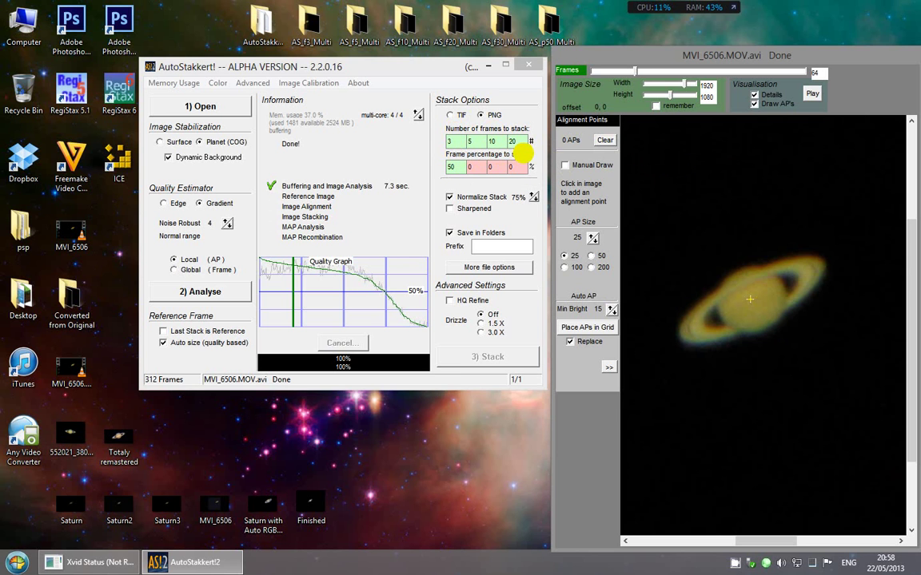
pyautogui.doubleClick(455, 166)
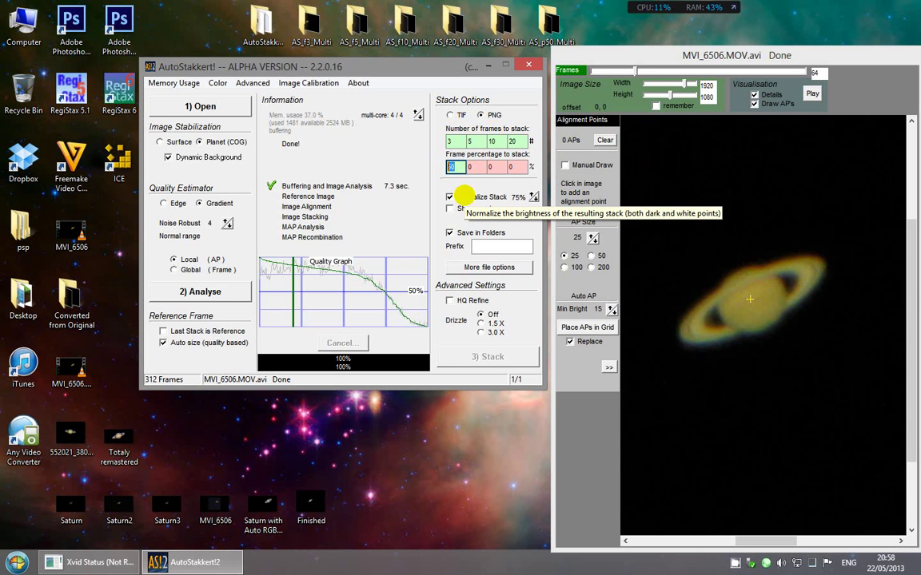
pyautogui.write('30')
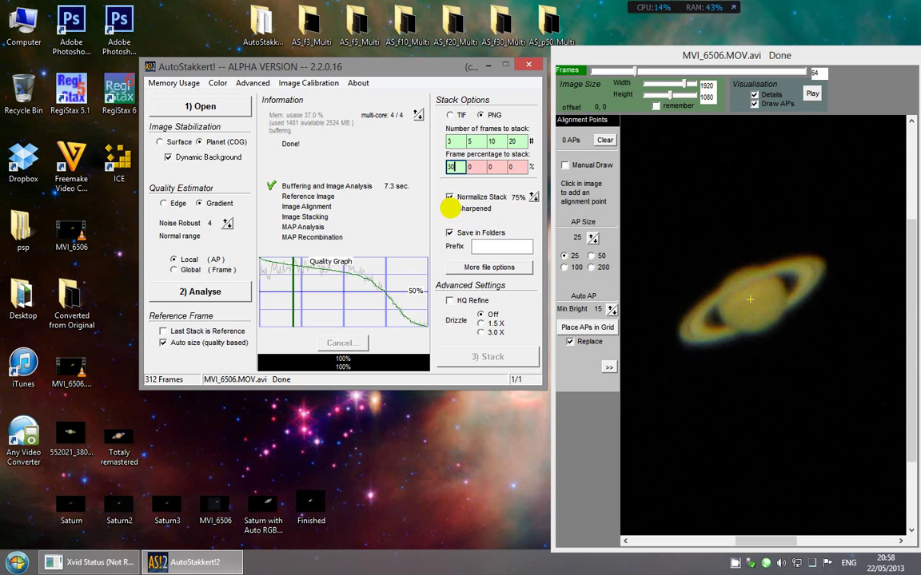
# Enable sharpened stacks and add the filename prefix Demo, leaving Drizzle off
pyautogui.click(449, 208)
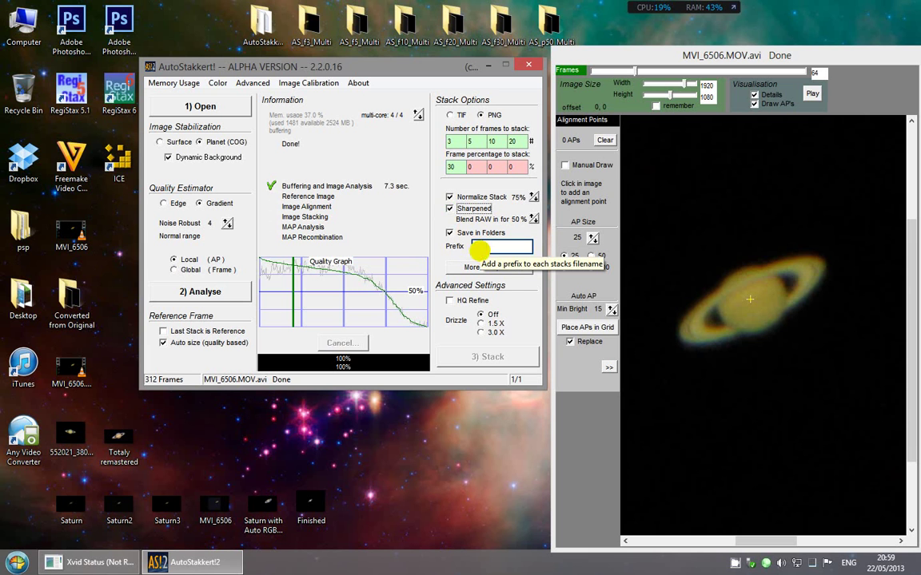
pyautogui.click(478, 247)
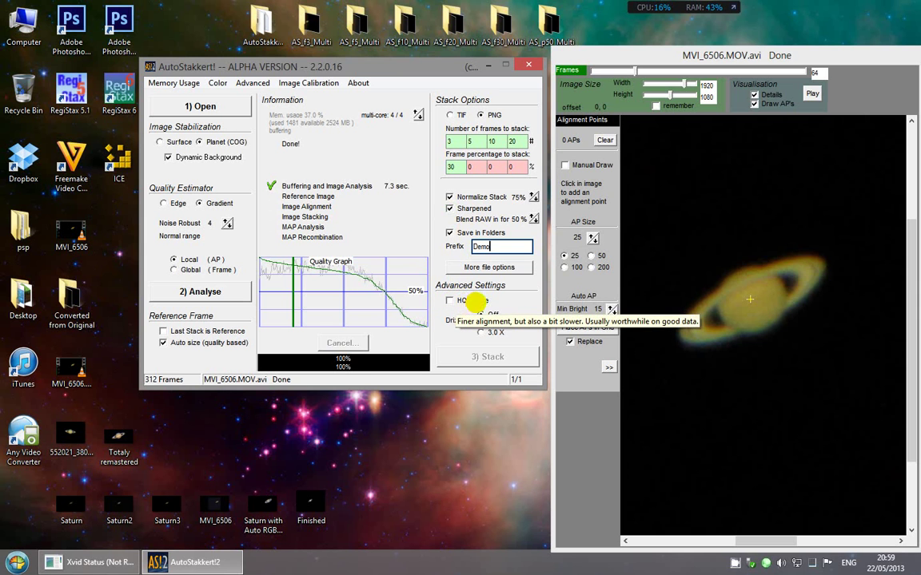
pyautogui.click(704, 154)
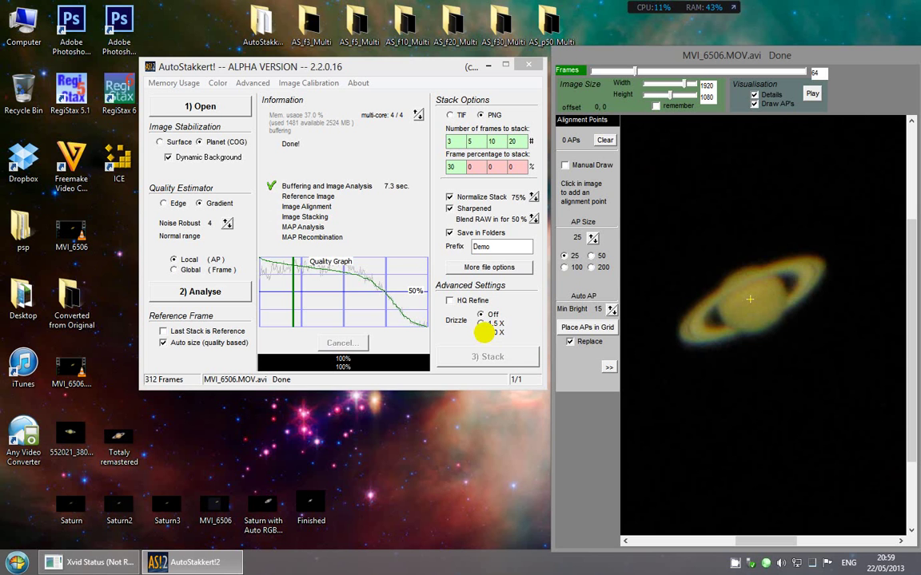
pyautogui.click(482, 323)
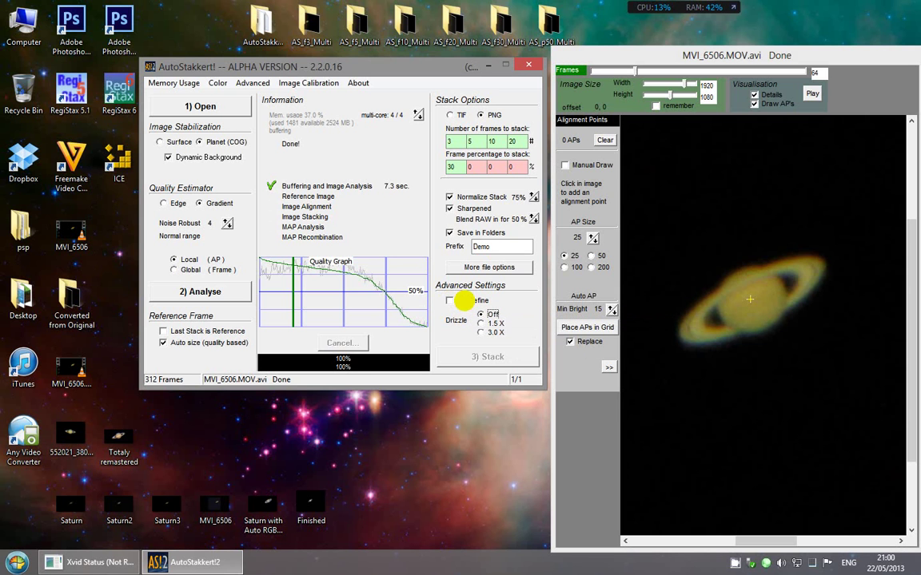
# Set the alignment points' minimum brightness to 5 and place them over Saturn in a grid
pyautogui.click(651, 181)
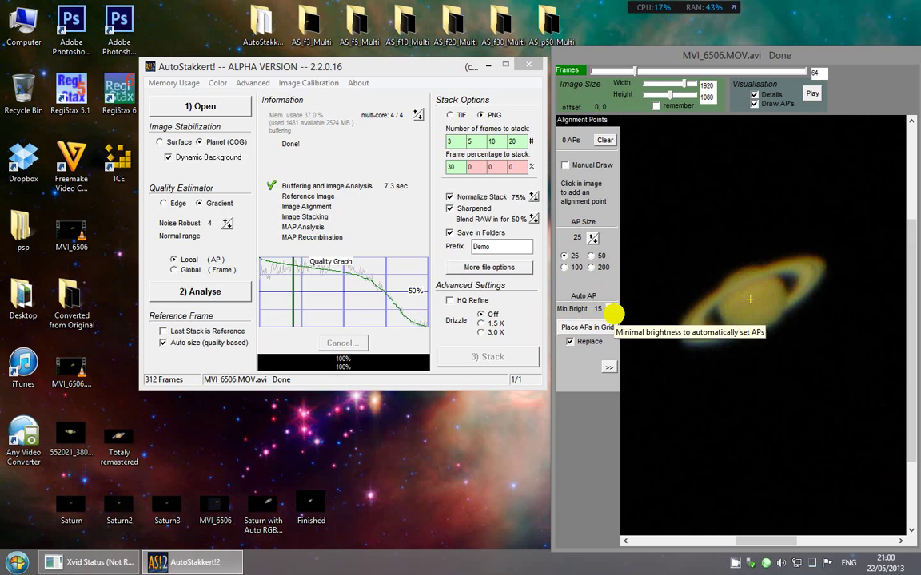
pyautogui.scroll(-3, 611, 314)
pyautogui.scroll(1, 610, 310)
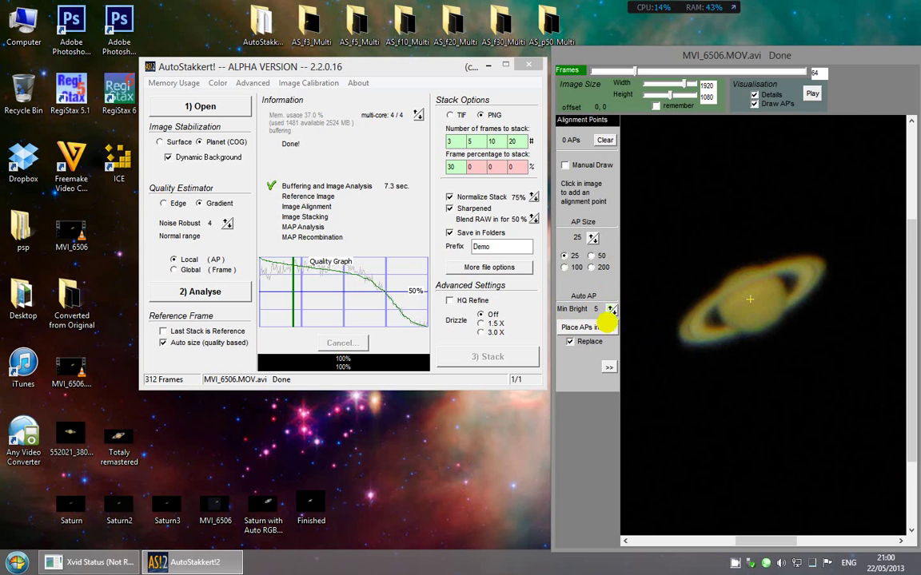
pyautogui.click(591, 328)
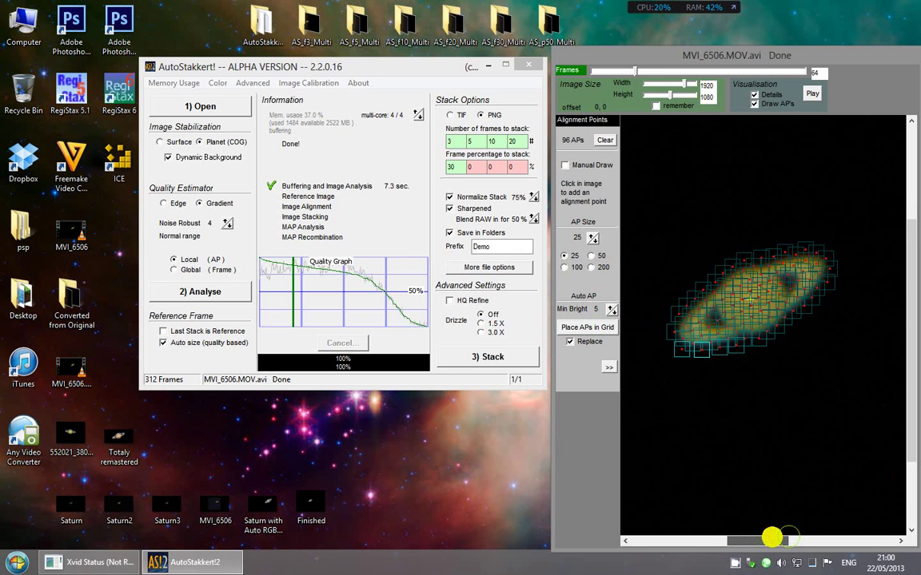
pyautogui.moveTo(771, 540); pyautogui.dragTo(695, 542)
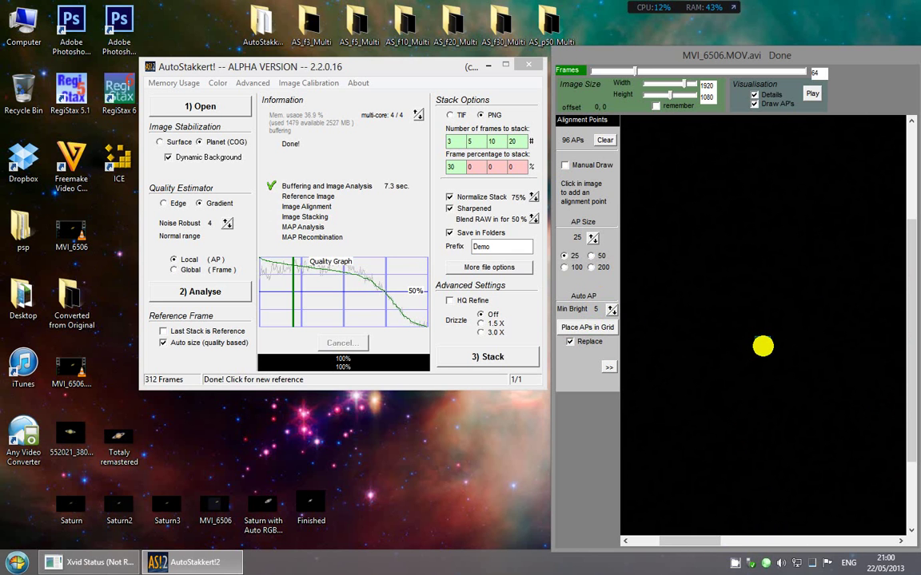
# Try adding a second grid of alignment points with Replace turned off, and clear all the points
pyautogui.moveTo(906, 302); pyautogui.dragTo(904, 328)
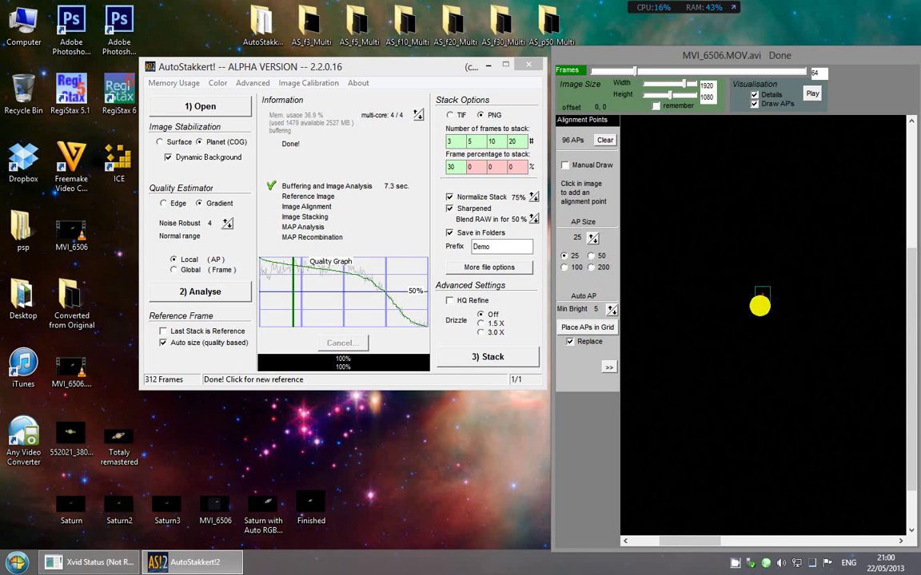
pyautogui.moveTo(708, 542); pyautogui.dragTo(775, 545)
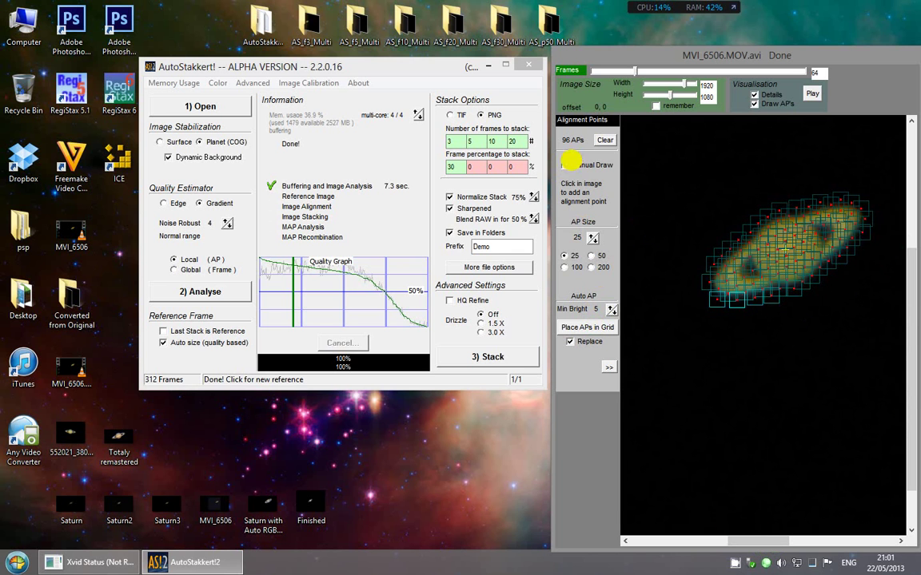
pyautogui.click(566, 166)
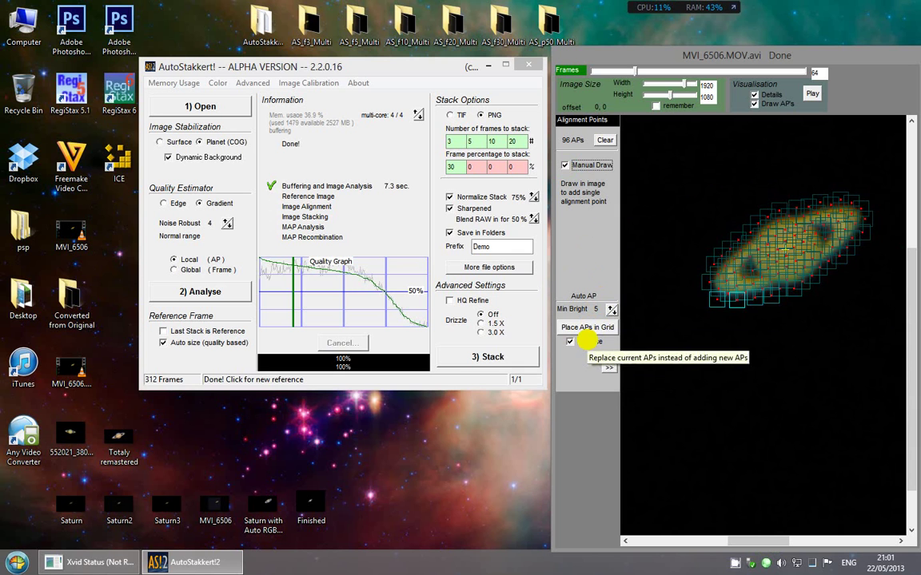
pyautogui.click(588, 341)
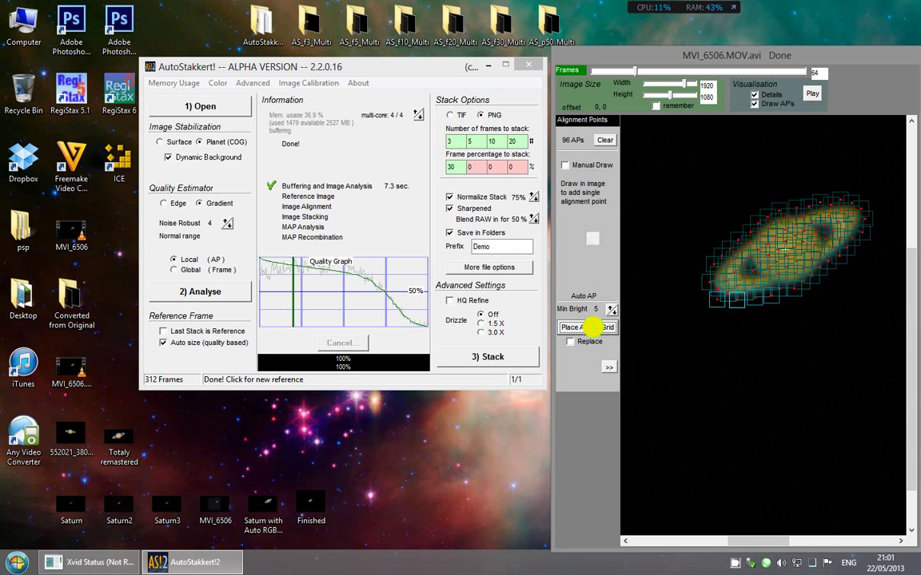
pyautogui.click(589, 326)
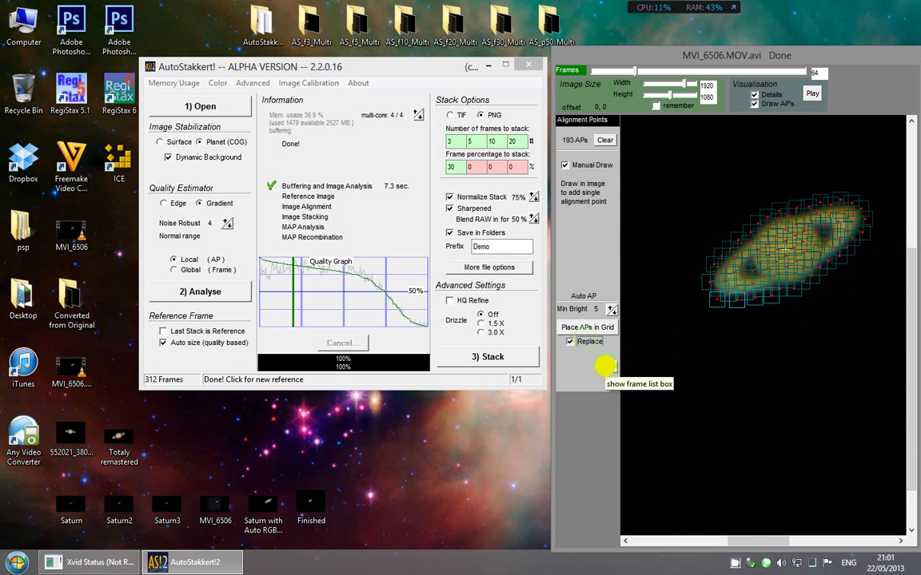
pyautogui.click(605, 367)
pyautogui.click(561, 323)
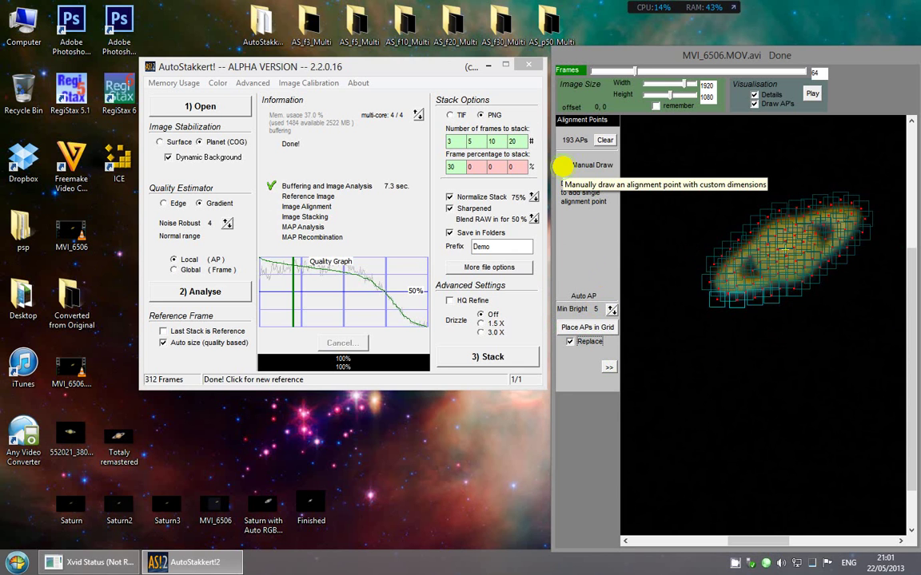
pyautogui.click(565, 165)
pyautogui.click(605, 140)
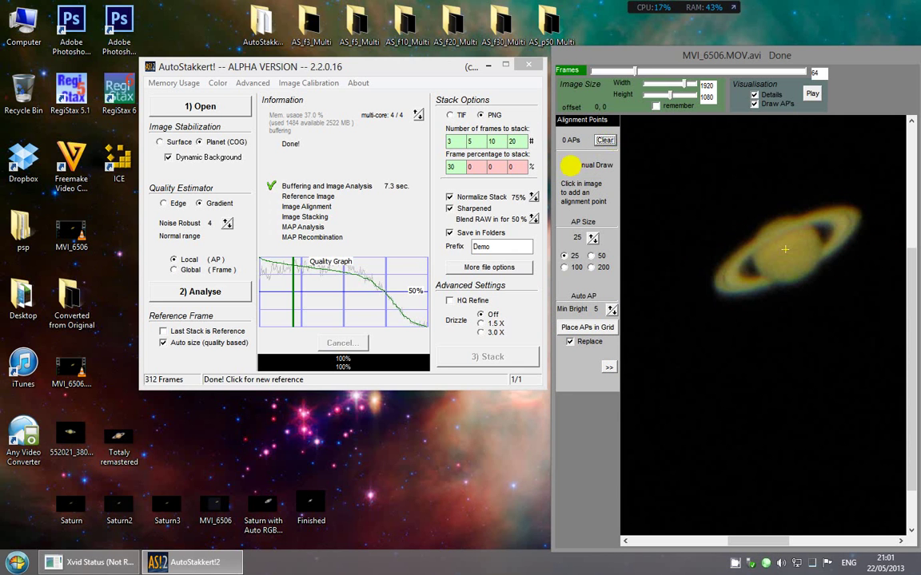
# Try drawing custom-sized alignment points by hand in Manual Draw mode over the dark gap in Saturn's left ring
pyautogui.click(565, 165)
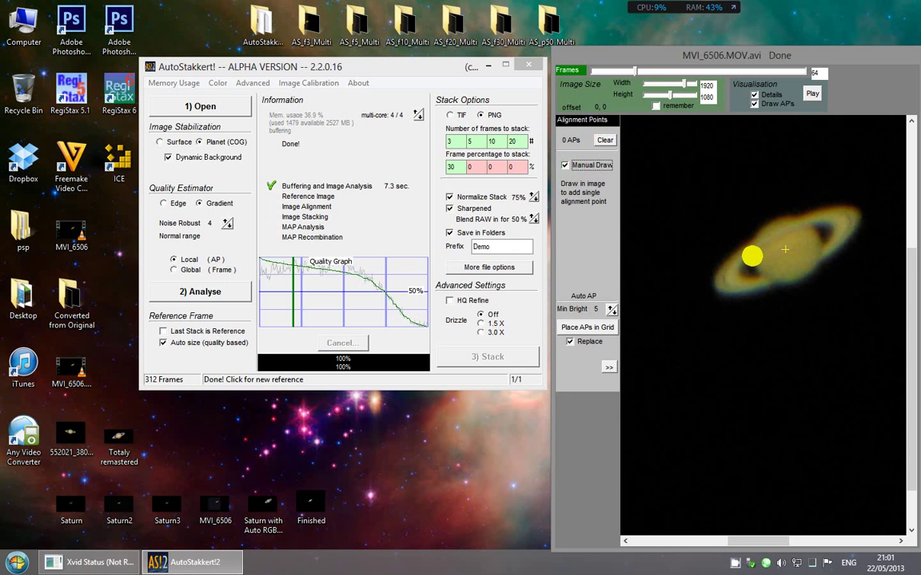
pyautogui.click(752, 255)
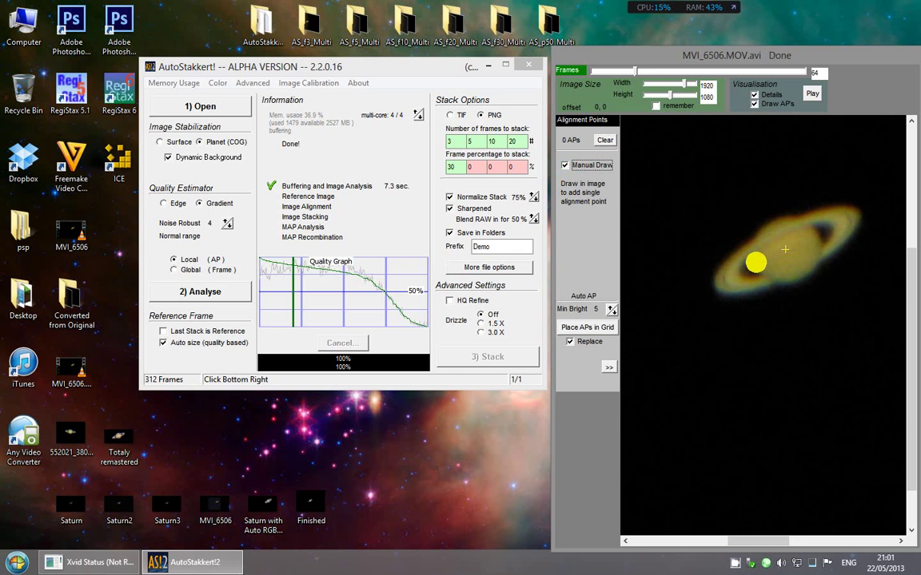
pyautogui.click(760, 272)
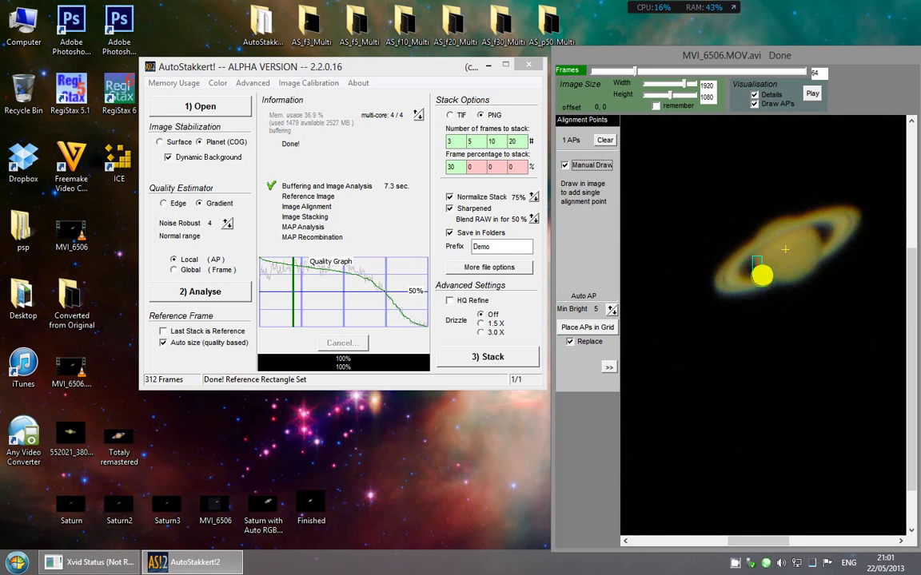
pyautogui.click(751, 262)
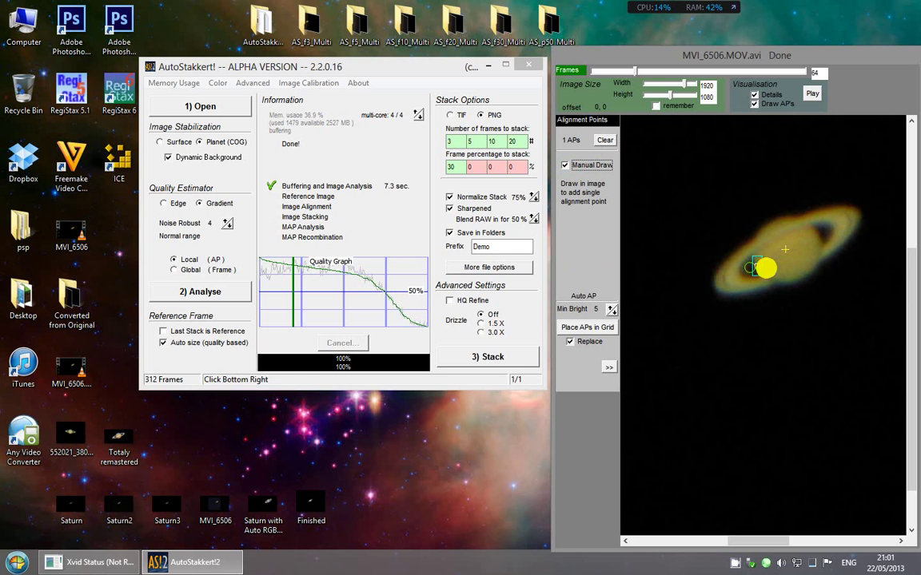
pyautogui.click(764, 267)
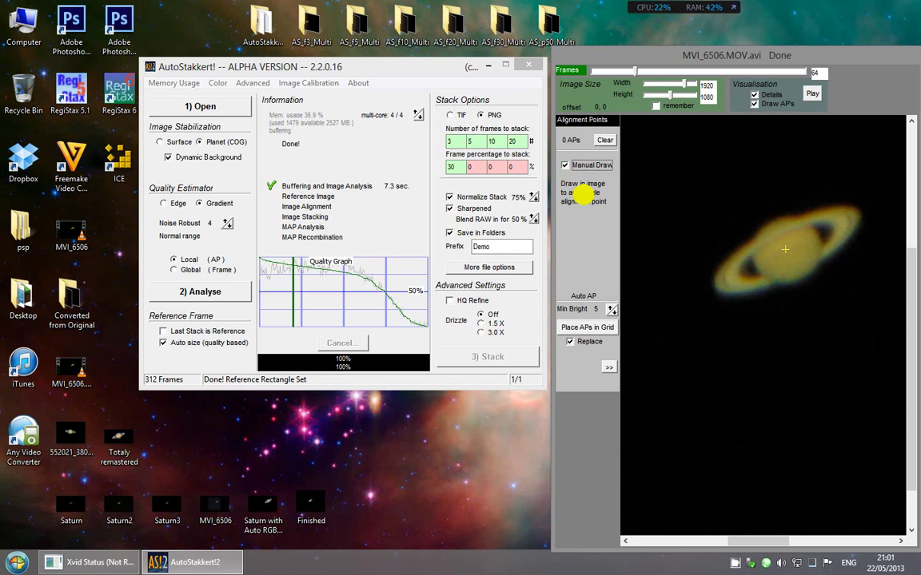
# Clear the alignment points, turn off Manual Draw, and place individual size 25 points around Saturn's left ring gap and tip
pyautogui.click(605, 139)
pyautogui.click(572, 166)
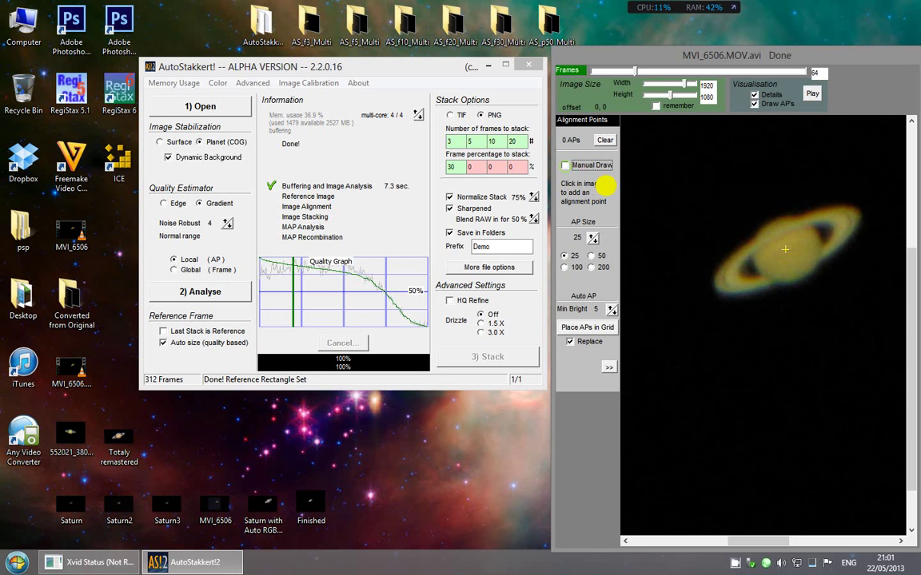
pyautogui.click(751, 257)
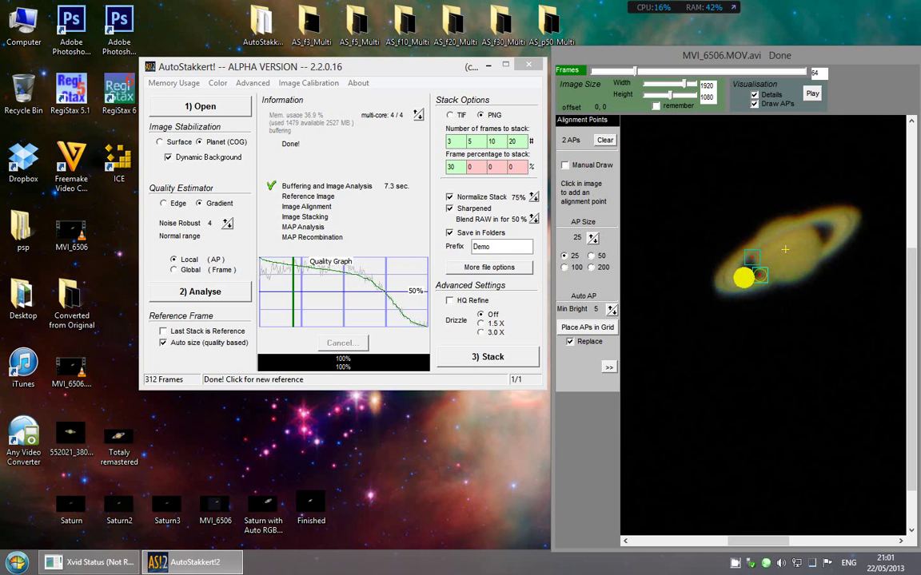
pyautogui.click(739, 272)
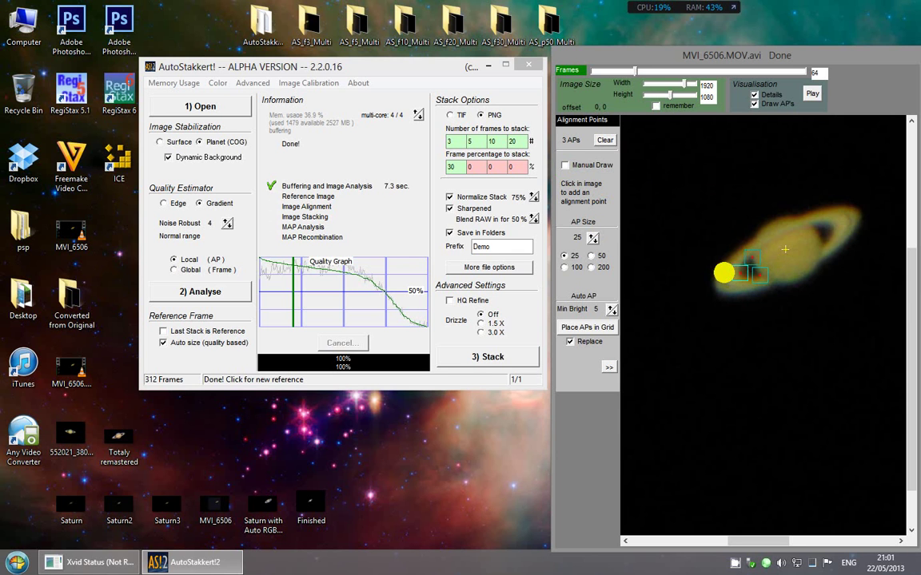
pyautogui.click(724, 272)
pyautogui.click(725, 285)
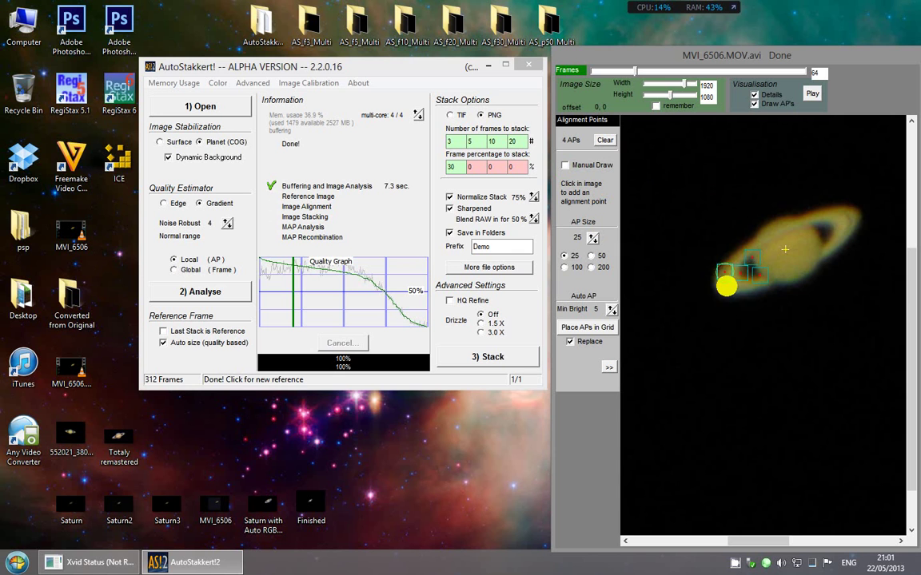
pyautogui.click(713, 278)
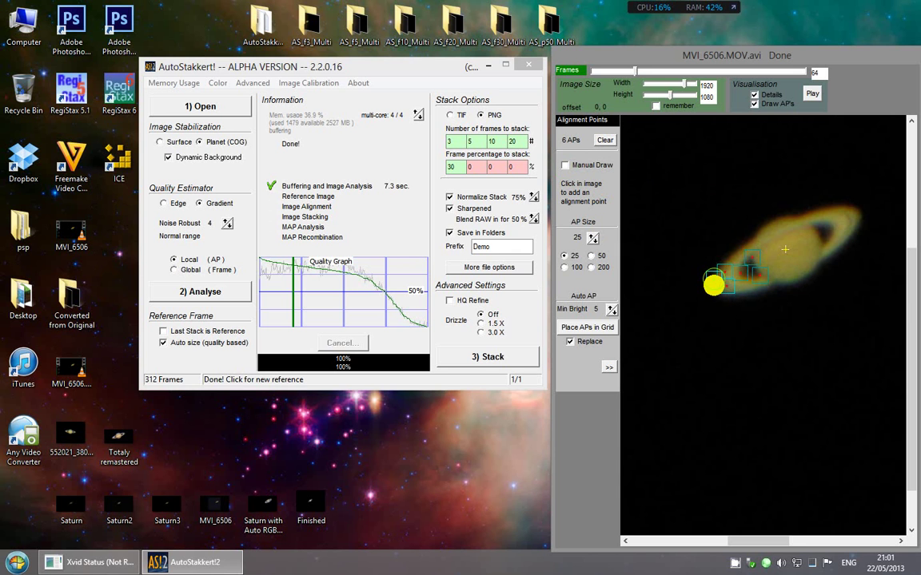
pyautogui.click(714, 290)
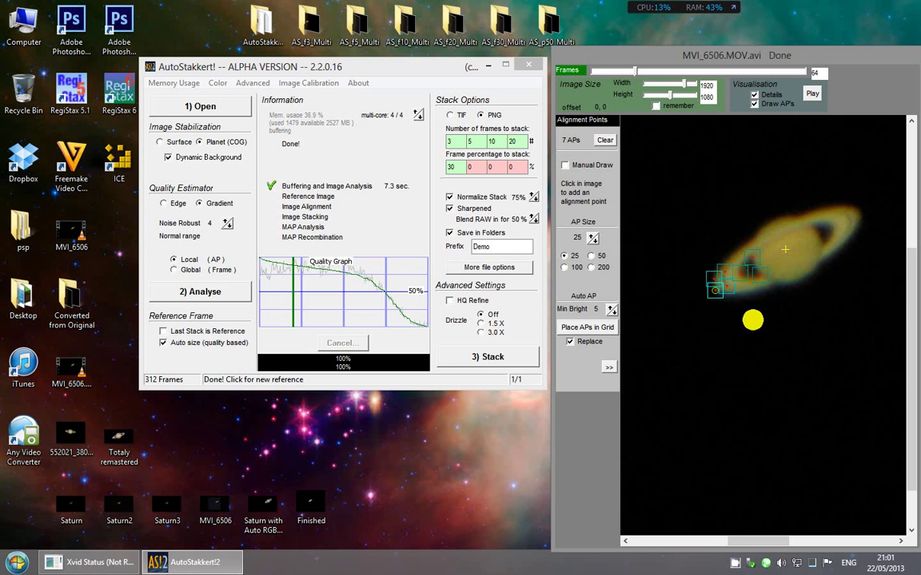
# Place size 25 alignment points along the globe's lower edge, around the right ring gap and tip, and along Saturn's upper edge
pyautogui.click(777, 284)
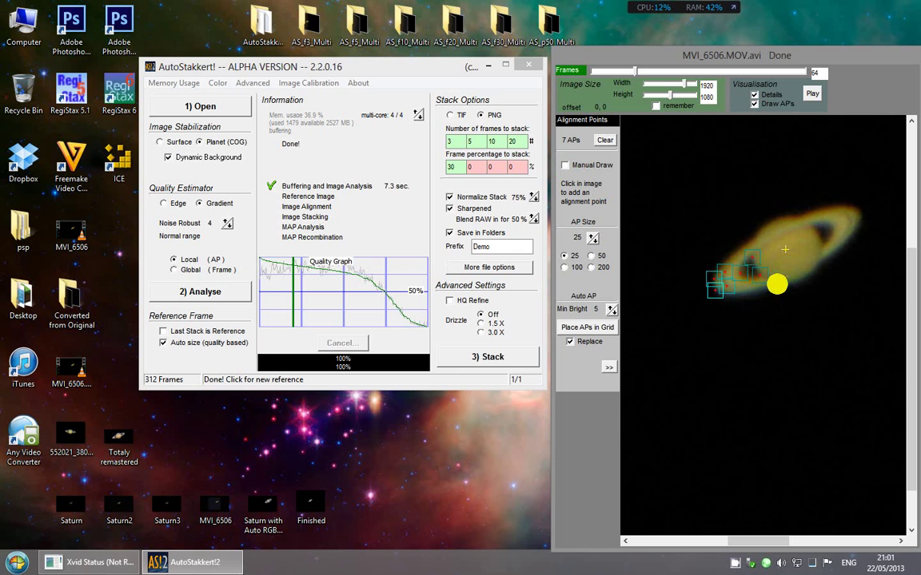
pyautogui.click(822, 261)
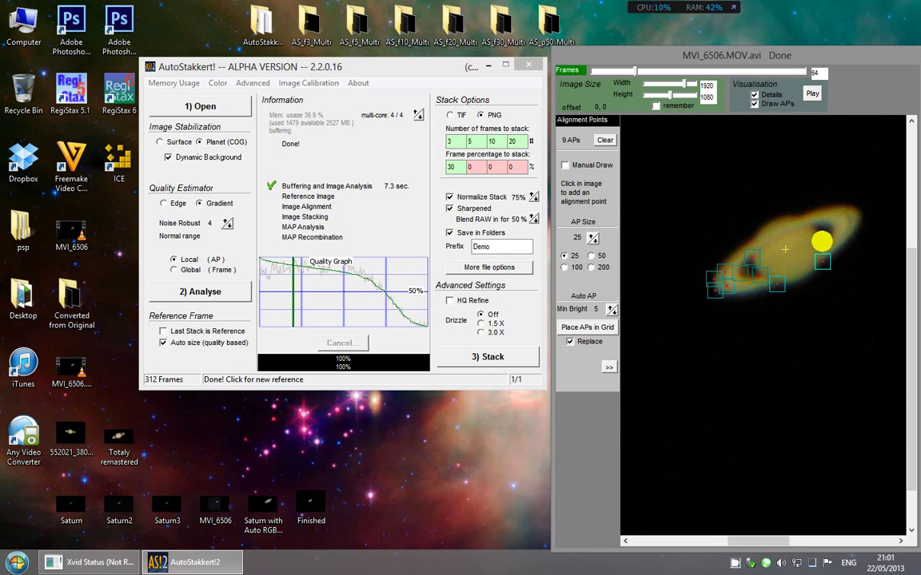
pyautogui.click(823, 243)
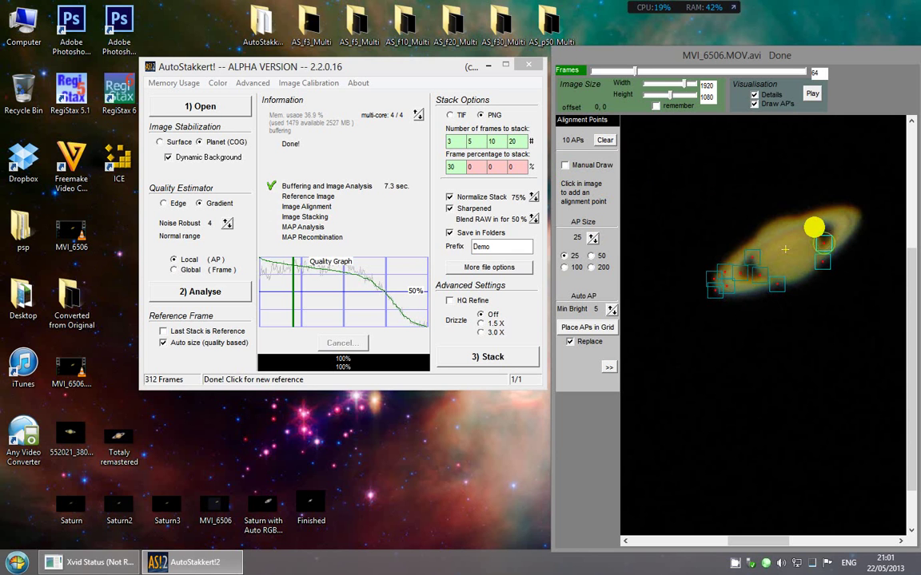
pyautogui.click(813, 226)
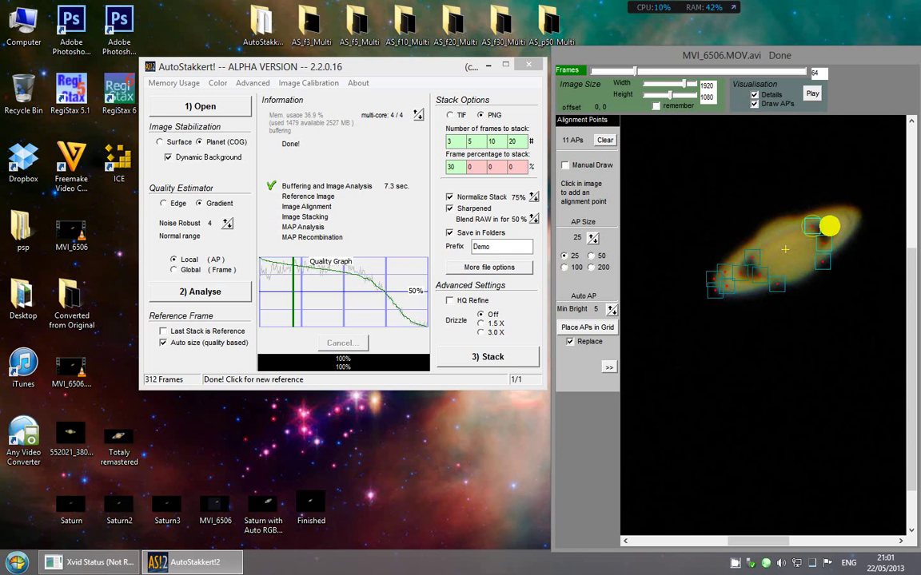
pyautogui.click(828, 225)
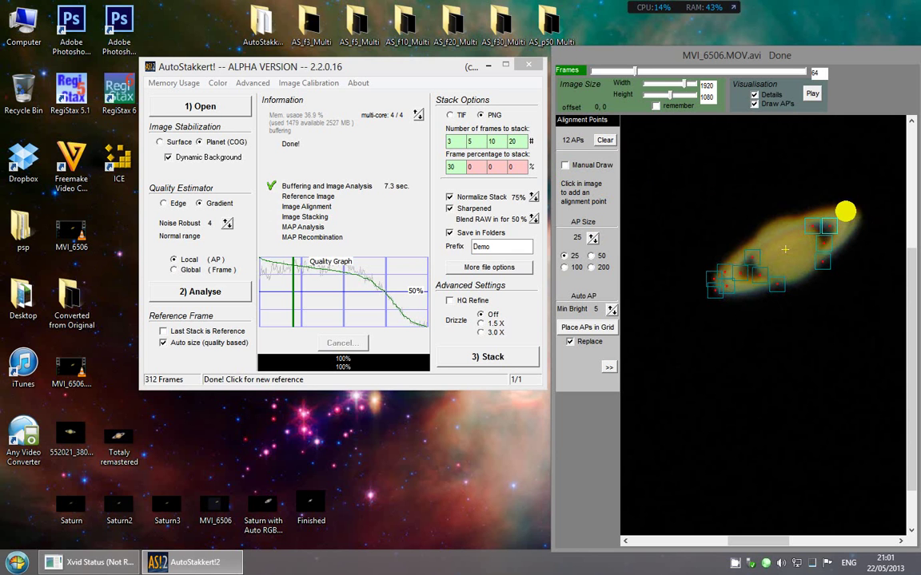
pyautogui.click(844, 212)
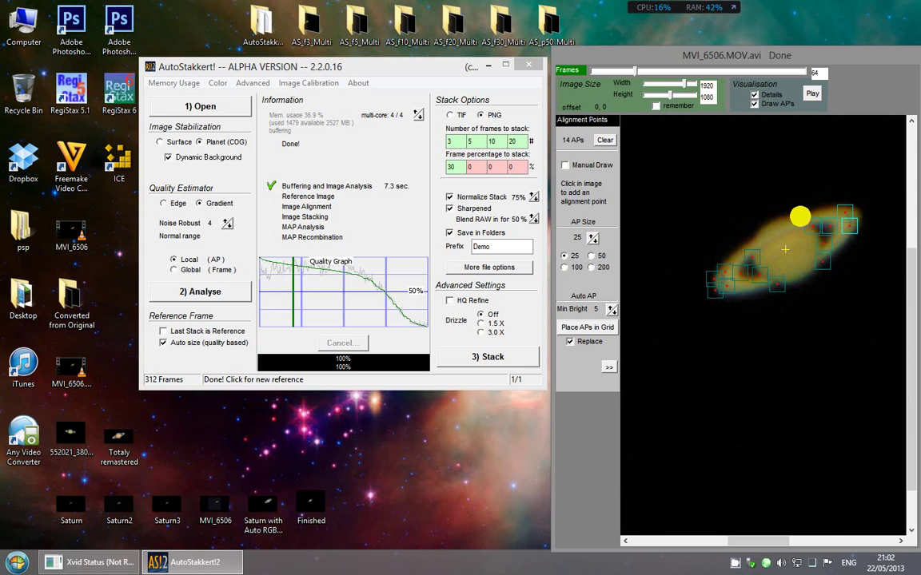
pyautogui.click(797, 216)
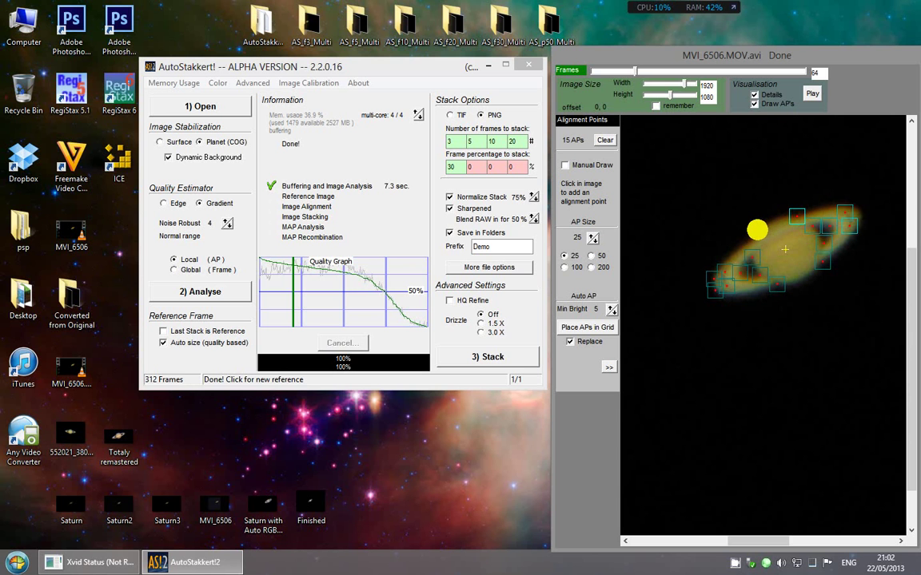
pyautogui.click(759, 230)
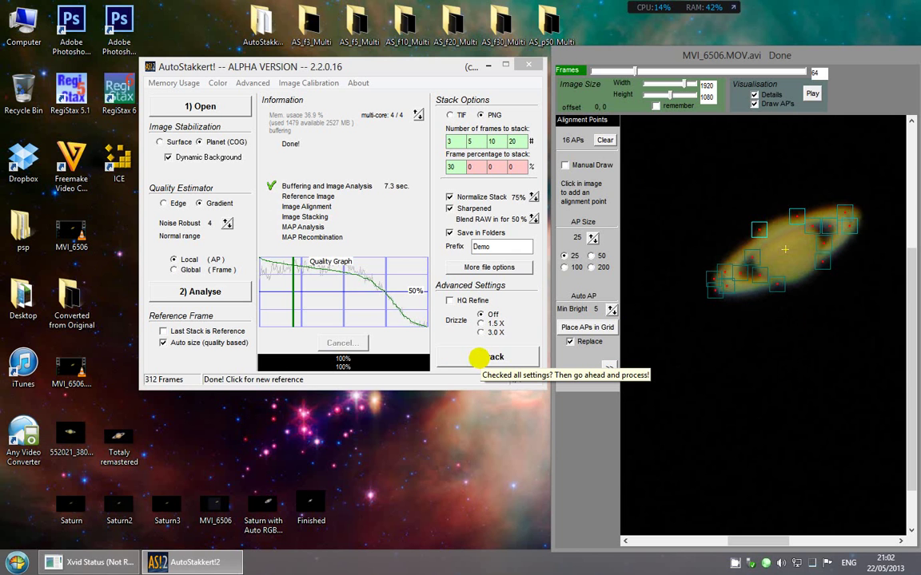
# Start stacking the Saturn frames and check AutoStakkert's running status in Task Manager while it processes
pyautogui.click(477, 359)
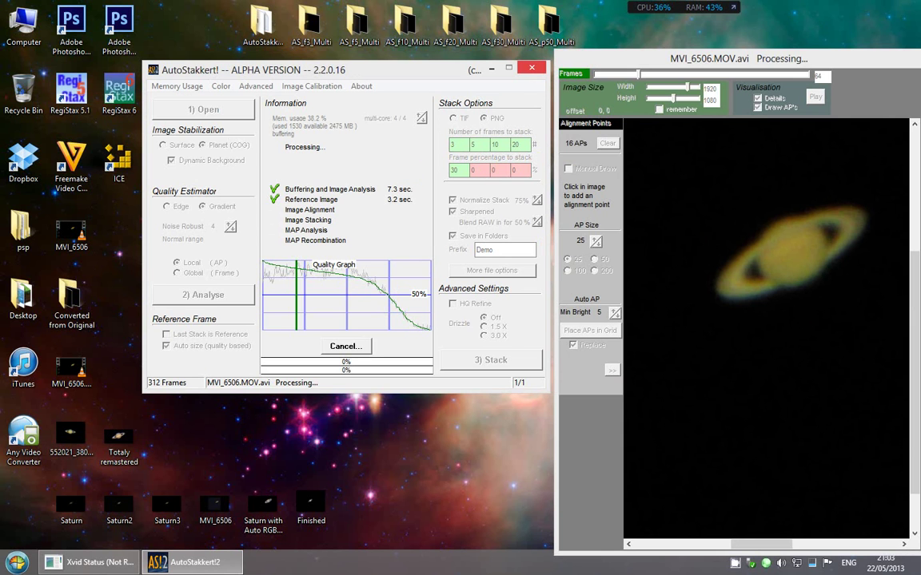
pyautogui.hotkey('ctrl', 'shift', 'Escape')
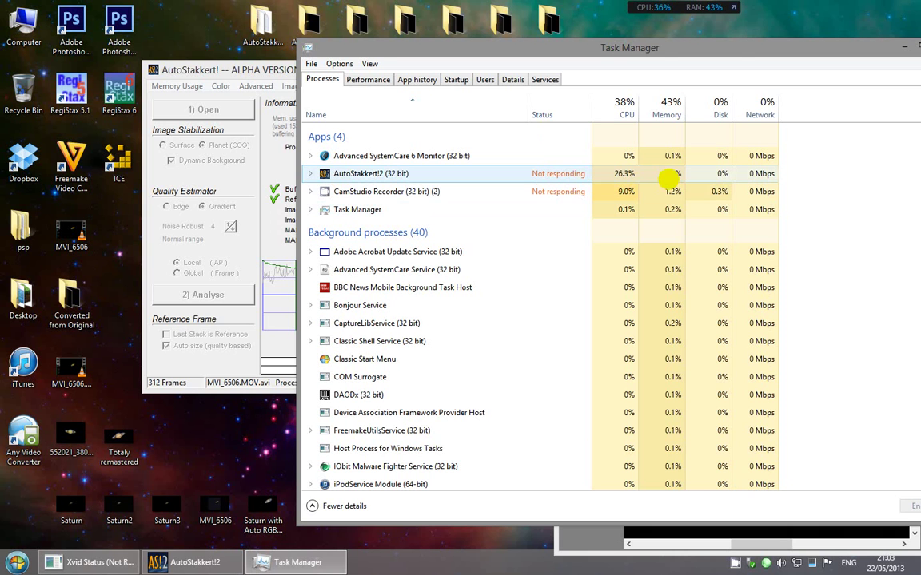
pyautogui.moveTo(767, 46); pyautogui.dragTo(617, 40)
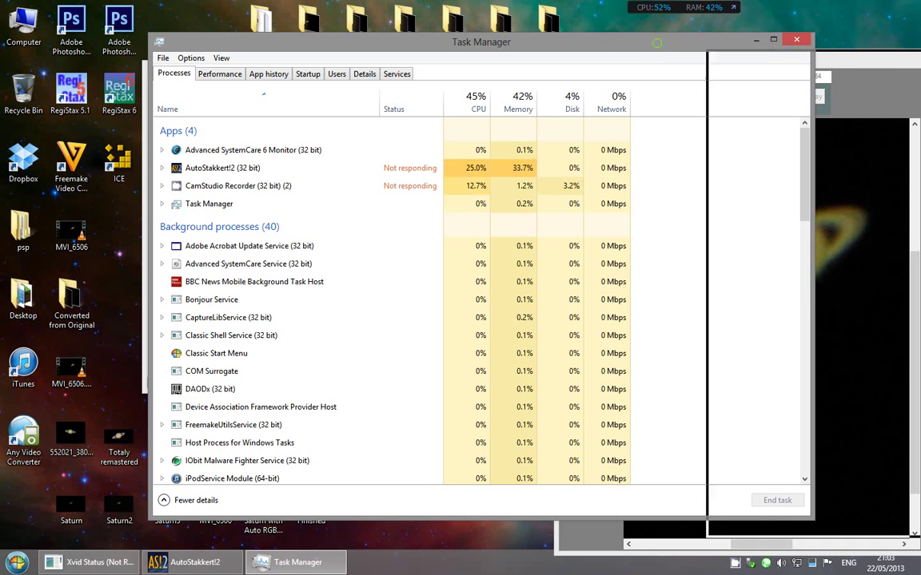
pyautogui.click(796, 40)
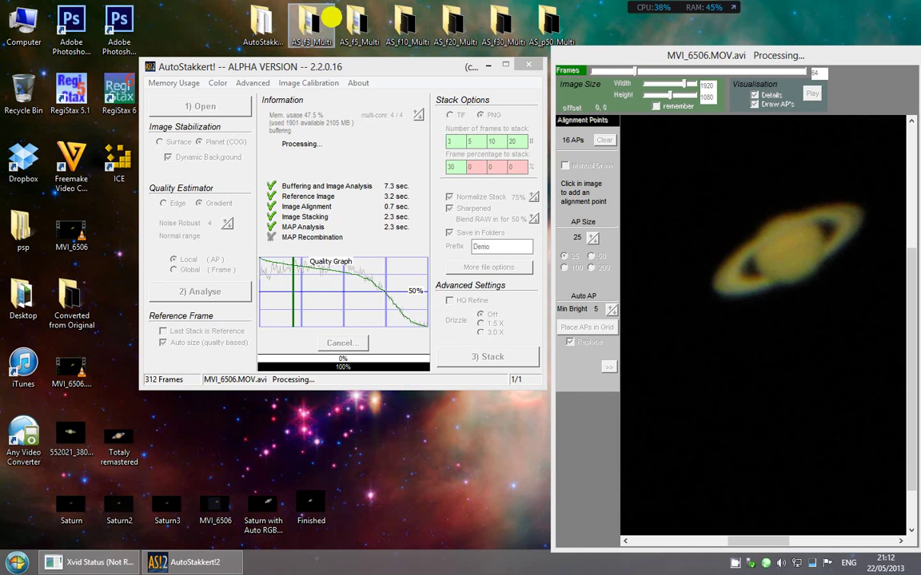
pyautogui.doubleClick(407, 26)
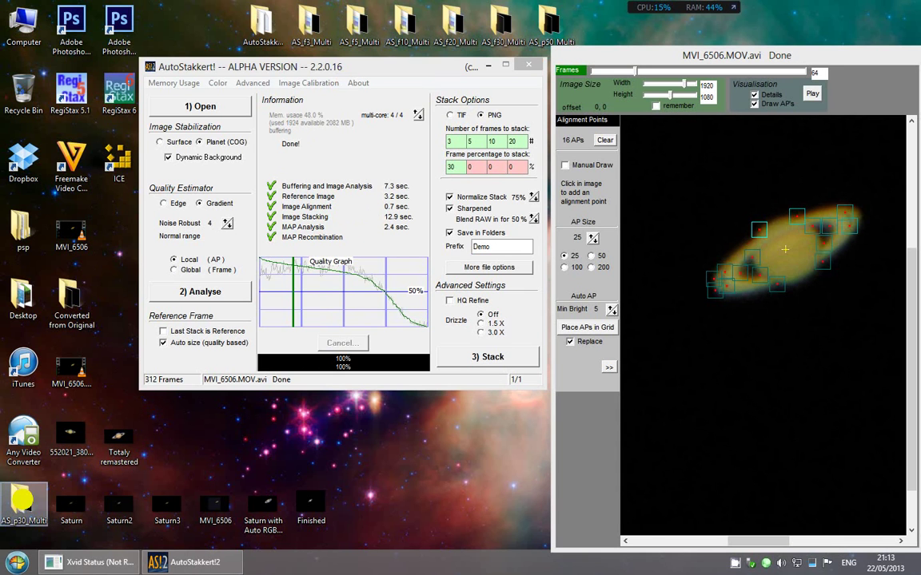
# Move the AS_p30_Multi output folder beside the other stack folders on the desktop and close AutoStakkert
pyautogui.moveTo(22, 499); pyautogui.dragTo(608, 17)
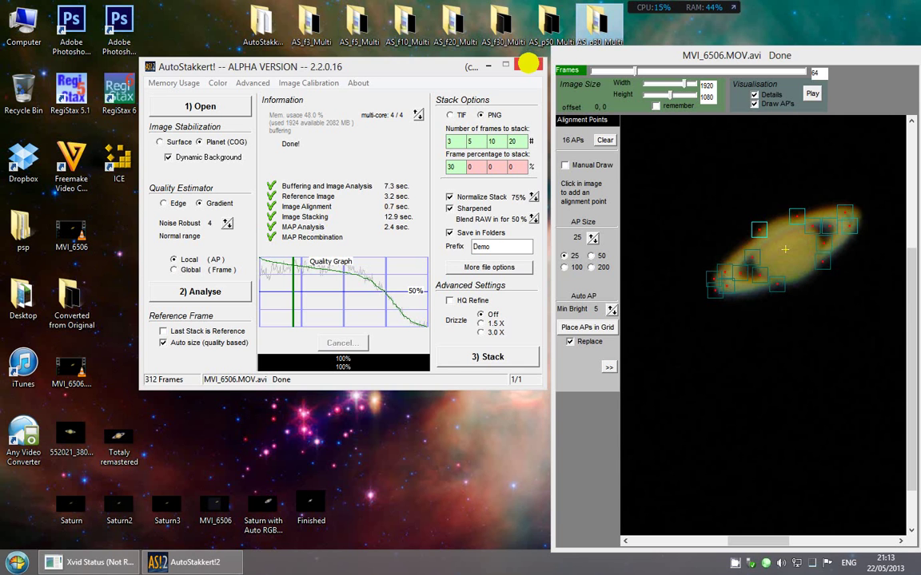
pyautogui.click(528, 64)
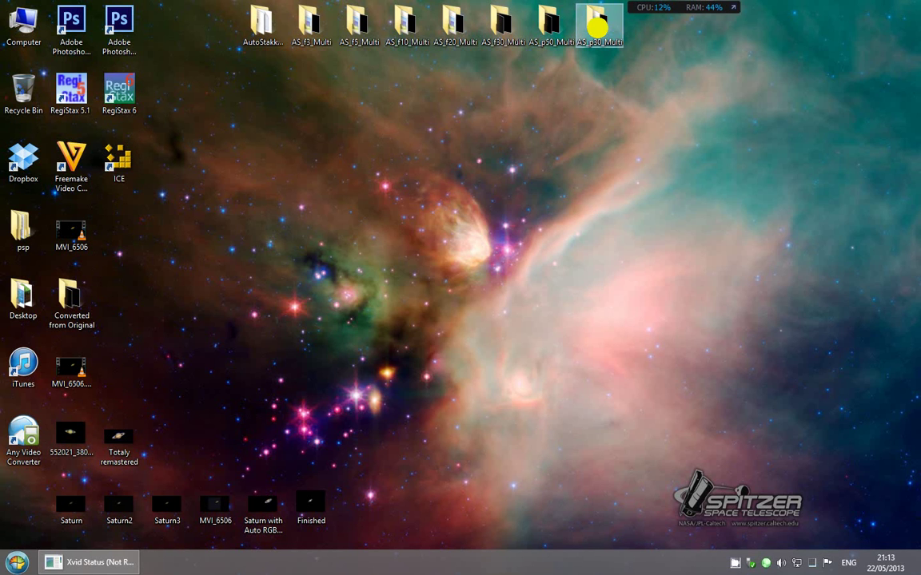
# Open the AS_p30_Multi folder and examine its Demo PNG stacks
pyautogui.doubleClick(596, 23)
pyautogui.rightClick(353, 222)
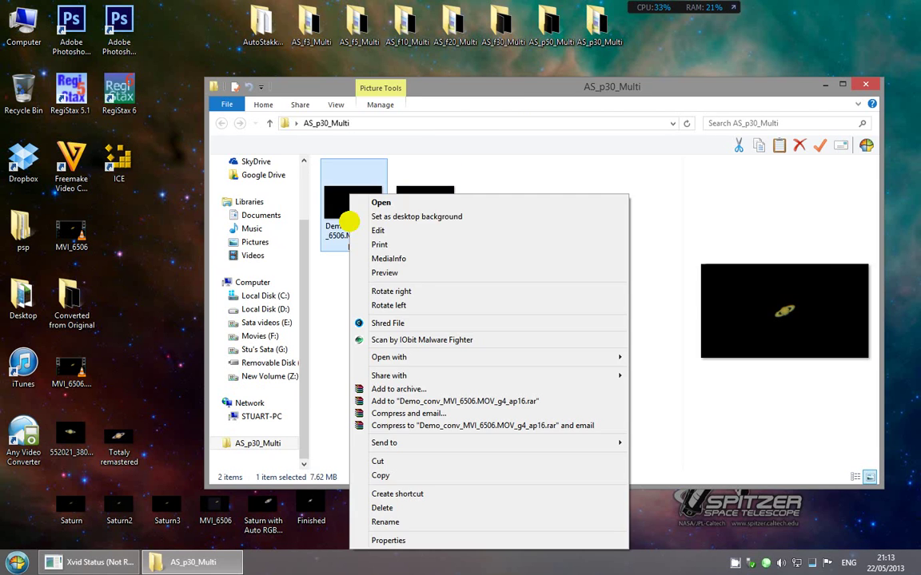
pyautogui.click(486, 178)
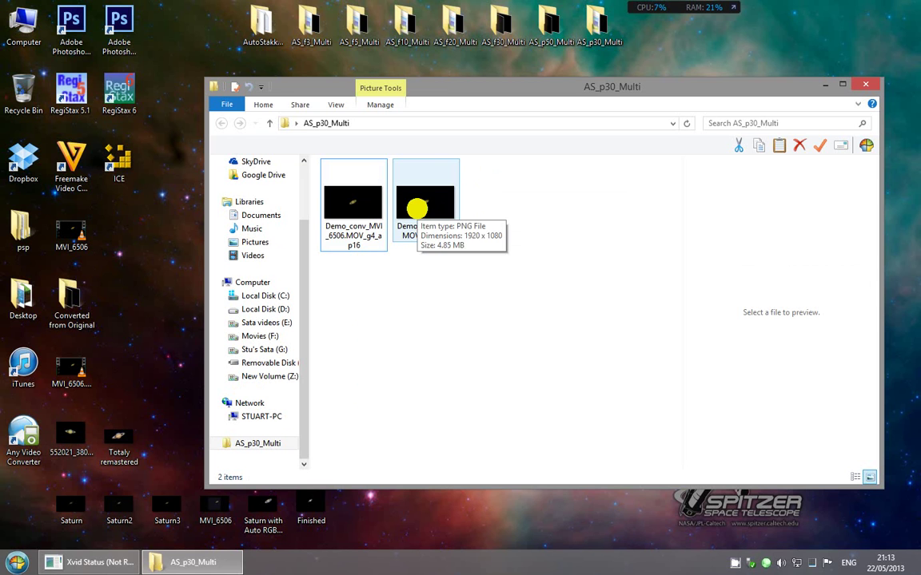
# Open the Demo_conv_MVI_6506.MOV_g4_ap16 stack in Windows Photo Viewer and examine Saturn's globe and rings up close
pyautogui.click(327, 124)
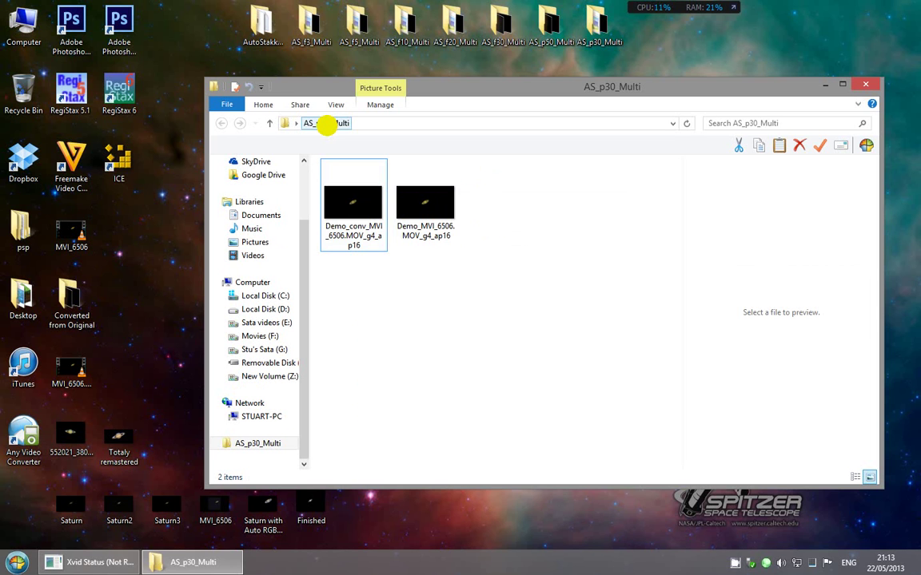
pyautogui.click(317, 258)
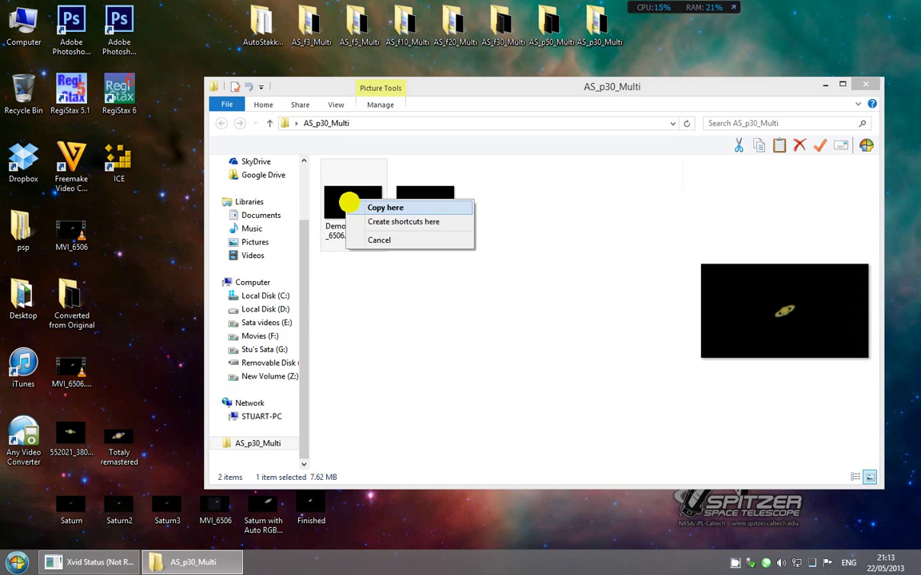
pyautogui.click(339, 200)
pyautogui.rightClick(339, 195)
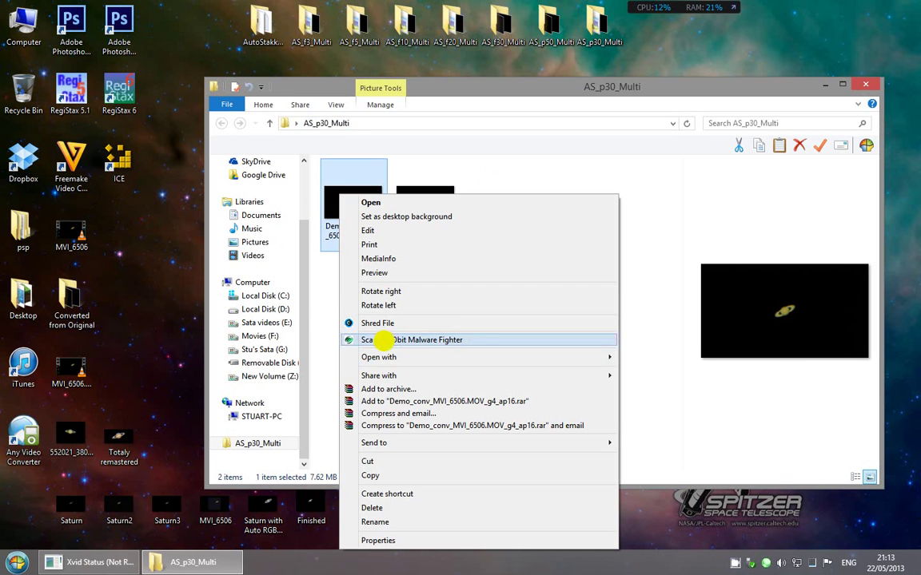
pyautogui.moveTo(586, 357)
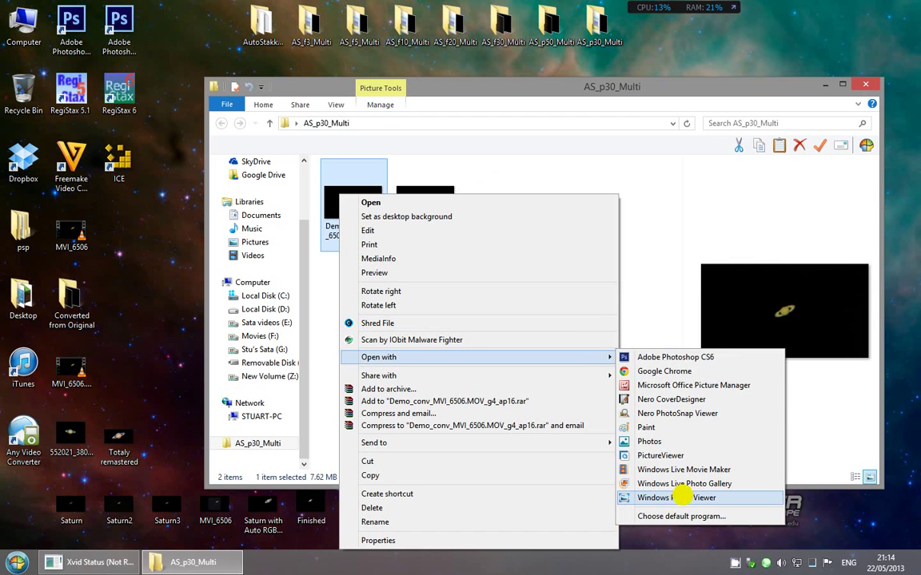
pyautogui.click(684, 497)
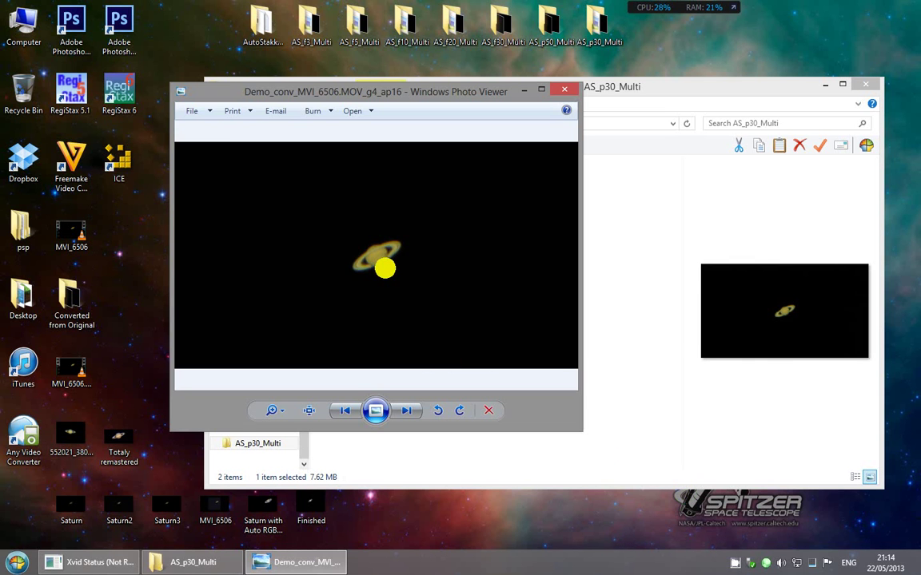
pyautogui.scroll(2, 385, 269)
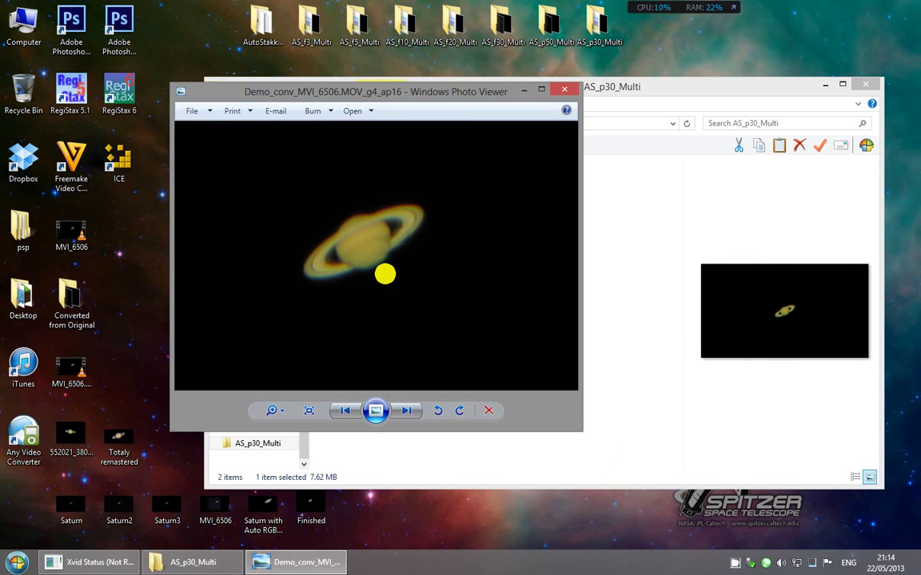
pyautogui.scroll(-3, 384, 274)
pyautogui.scroll(4, 389, 274)
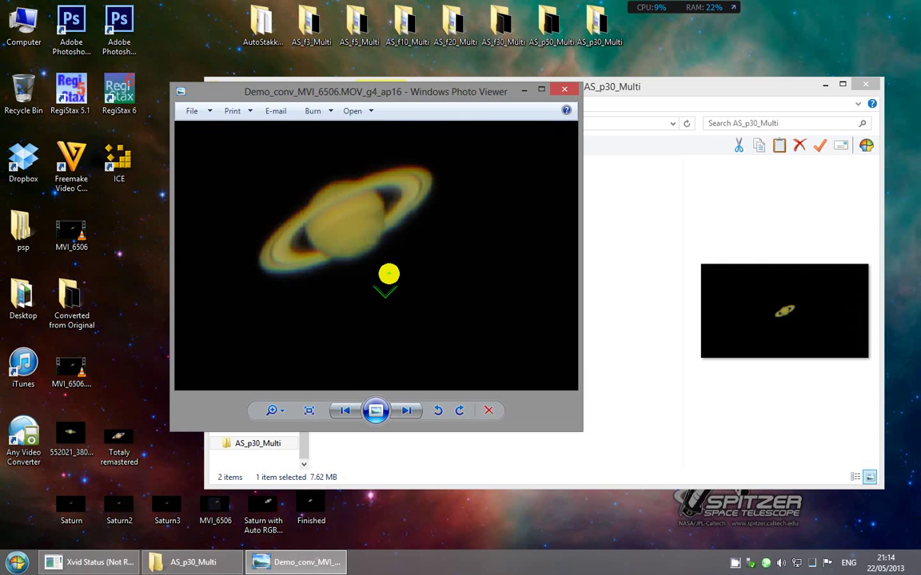
pyautogui.scroll(-3, 389, 274)
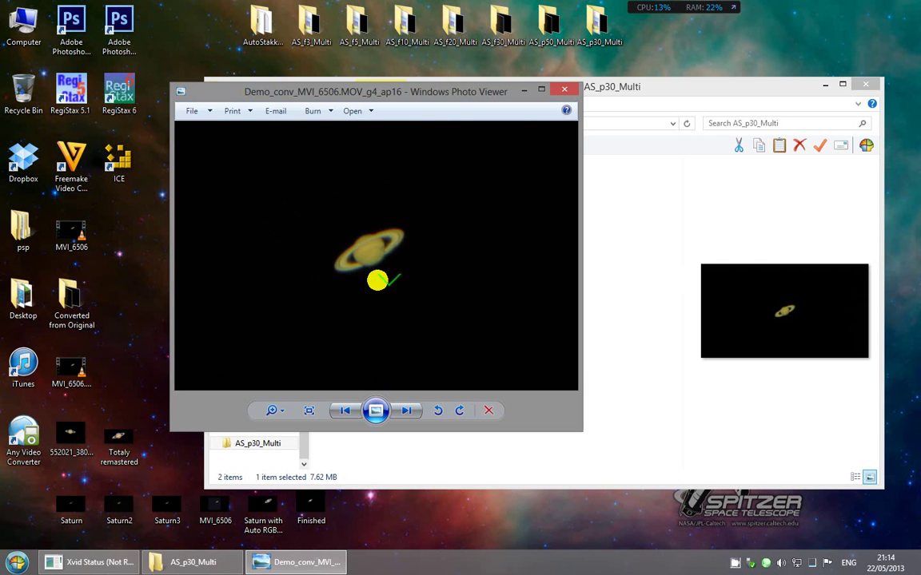
pyautogui.scroll(-1, 405, 250)
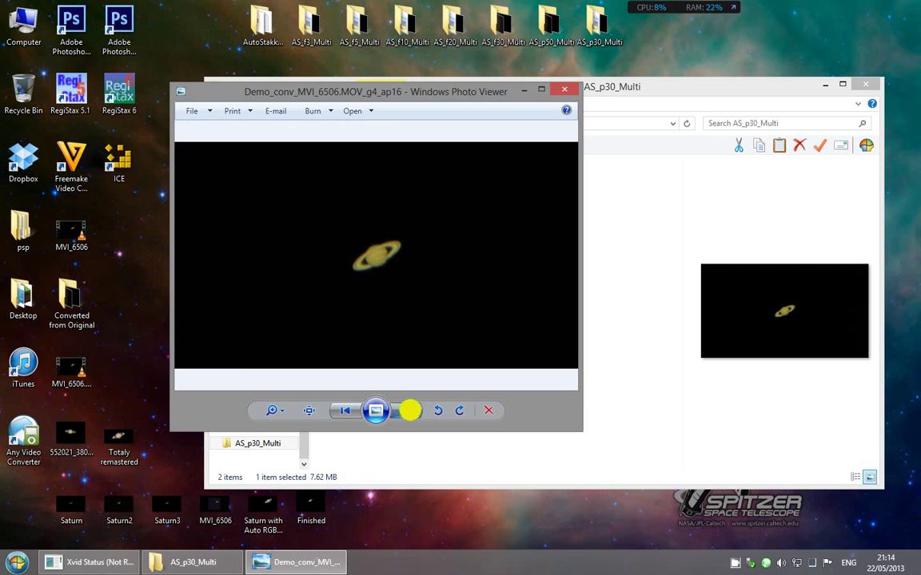
# Compare the Demo_MVI_6506.MOV_g4_ap16 stack with the Demo_conv version, and close the viewer and the AS_p30_Multi folder
pyautogui.click(410, 410)
pyautogui.scroll(2, 388, 262)
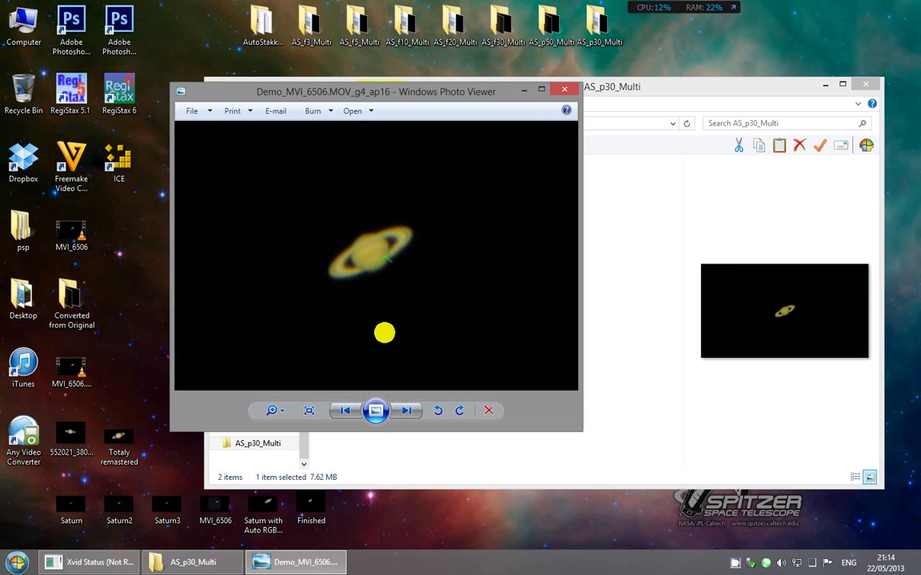
pyautogui.scroll(1, 393, 265)
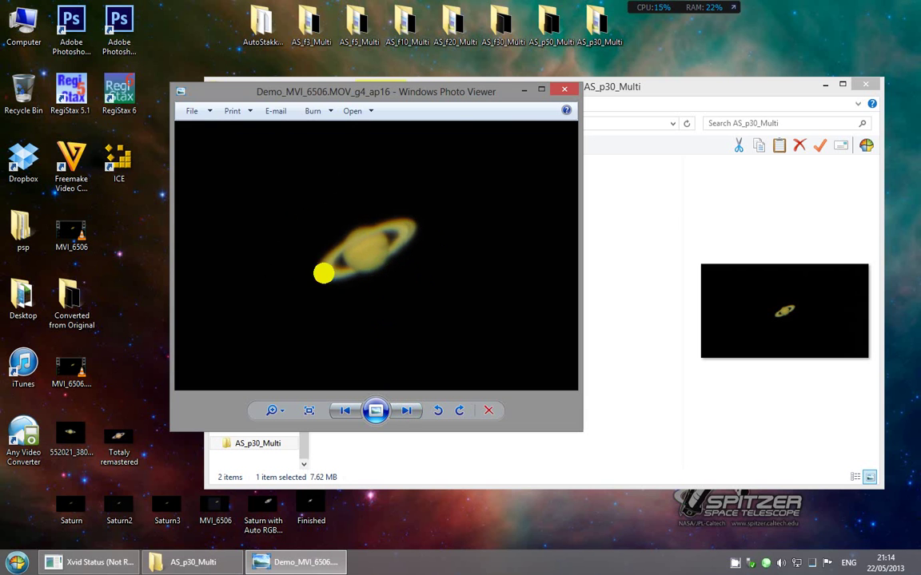
pyautogui.scroll(-2, 383, 264)
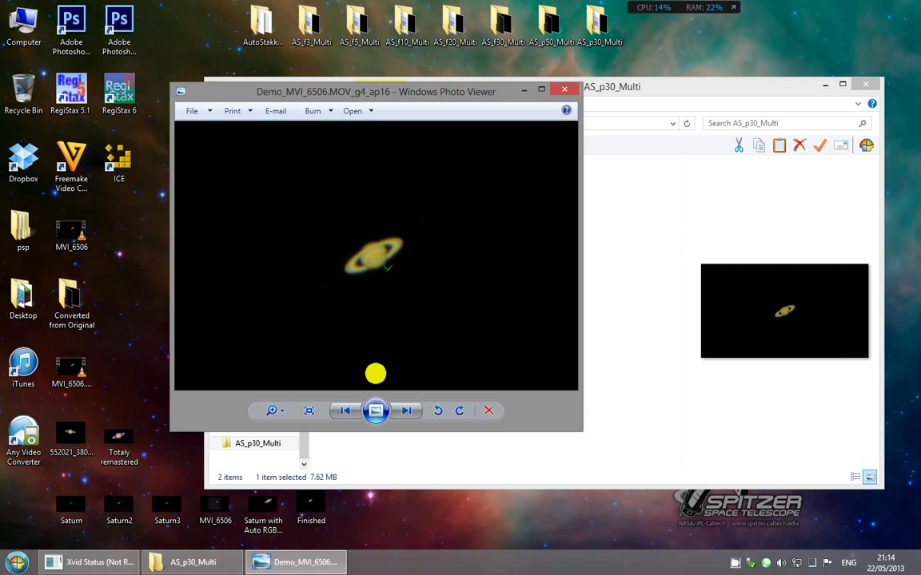
pyautogui.click(346, 410)
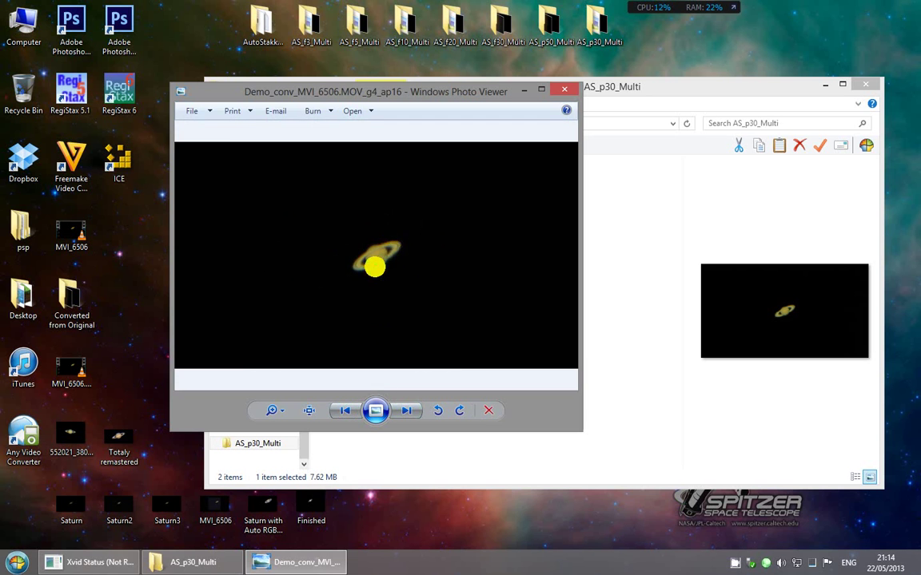
pyautogui.scroll(1, 375, 266)
pyautogui.click(564, 90)
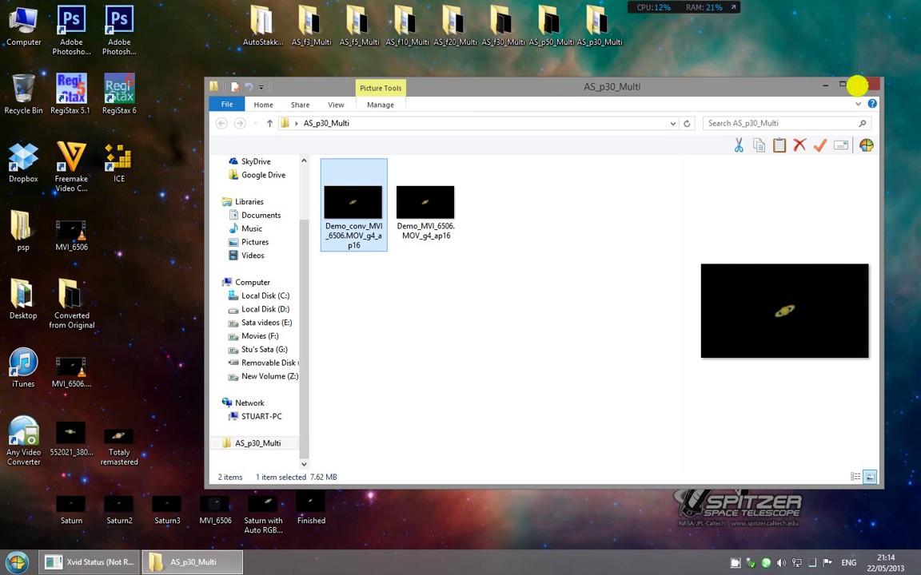
pyautogui.click(871, 85)
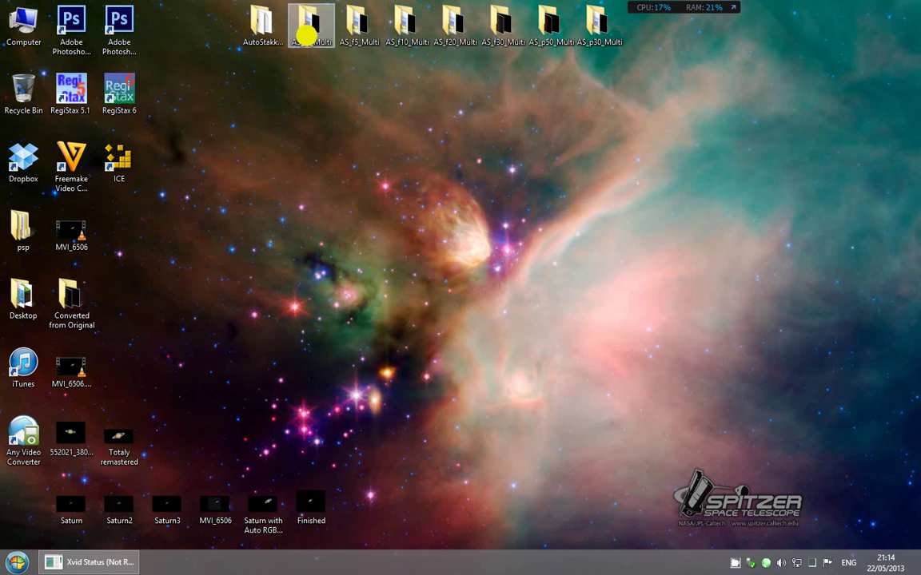
# Move the AutoStakkert folder beside the Photoshop shortcuts and place AS_p30_Multi below the row of stack folders on the desktop
pyautogui.moveTo(262, 25); pyautogui.dragTo(164, 29)
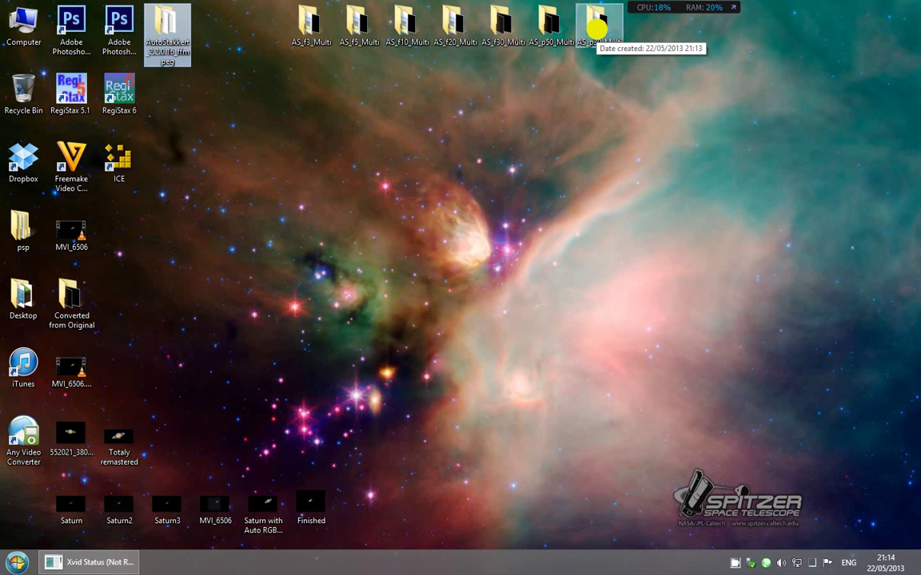
pyautogui.moveTo(609, 27); pyautogui.dragTo(509, 84)
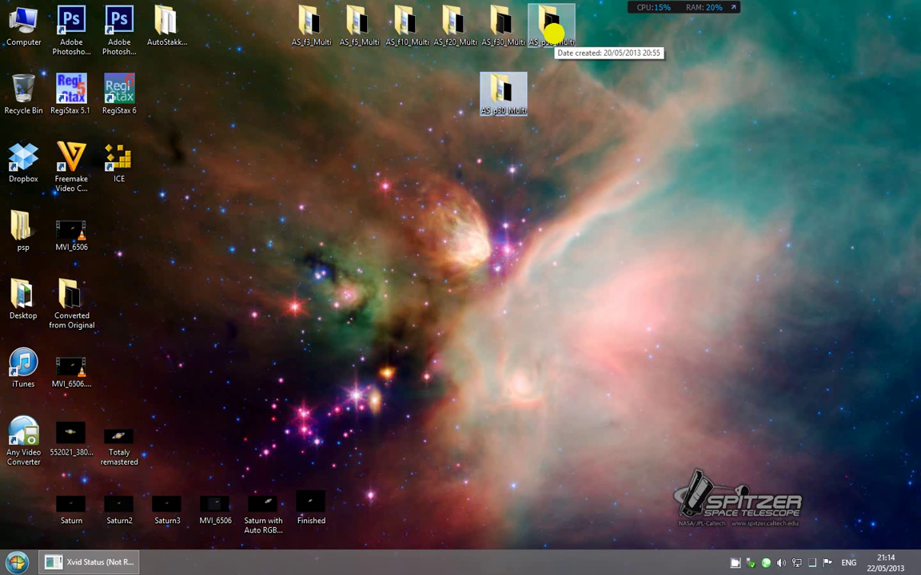
# Review the AS_p50_Multi stacks in Windows Photo Viewer, starting from MVI_6506.avi_g6_ap23, and close the viewer and folder
pyautogui.doubleClick(551, 32)
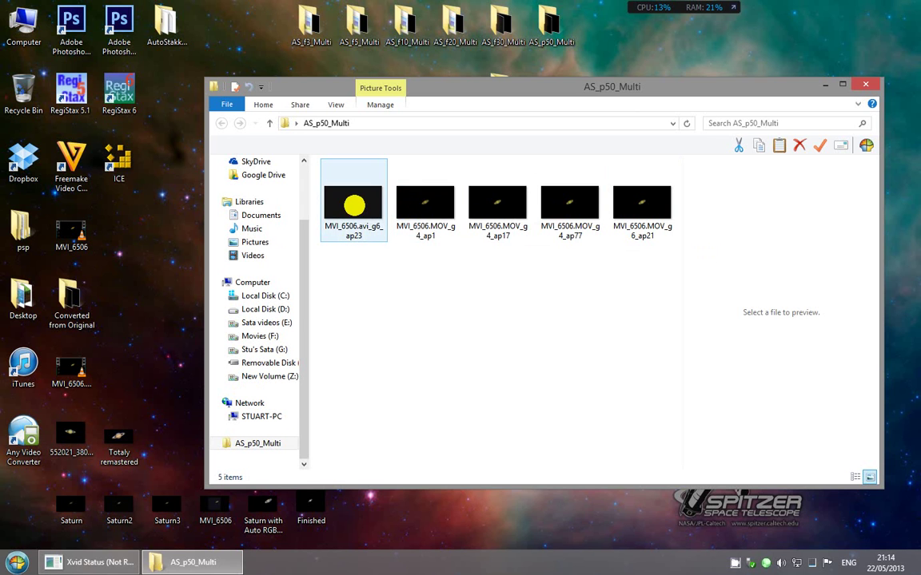
pyautogui.rightClick(354, 206)
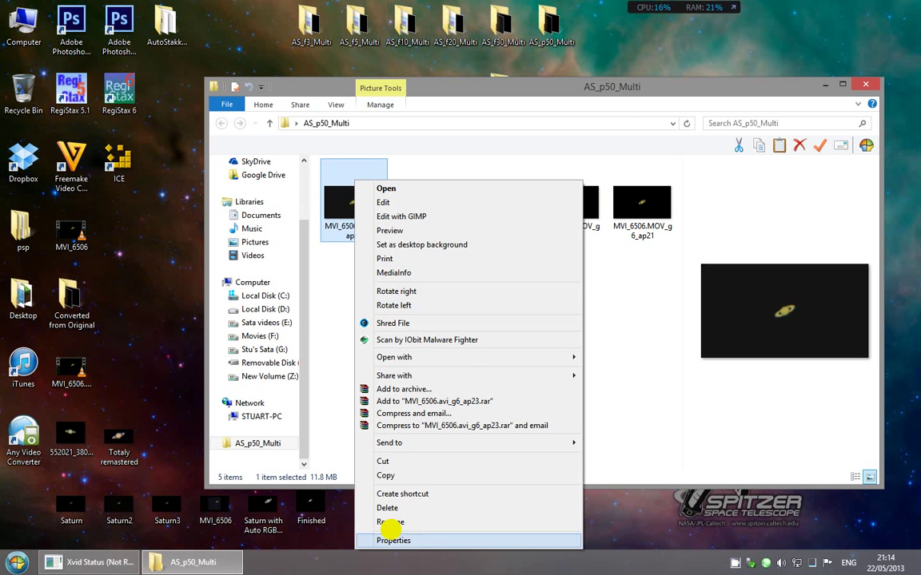
pyautogui.moveTo(569, 356)
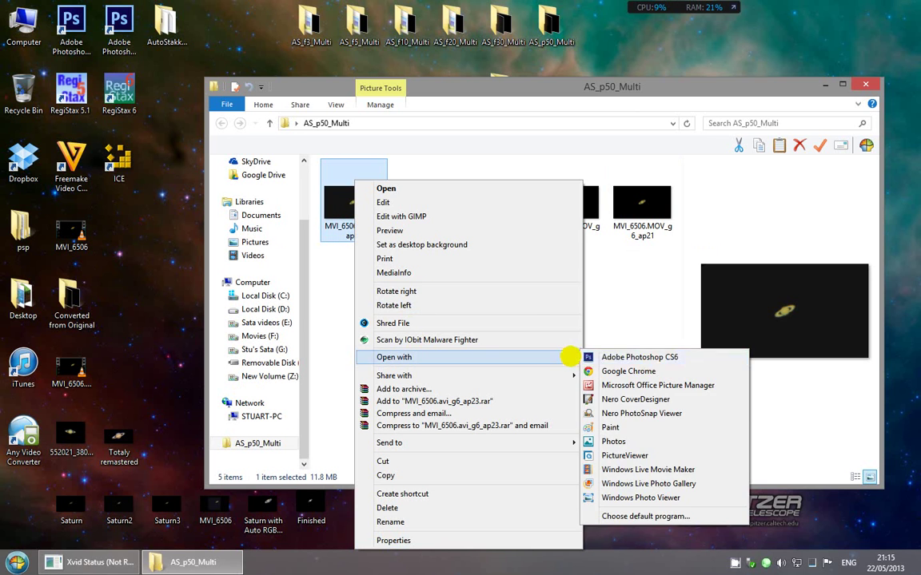
pyautogui.click(660, 498)
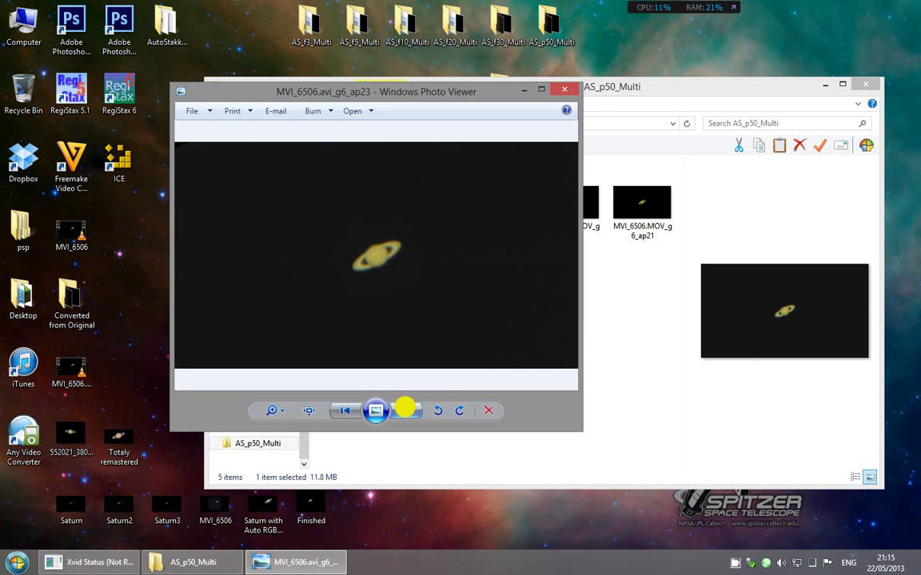
pyautogui.click(405, 410)
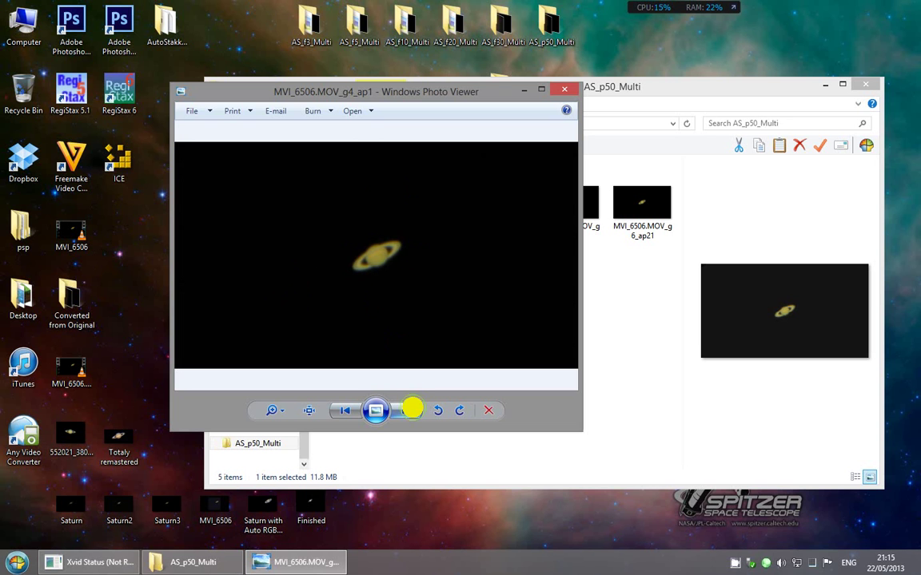
pyautogui.click(412, 409)
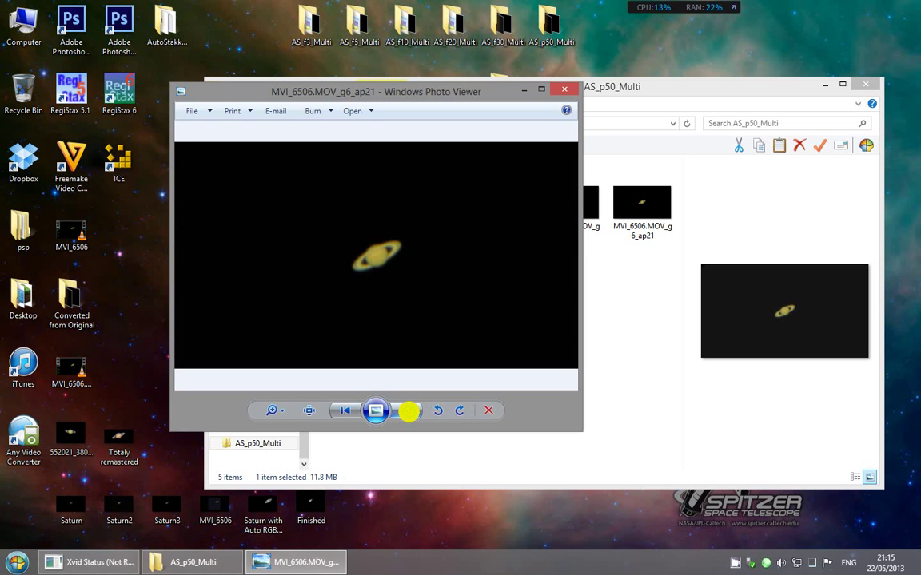
pyautogui.click(409, 411)
pyautogui.click(408, 411)
pyautogui.click(409, 411)
pyautogui.click(408, 411)
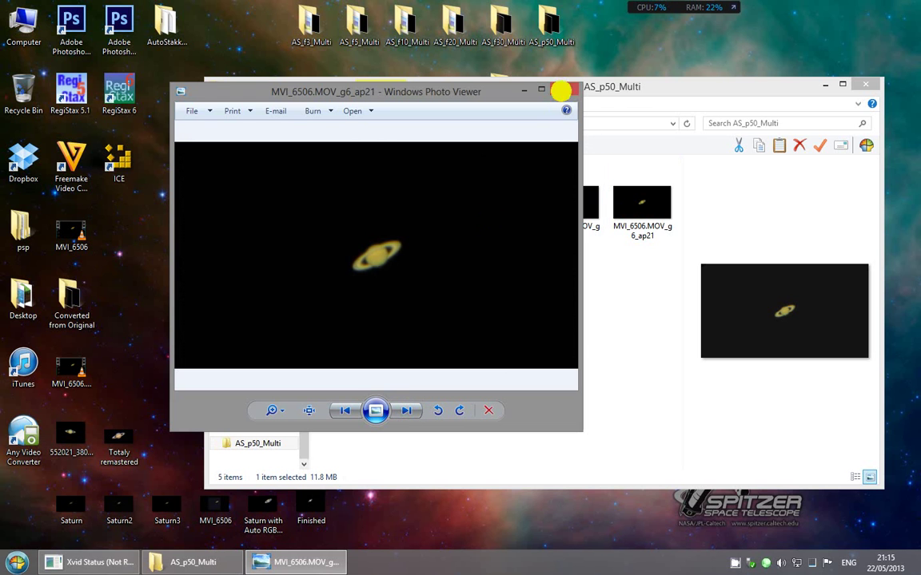
pyautogui.click(563, 92)
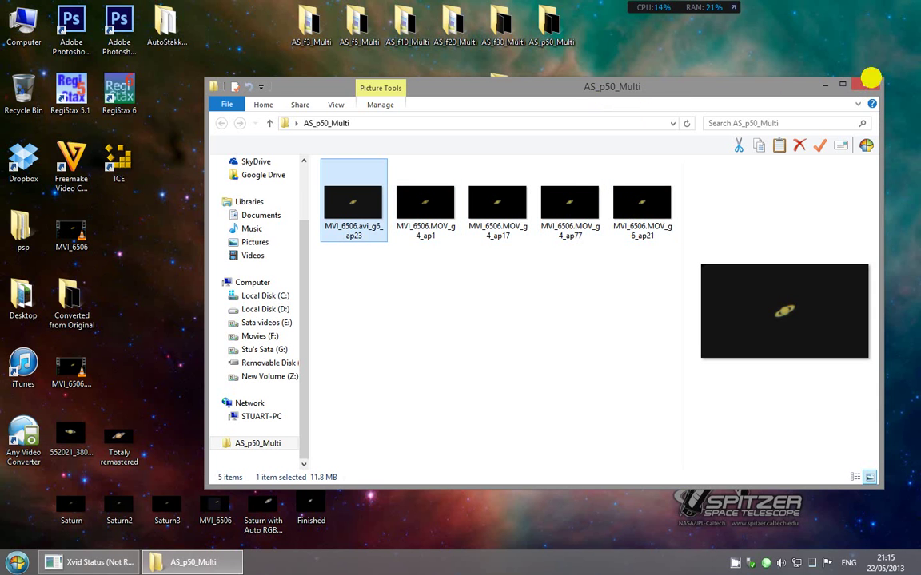
pyautogui.click(868, 84)
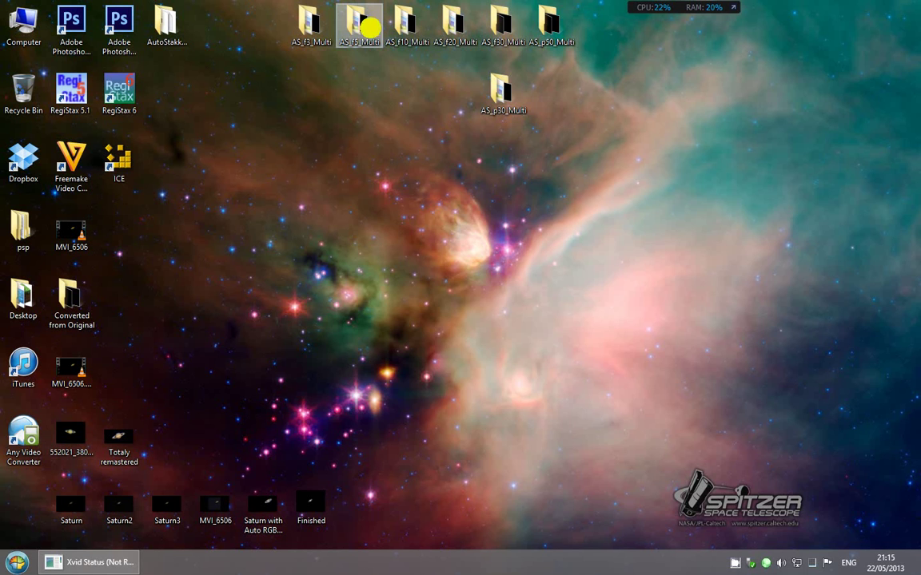
# Open Demo_conv_MVI_6506.MOV_g4_ap16 from the AS_f5_Multi folder in Windows Photo Viewer and examine Saturn up close
pyautogui.doubleClick(354, 31)
pyautogui.click(366, 205)
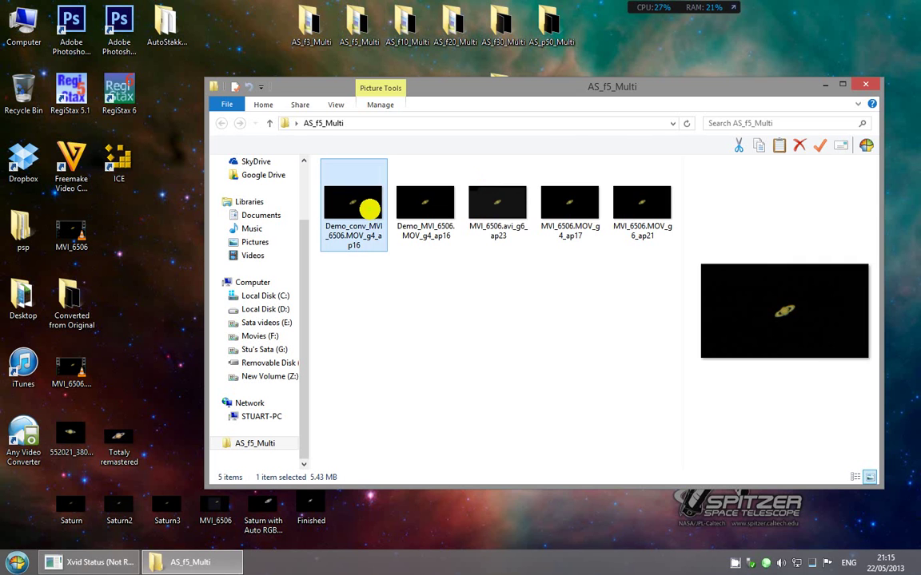
pyautogui.rightClick(369, 201)
pyautogui.moveTo(541, 360)
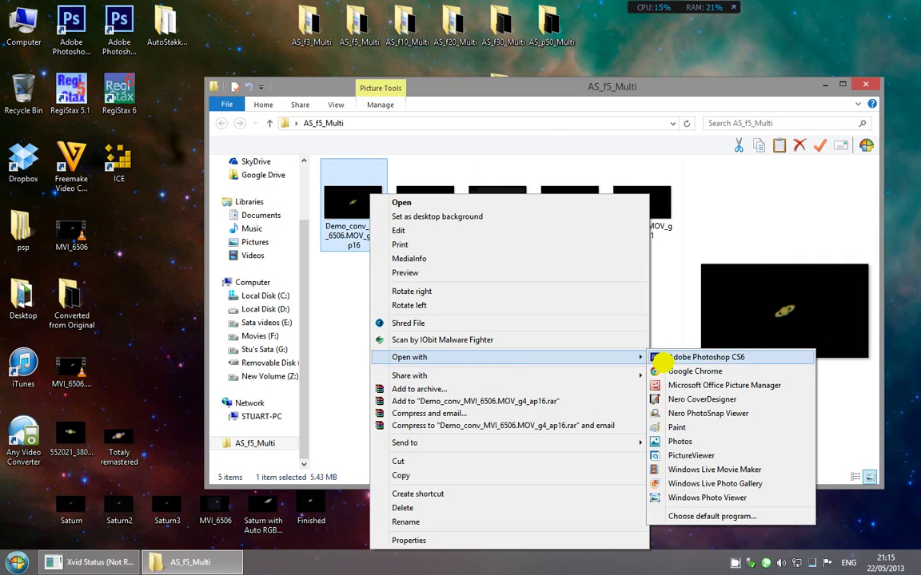
pyautogui.click(686, 497)
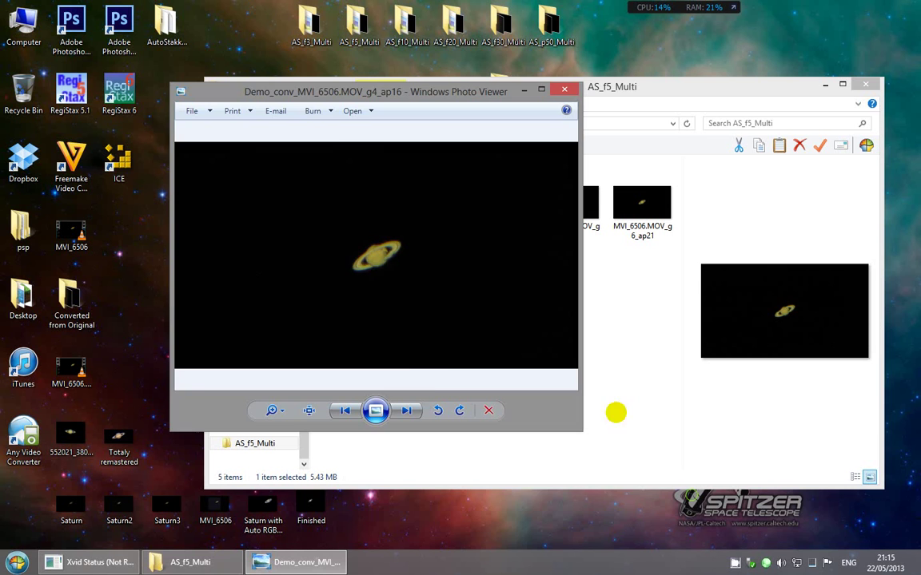
pyautogui.scroll(2, 387, 269)
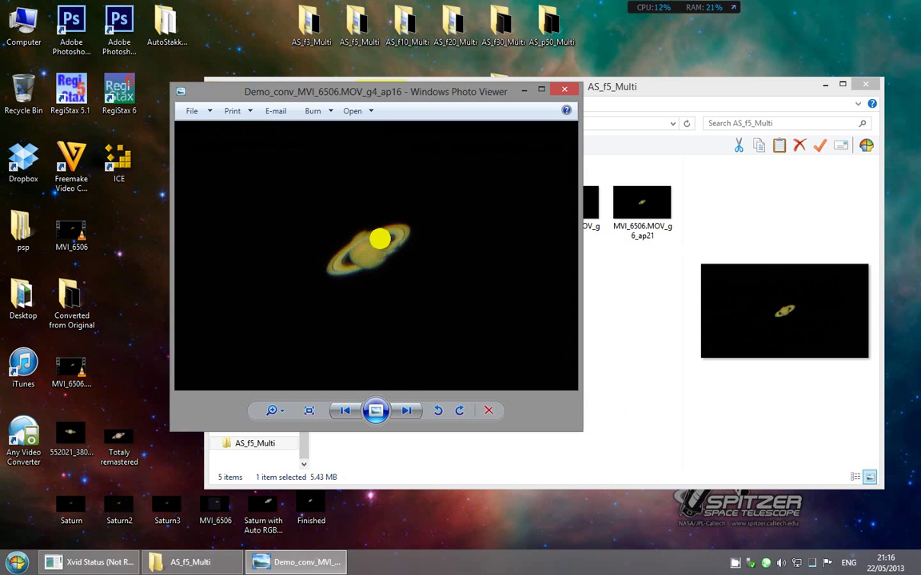
# Cycle through the AS_f5_Multi stacks to compare the Demo, MOV and avi versions of Saturn
pyautogui.click(408, 409)
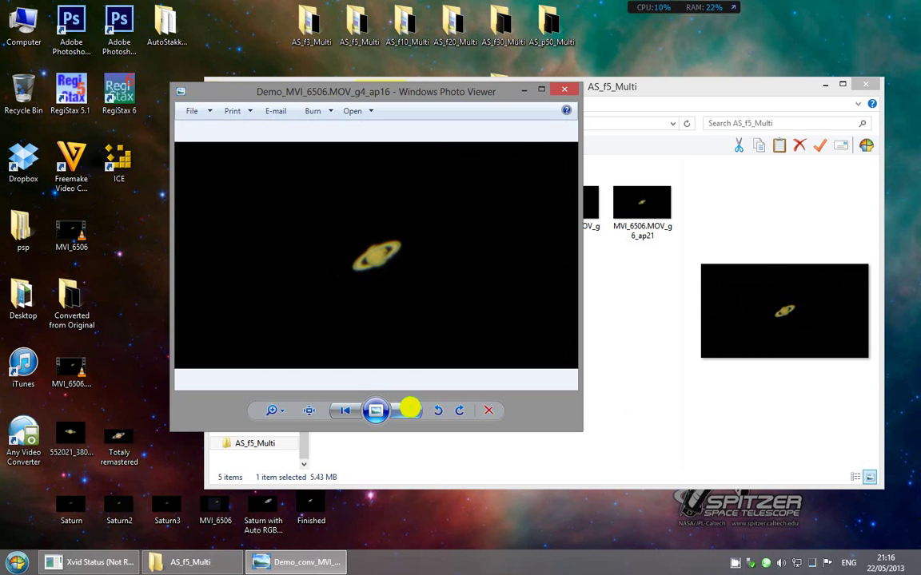
pyautogui.click(410, 409)
pyautogui.click(410, 409)
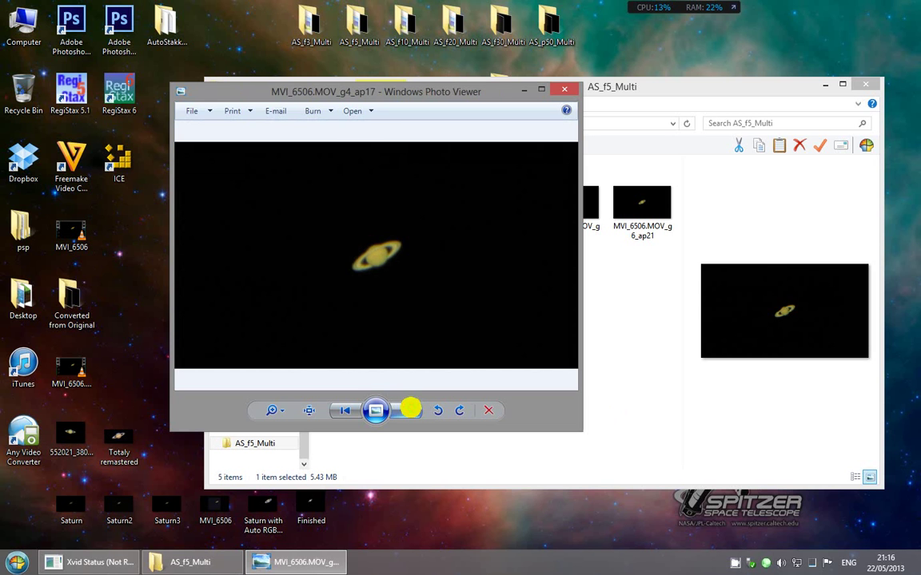
pyautogui.click(410, 409)
pyautogui.click(410, 409)
pyautogui.click(410, 409)
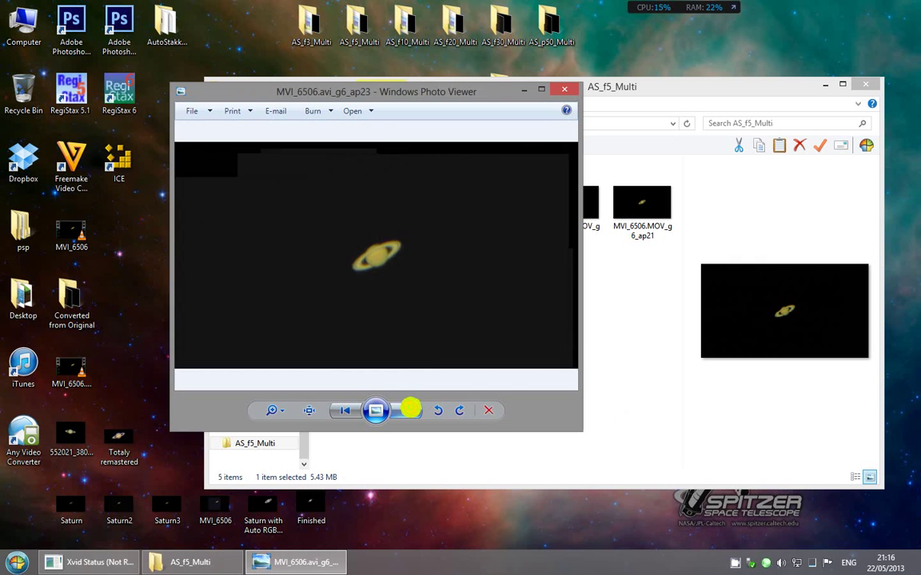
pyautogui.click(410, 409)
pyautogui.click(410, 409)
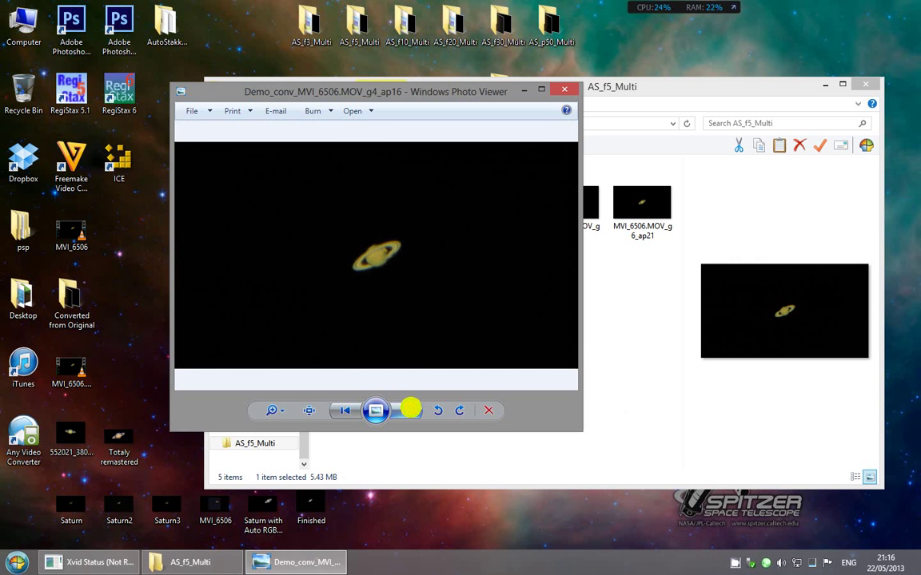
pyautogui.click(410, 409)
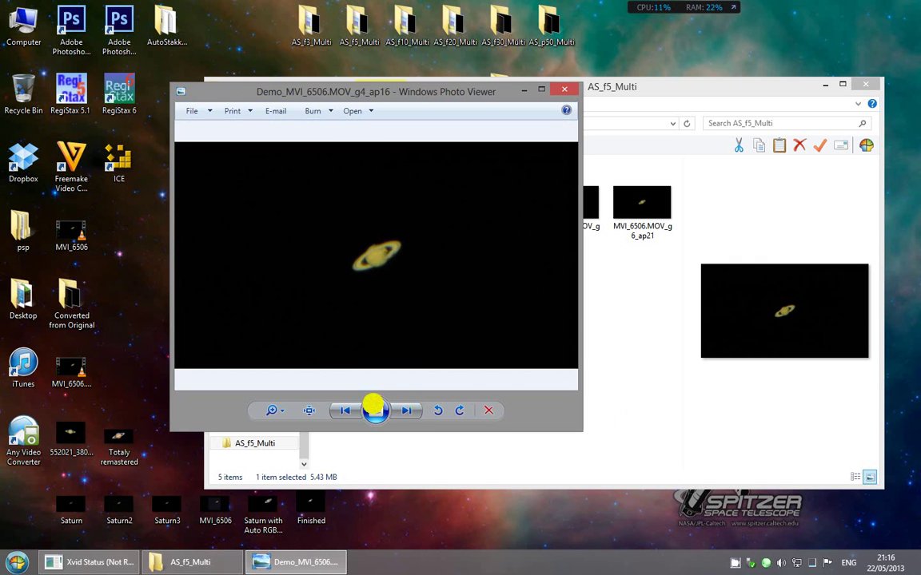
# Compare Demo_conv_MVI_6506.MOV_g4_ap16 and MVI_6506.MOV_g4_ap17 from AS_f5_Multi up close, and close the viewer and folder
pyautogui.click(344, 410)
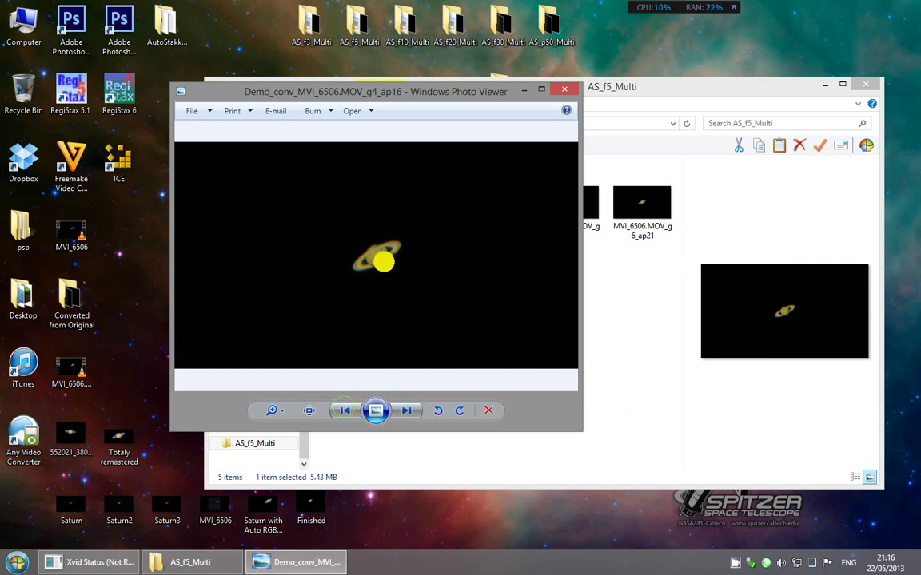
pyautogui.scroll(2, 379, 258)
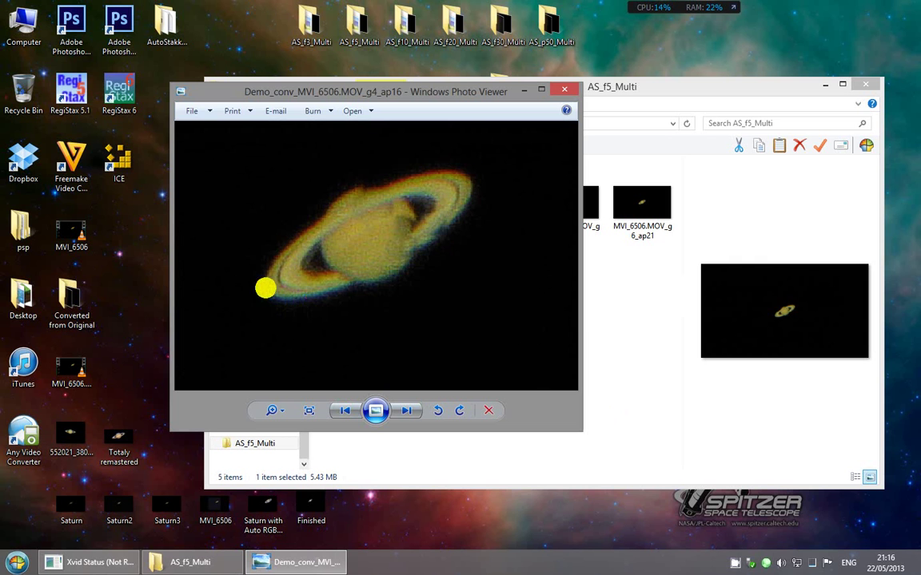
pyautogui.click(407, 410)
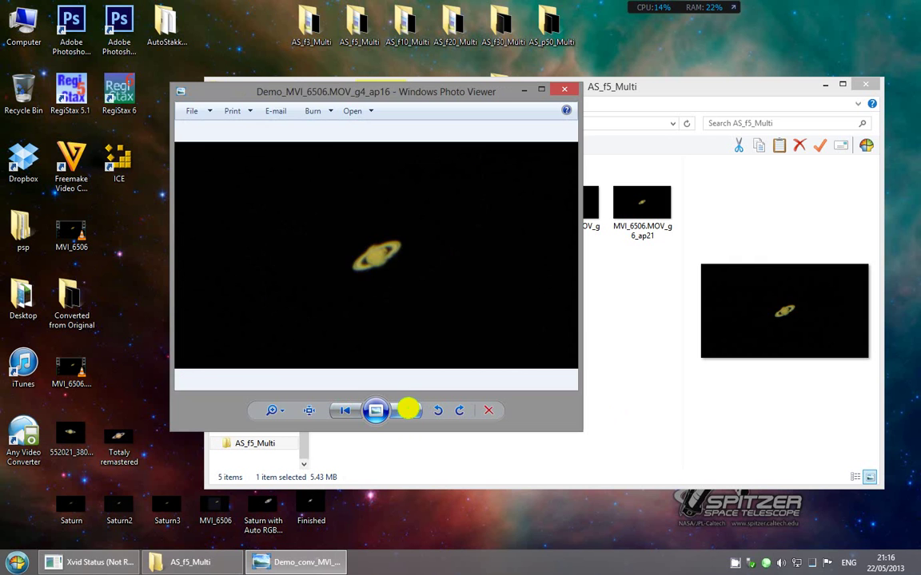
pyautogui.click(406, 410)
pyautogui.click(407, 410)
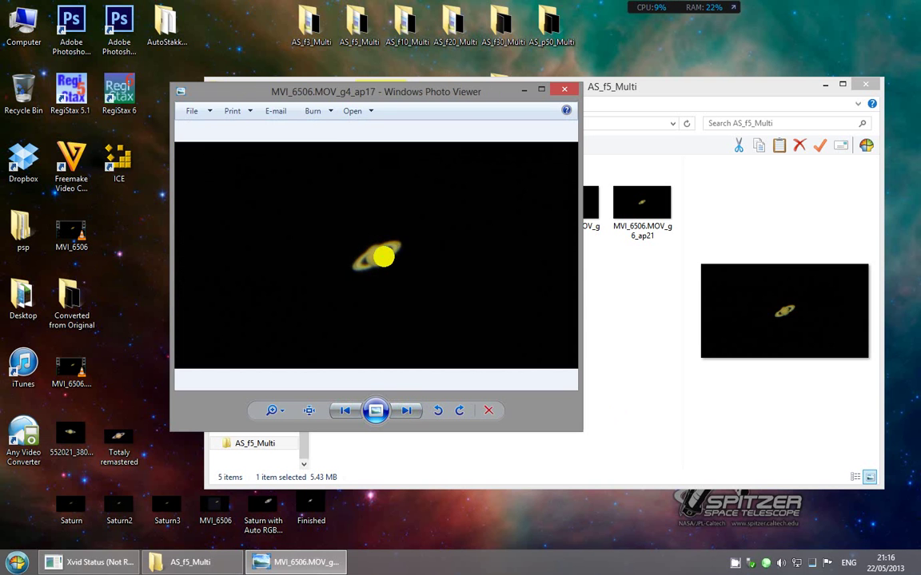
pyautogui.scroll(3, 384, 256)
pyautogui.scroll(-3, 367, 290)
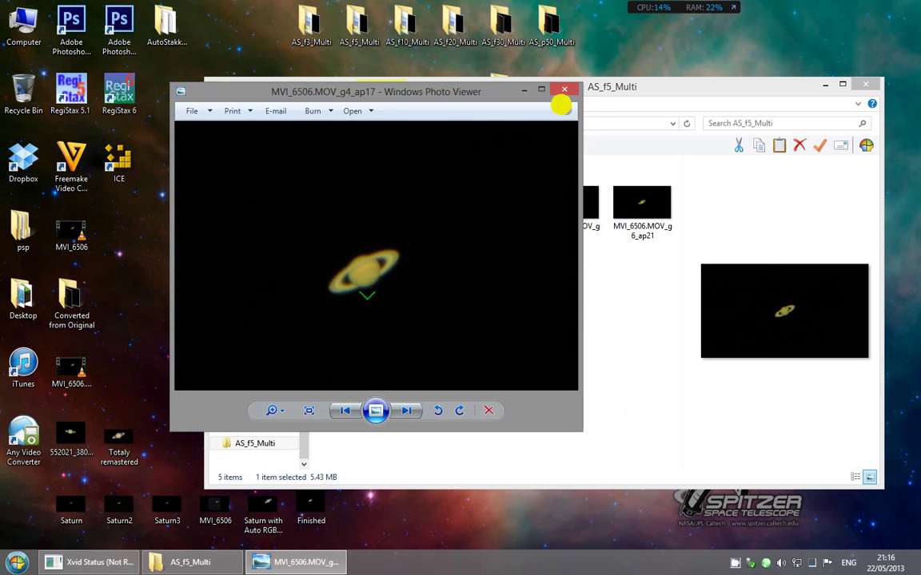
pyautogui.click(564, 89)
pyautogui.click(898, 83)
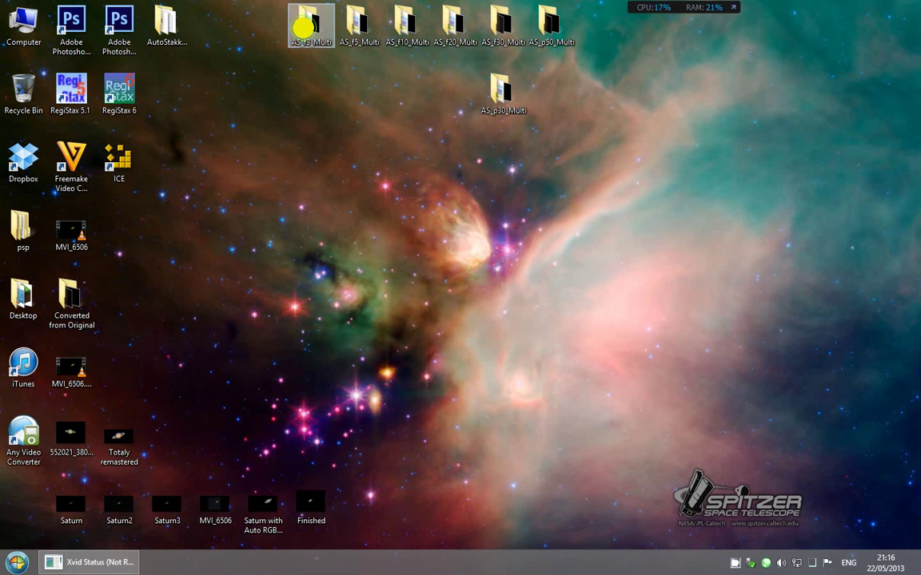
# Open Demo_conv_MVI_6506.MOV_g4_ap16 from the AS_f3_Multi folder in Windows Photo Viewer and examine Saturn's detail up close
pyautogui.doubleClick(310, 27)
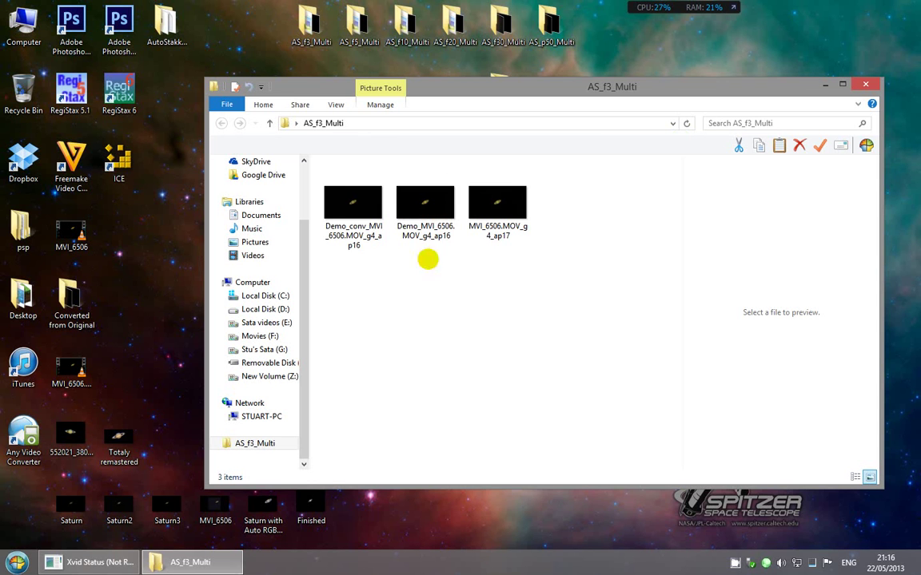
pyautogui.click(353, 192)
pyautogui.rightClick(355, 195)
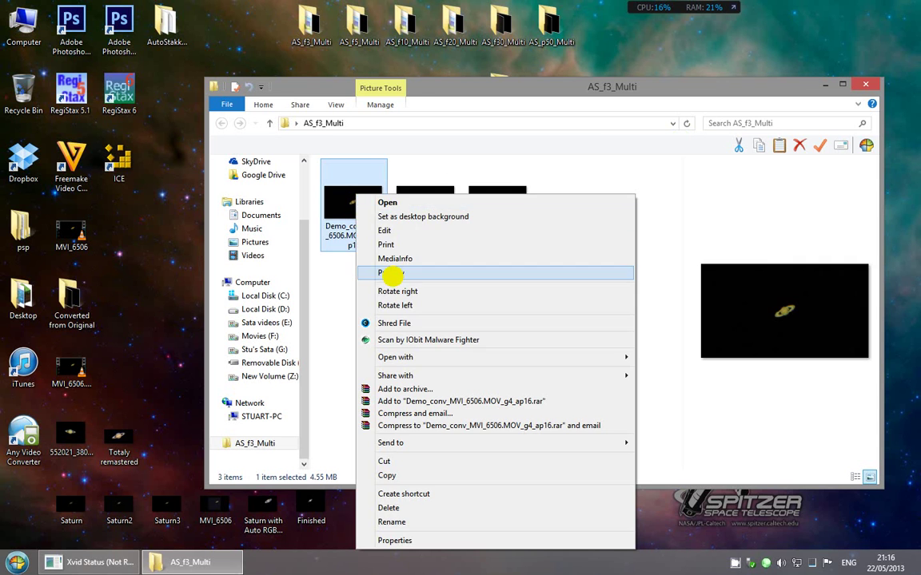
pyautogui.moveTo(442, 354)
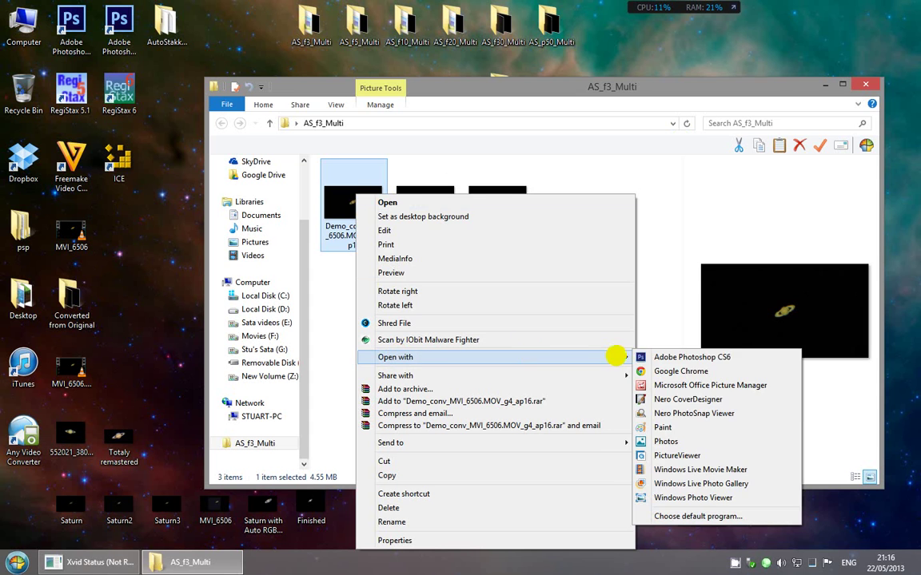
pyautogui.click(662, 498)
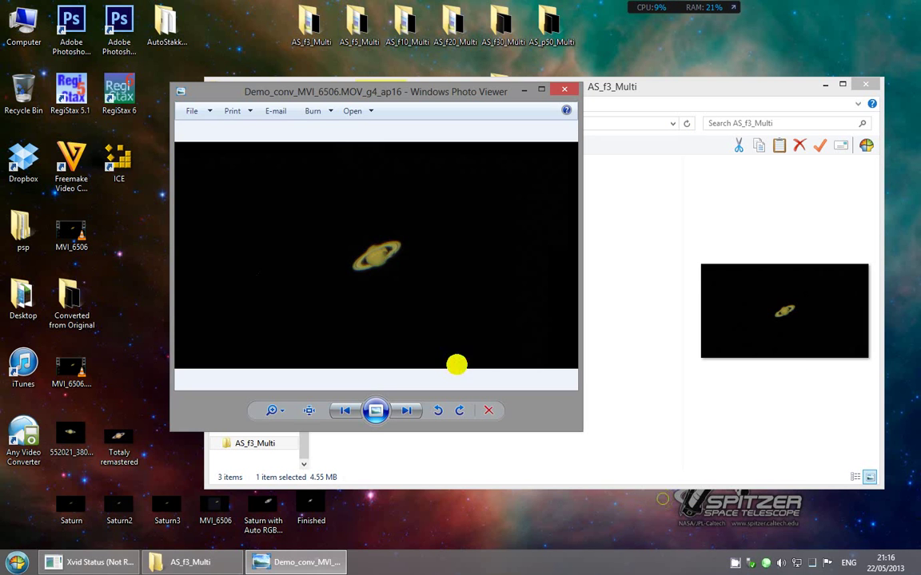
pyautogui.scroll(3, 379, 262)
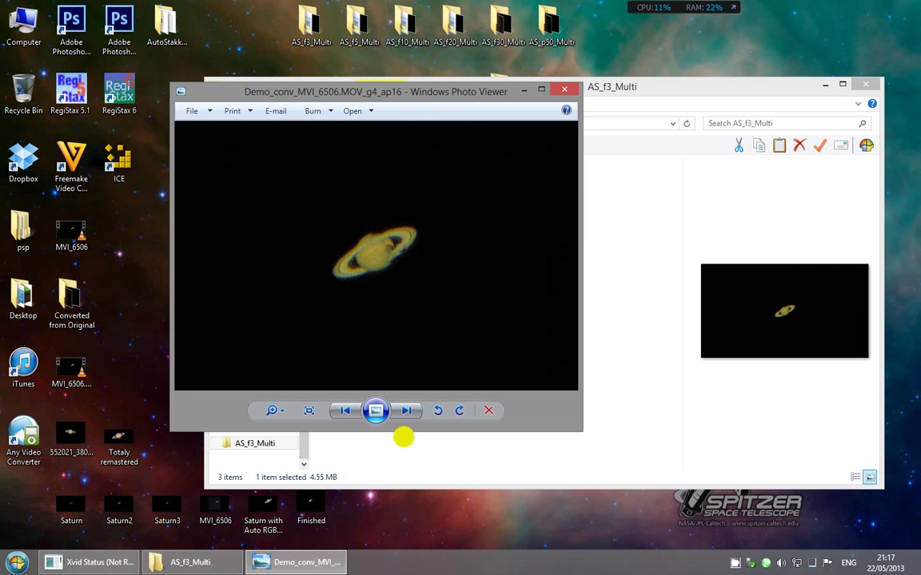
# Cycle repeatedly through the AS_f3_Multi stacks to compare Saturn's sharpness, and close the viewer and folder
pyautogui.click(409, 410)
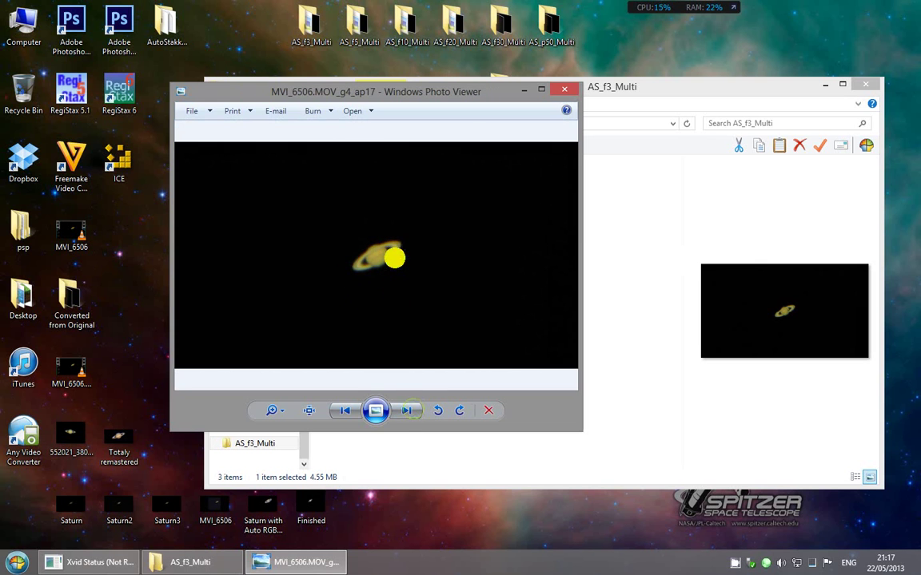
pyautogui.scroll(3, 379, 257)
pyautogui.click(403, 410)
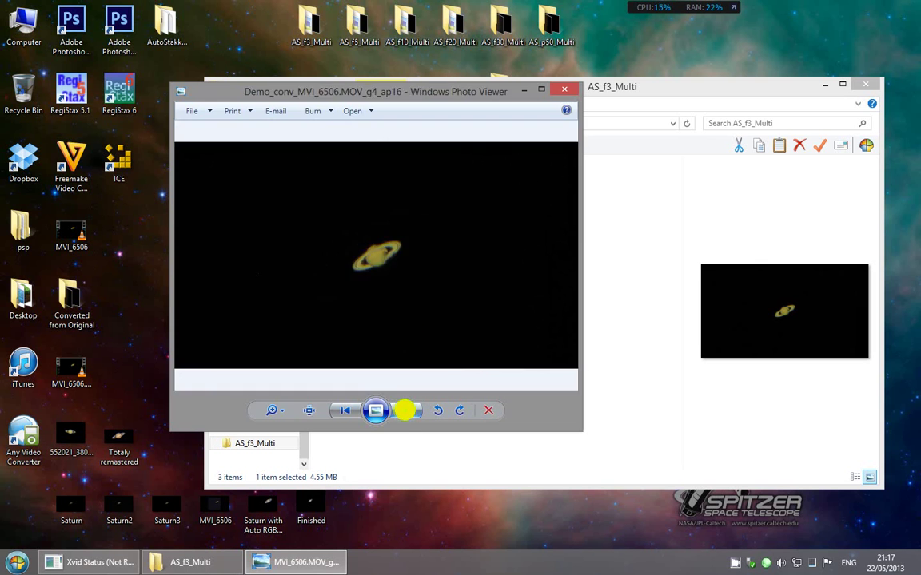
pyautogui.click(403, 410)
pyautogui.click(404, 410)
pyautogui.click(403, 410)
pyautogui.click(403, 410)
pyautogui.click(405, 410)
pyautogui.click(406, 410)
pyautogui.click(405, 410)
pyautogui.click(405, 410)
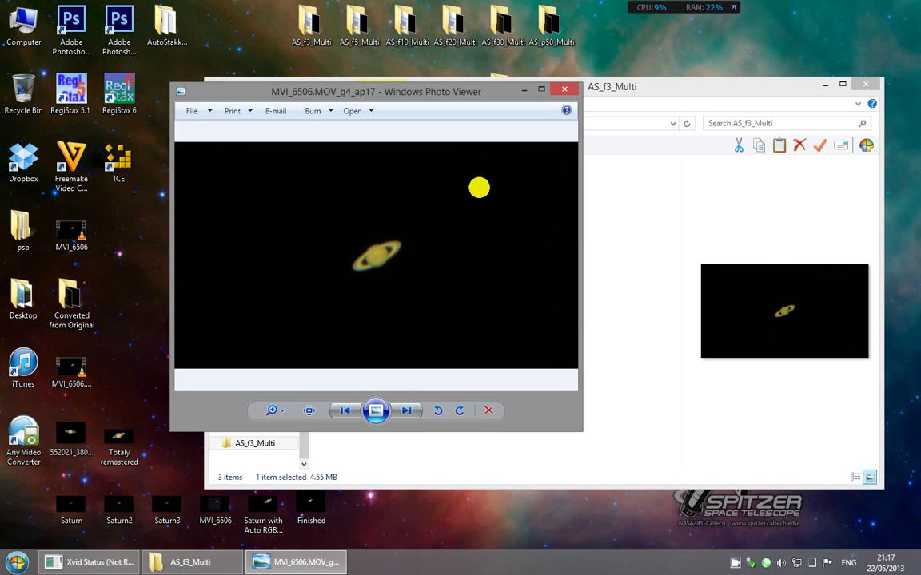
pyautogui.click(564, 89)
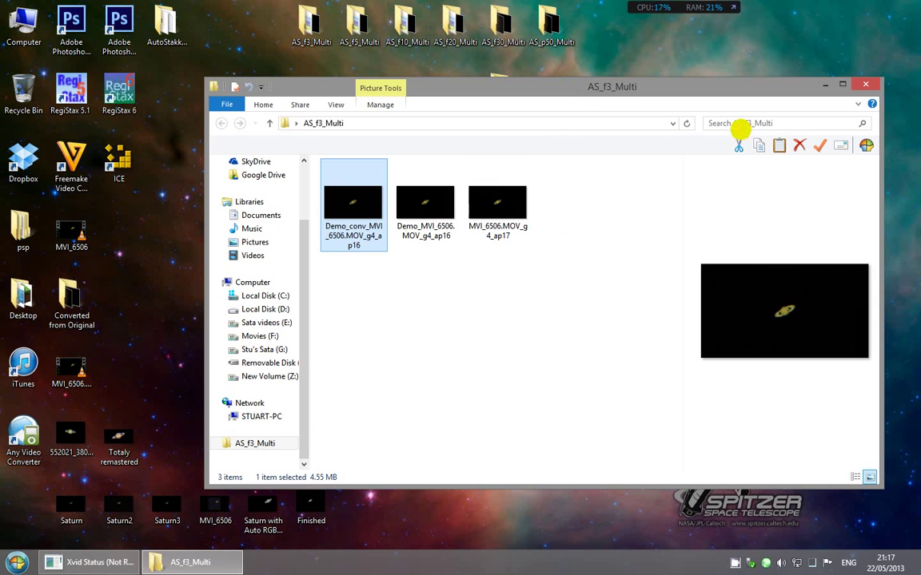
pyautogui.click(871, 81)
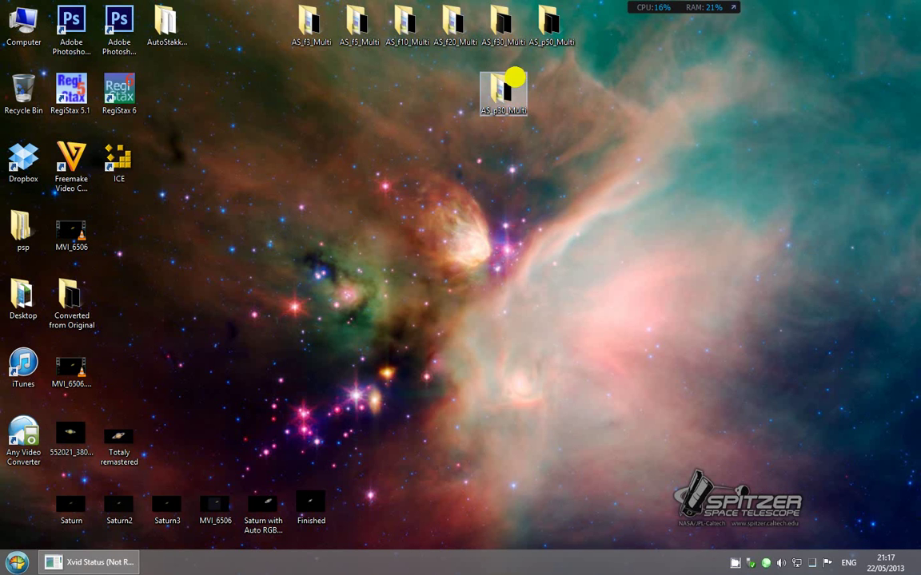
# Open Demo_conv_MVI_6506.MOV_g4_ap16 from the AS_f20_Multi folder in Windows Photo Viewer and examine Saturn up close
pyautogui.doubleClick(452, 18)
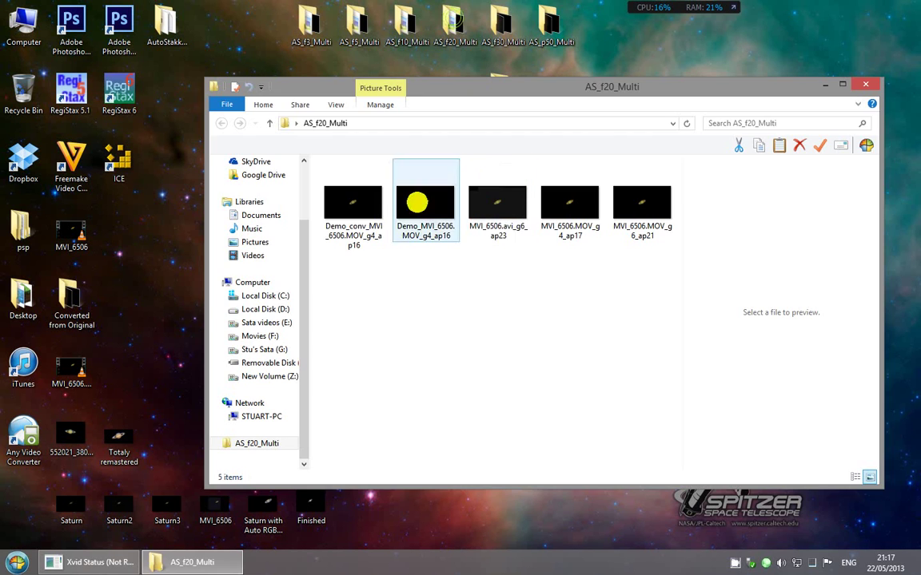
pyautogui.rightClick(364, 192)
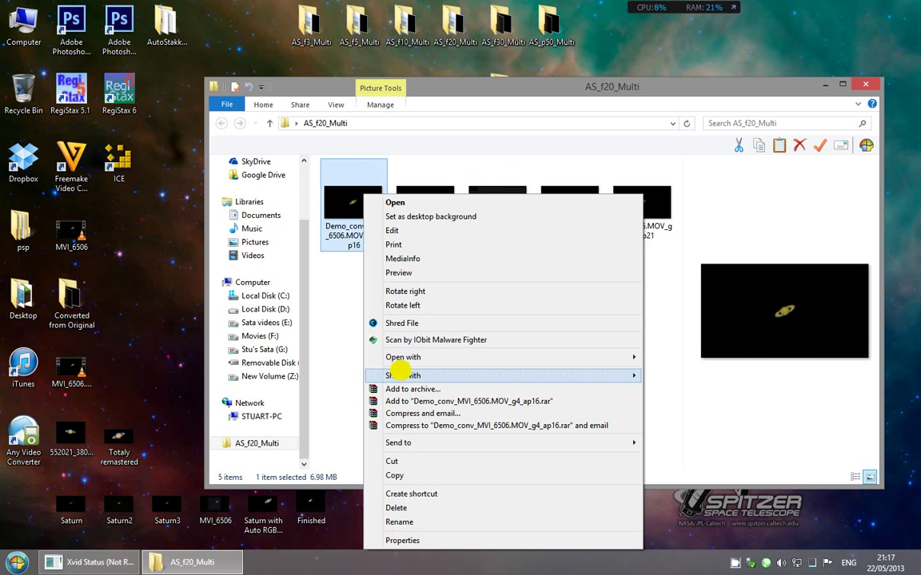
pyautogui.moveTo(626, 357)
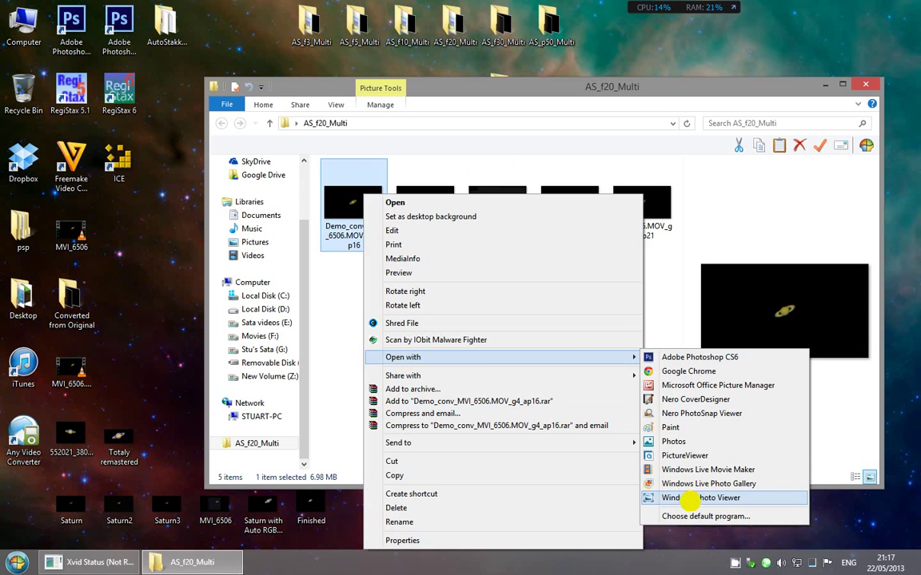
pyautogui.click(692, 498)
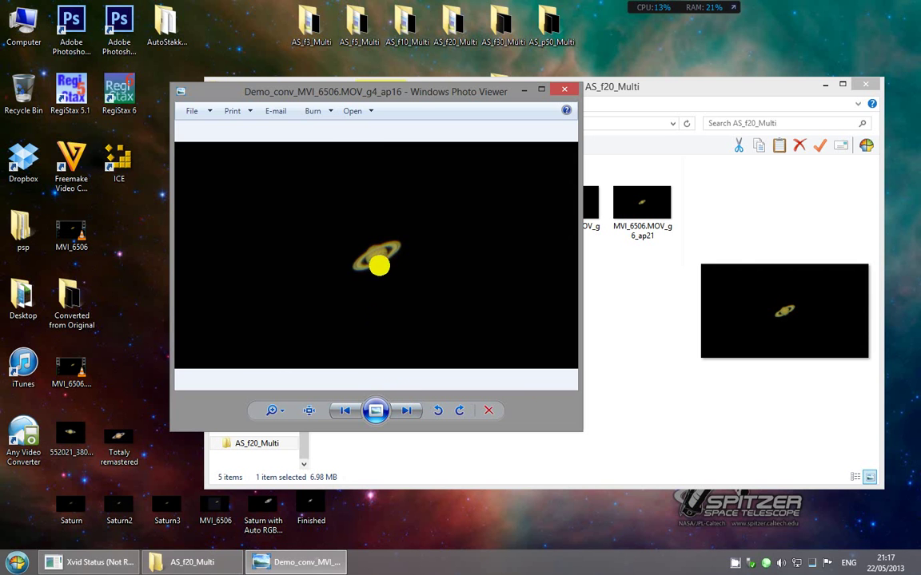
pyautogui.scroll(3, 378, 261)
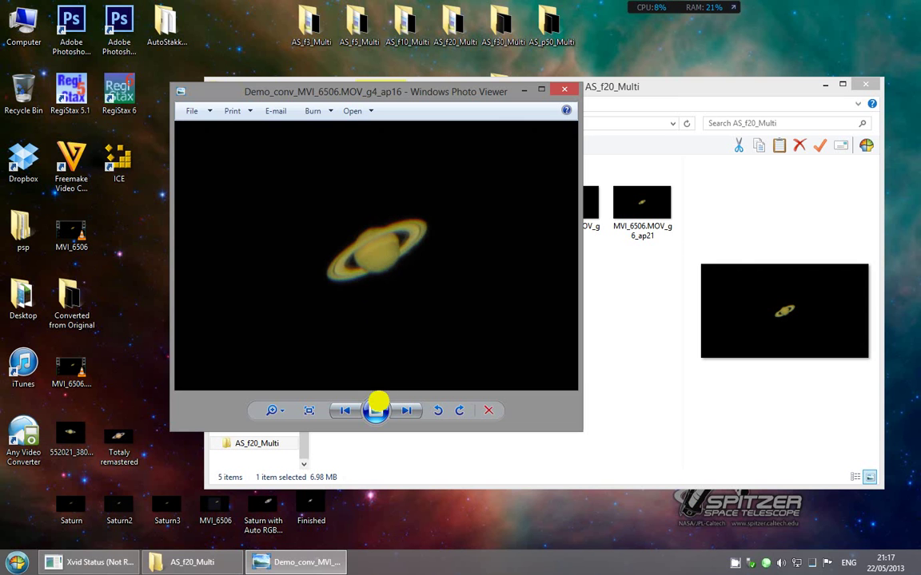
# Cycle through the AS_f20_Multi stacks to compare the Demo, avi and MOV versions of Saturn, and close the viewer and folder
pyautogui.click(402, 413)
pyautogui.click(402, 413)
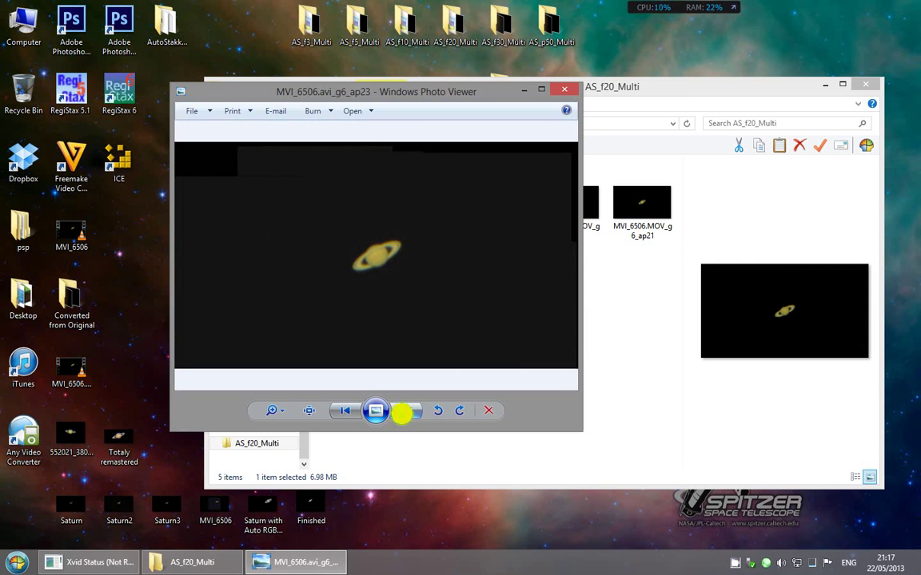
pyautogui.click(353, 409)
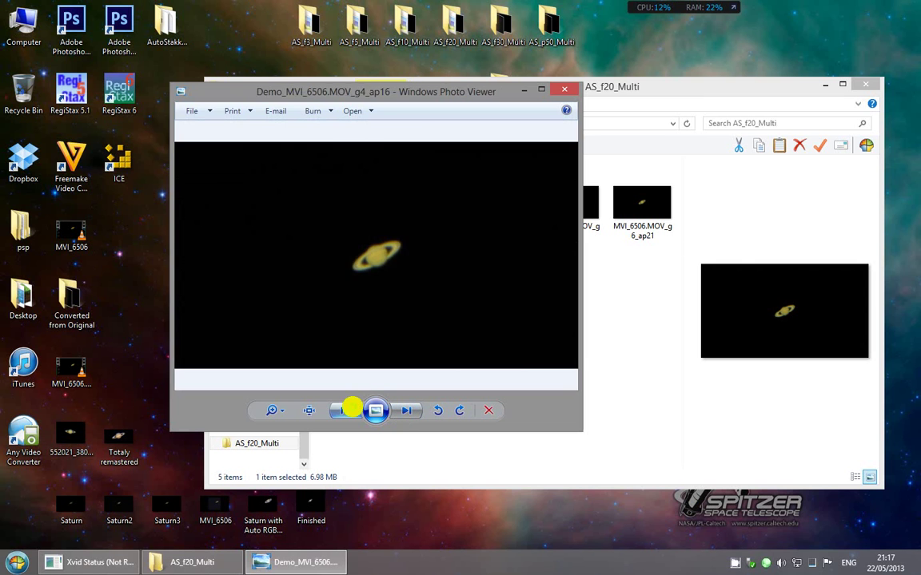
pyautogui.click(352, 409)
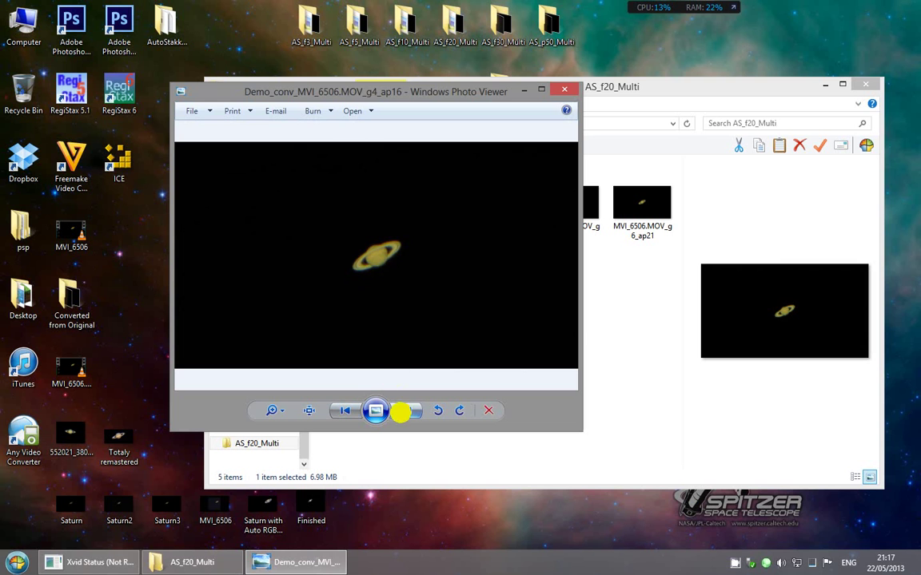
pyautogui.click(402, 411)
pyautogui.click(402, 411)
pyautogui.click(402, 410)
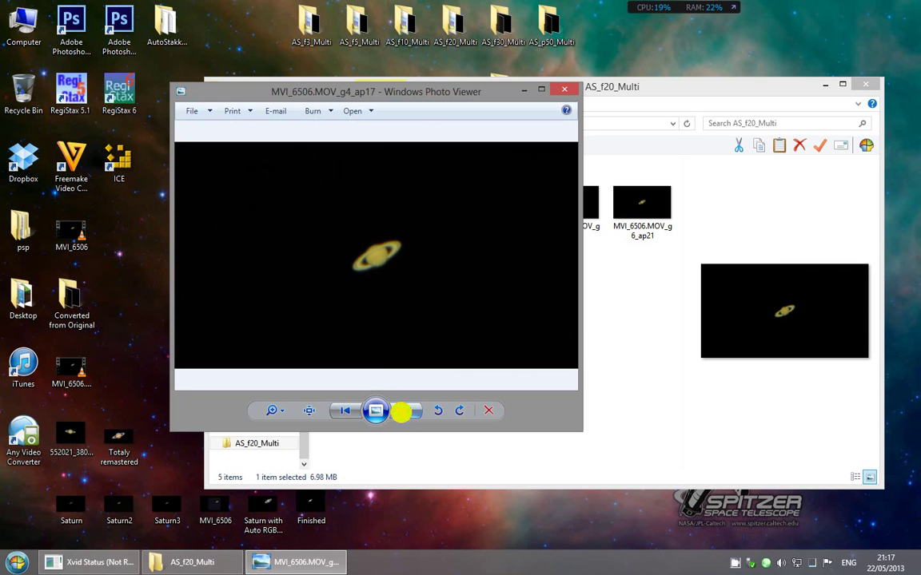
pyautogui.click(402, 411)
pyautogui.click(402, 411)
pyautogui.click(402, 411)
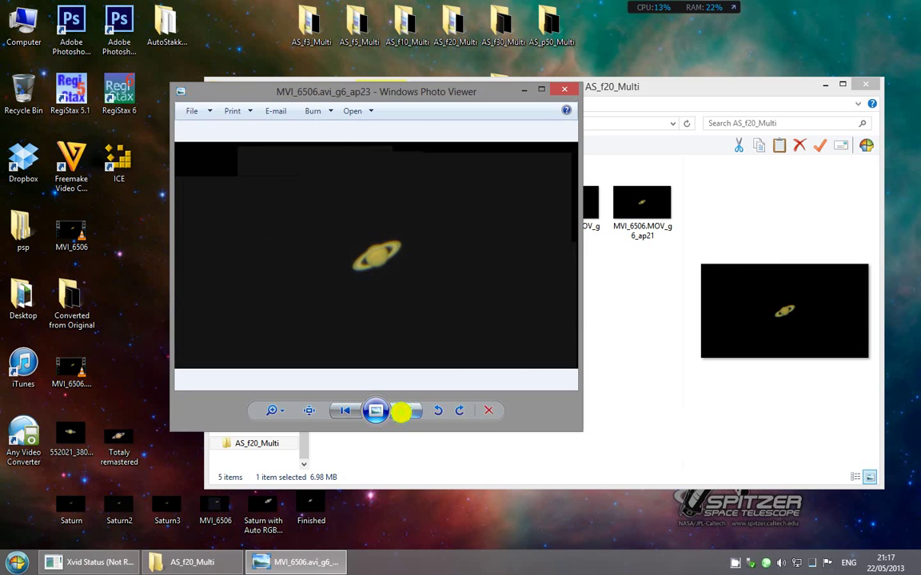
pyautogui.click(402, 411)
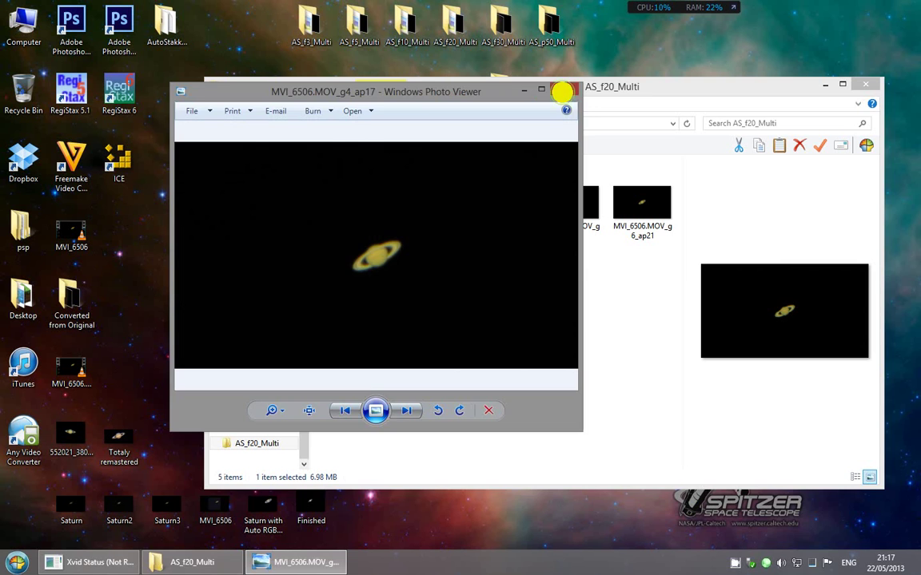
pyautogui.click(562, 90)
pyautogui.click(857, 85)
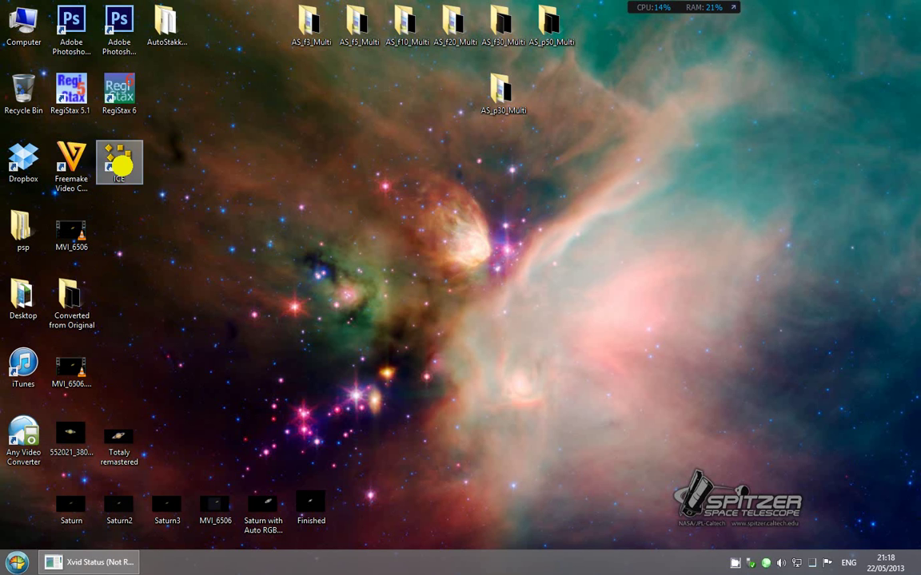
# Launch Microsoft Image Composite Editor from the desktop and reposition its window clear of the desktop files
pyautogui.doubleClick(118, 165)
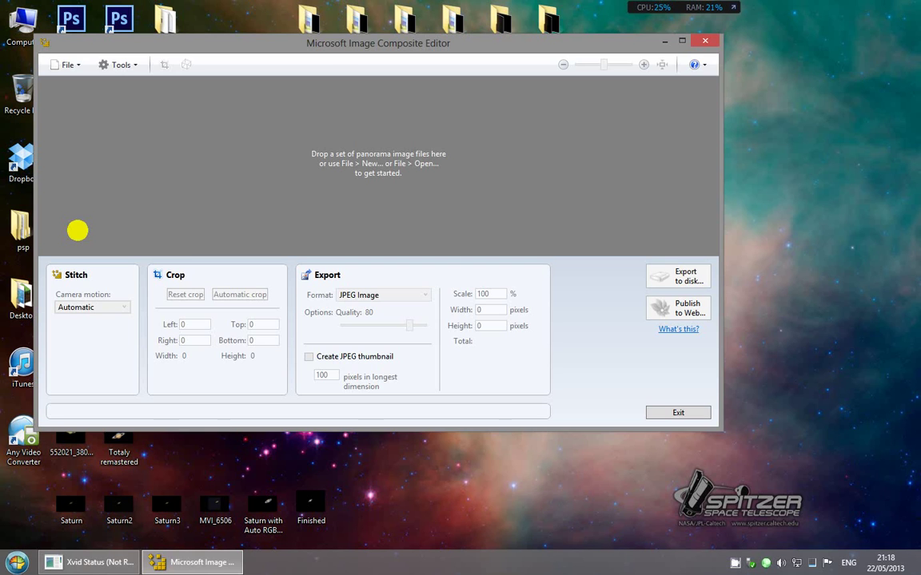
pyautogui.moveTo(344, 44); pyautogui.dragTo(516, 84)
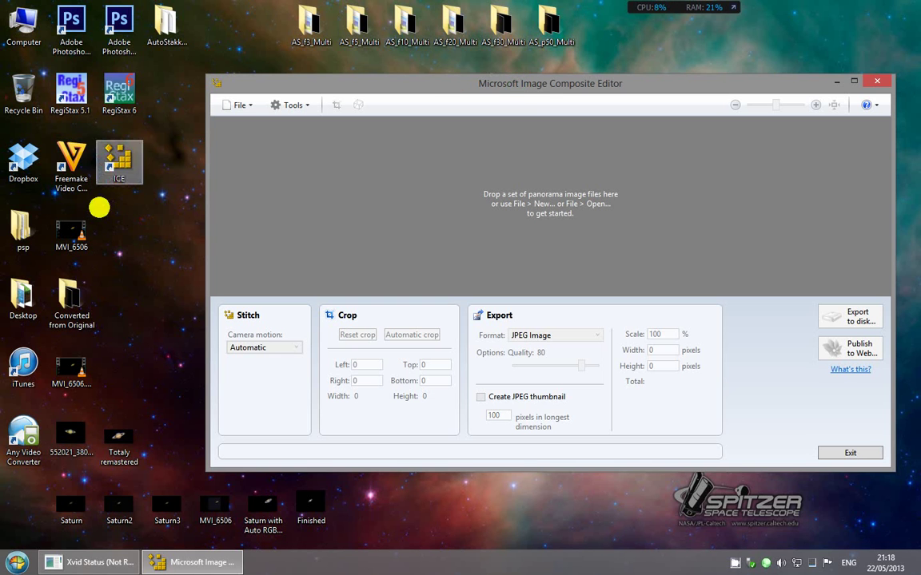
pyautogui.moveTo(518, 88); pyautogui.dragTo(490, 82)
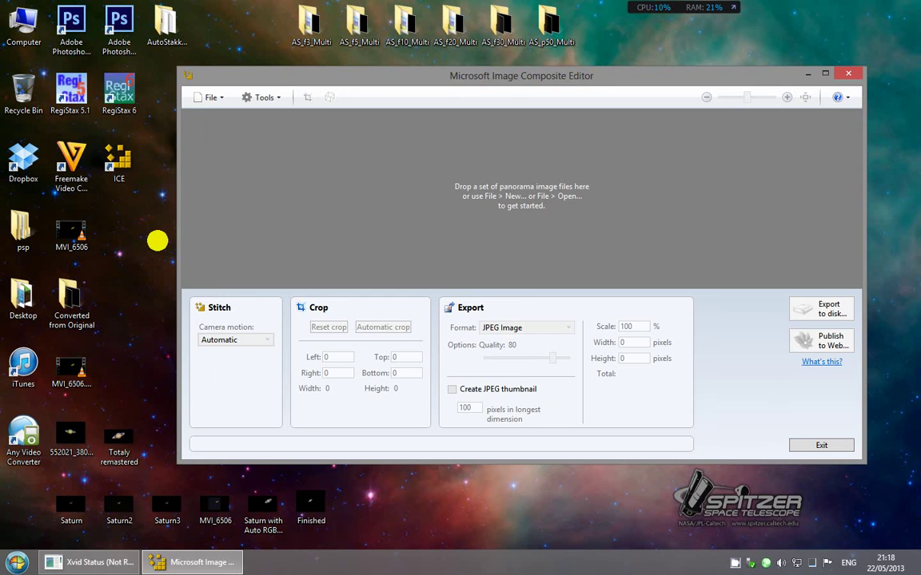
# Load the MVI_6506 video from the desktop into Image Composite Editor and stitch its full 0 to 13 second range as a video panorama
pyautogui.click(76, 225)
pyautogui.moveTo(323, 210); pyautogui.dragTo(323, 211)
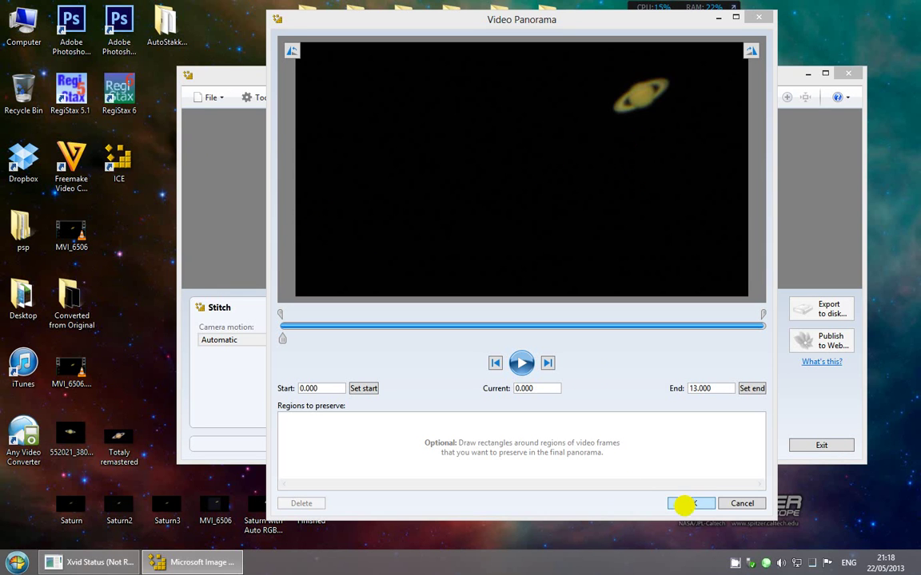
pyautogui.click(685, 502)
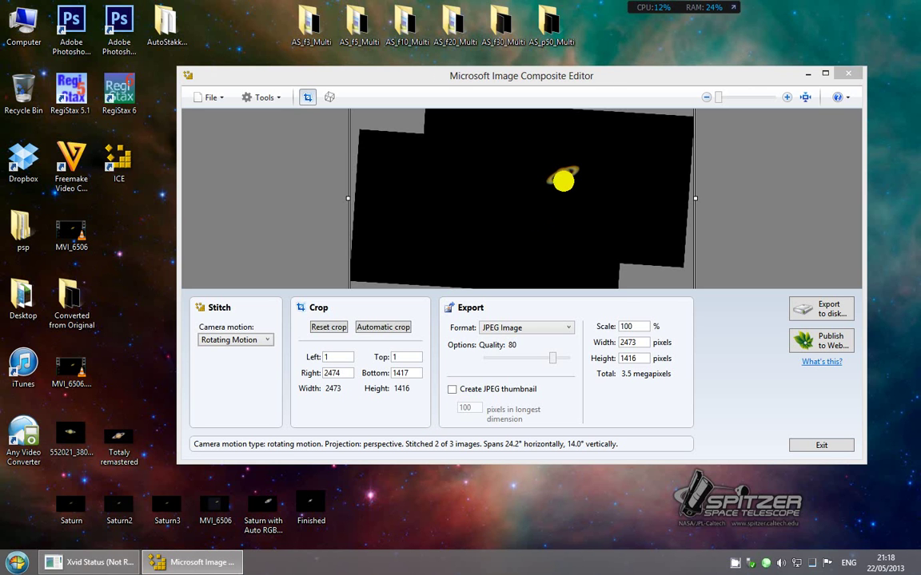
# Export the stitched panorama to the desktop as JPEG file MVI_6506_stitch at quality 100, and close Image Composite Editor, discarding the project
pyautogui.moveTo(552, 360); pyautogui.dragTo(569, 360)
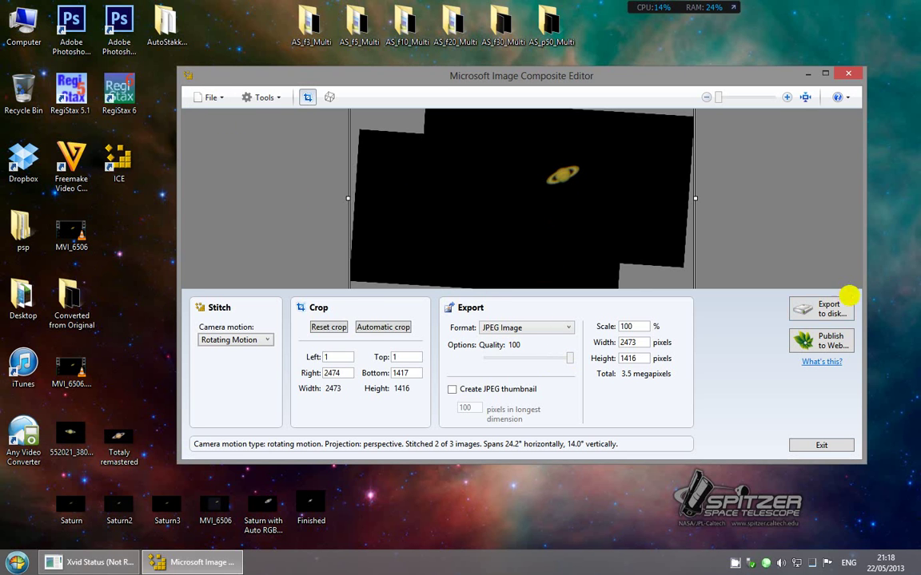
pyautogui.click(828, 306)
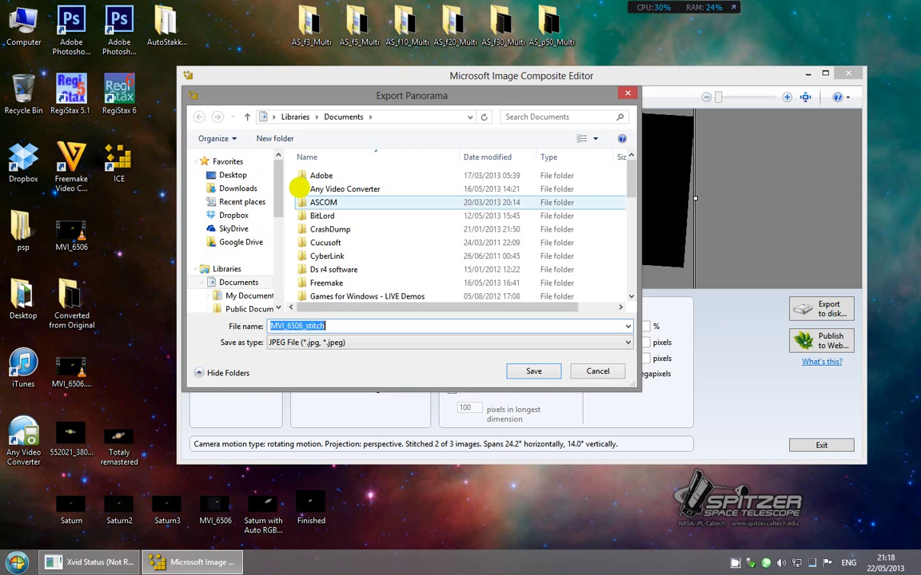
pyautogui.click(236, 174)
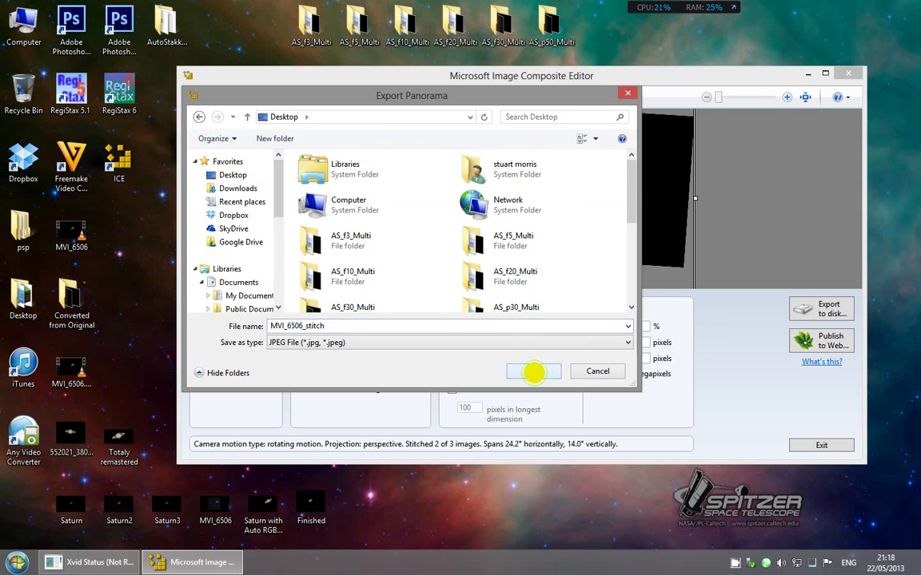
pyautogui.click(533, 371)
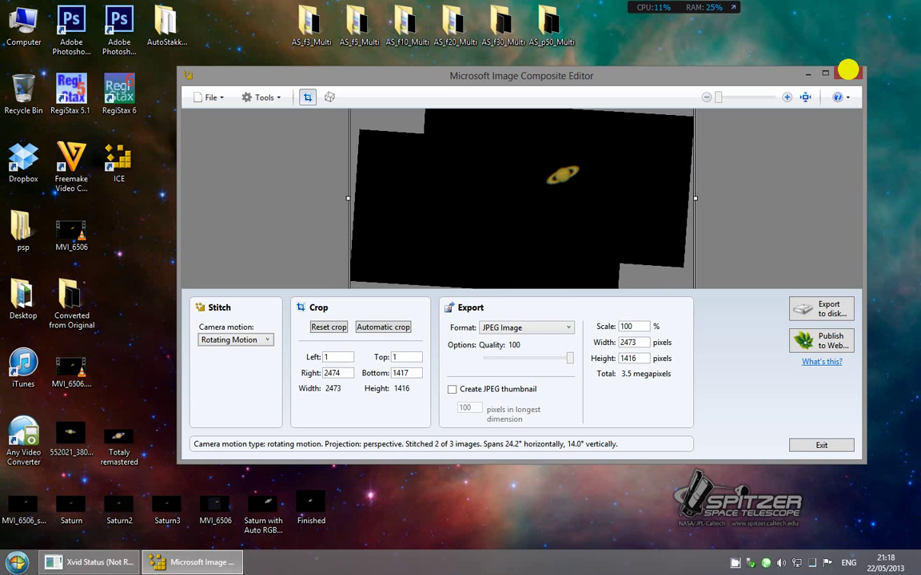
pyautogui.click(847, 73)
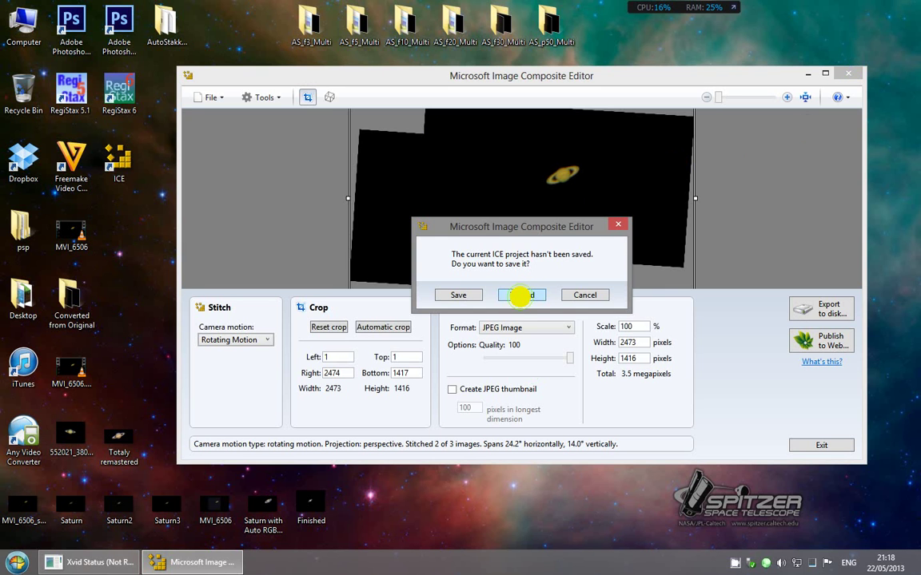
pyautogui.click(520, 295)
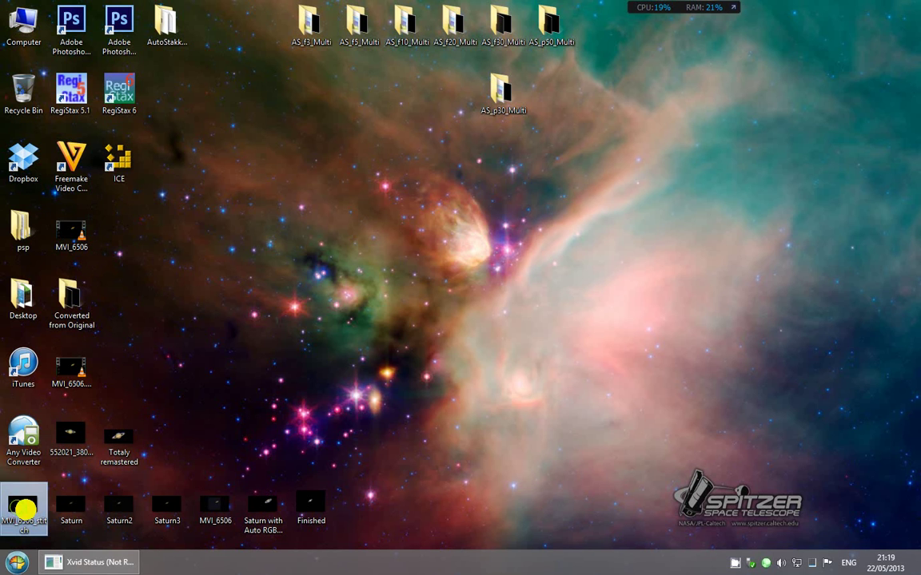
# Open MVI_6506_stitch from the desktop in Windows Photo Viewer, examine the stitched Saturn, and close the viewer
pyautogui.rightClick(18, 506)
pyautogui.moveTo(62, 318)
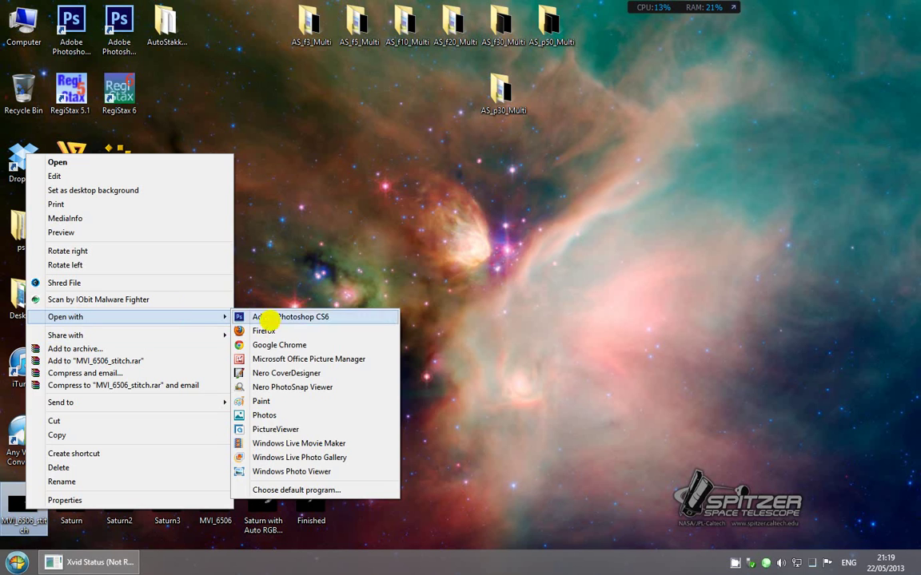
pyautogui.click(258, 474)
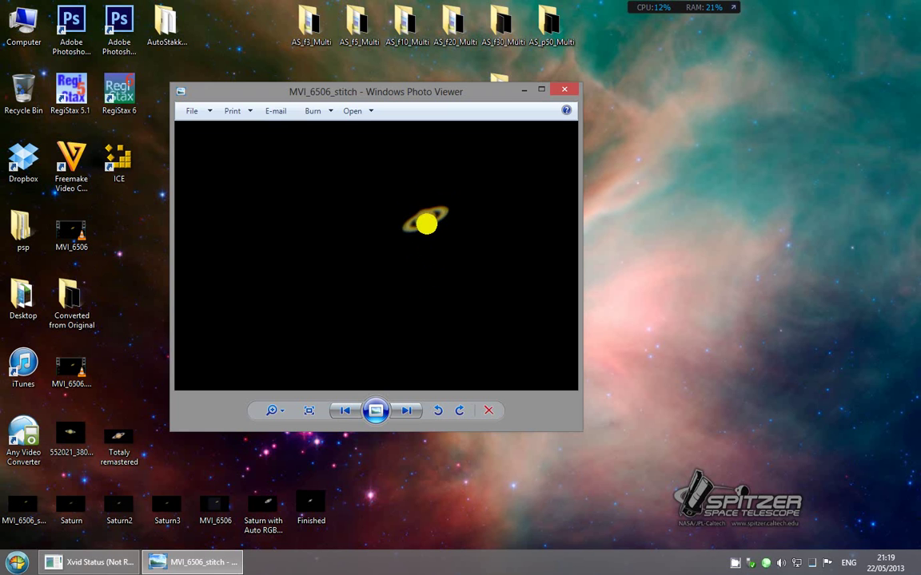
pyautogui.scroll(1, 430, 243)
pyautogui.scroll(-2, 417, 236)
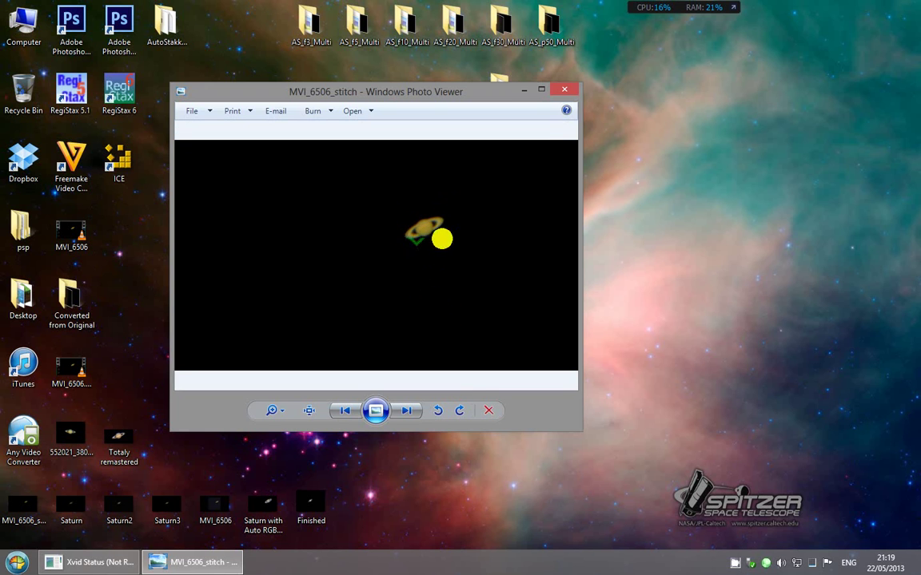
pyautogui.click(564, 90)
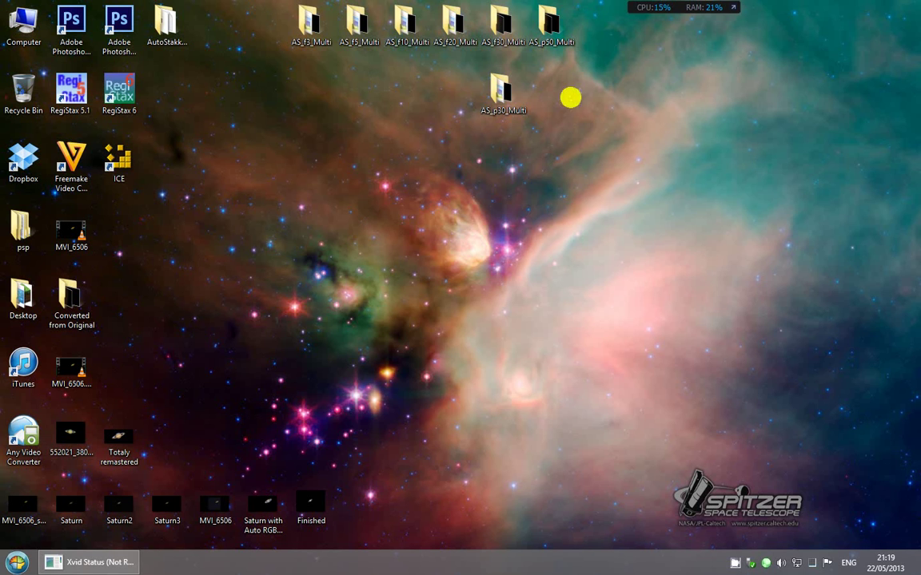
# Move the AS_p30_Multi folder on the desktop into the row of AutoStakkert output folders, beside AS_p50_Multi
pyautogui.moveTo(506, 113); pyautogui.dragTo(593, 26)
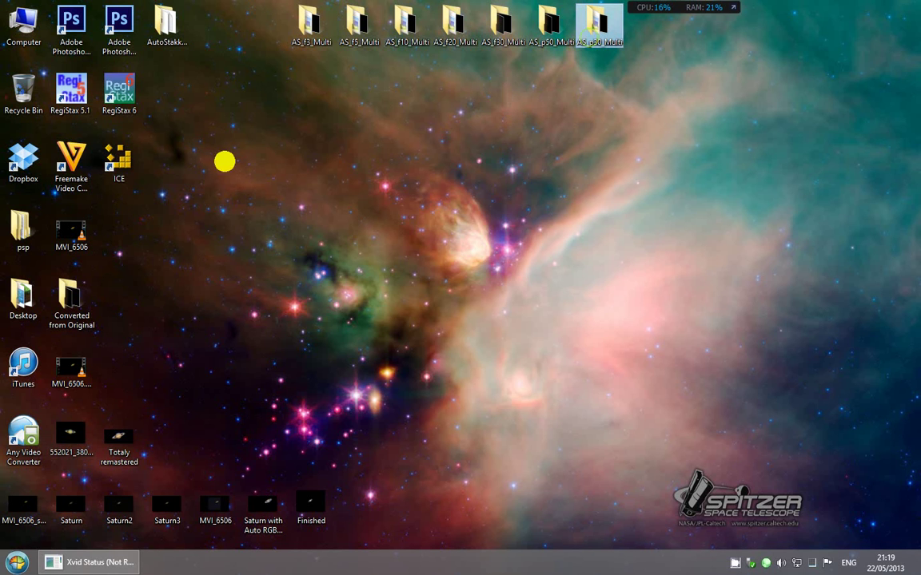